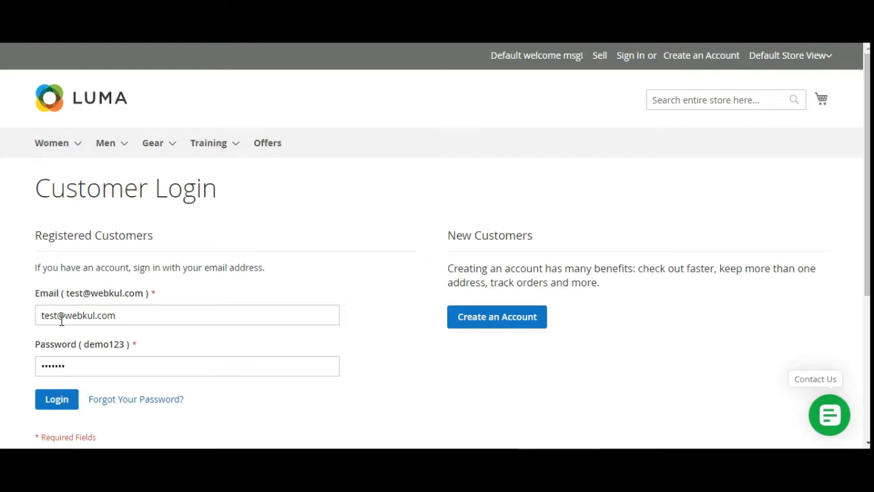
# Log in to the seller account with the prefilled credentials and close the password breach warning
pyautogui.click(58, 405)
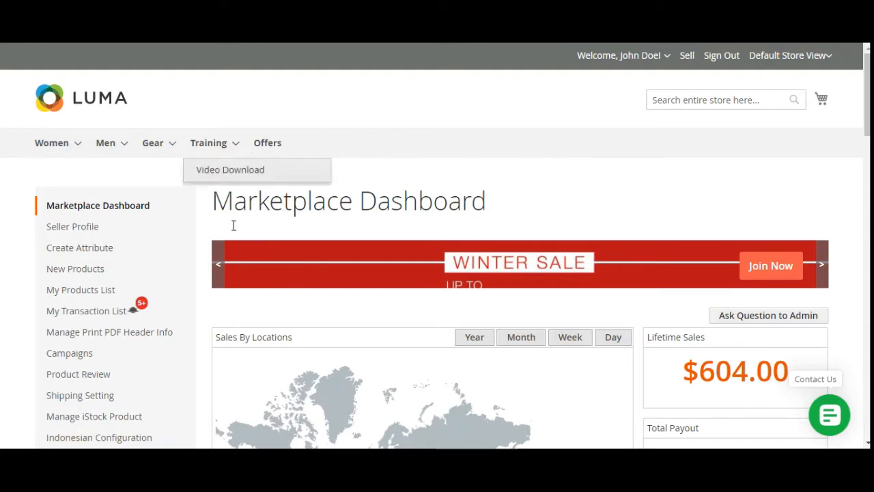
pyautogui.scroll(-2, 437, 273)
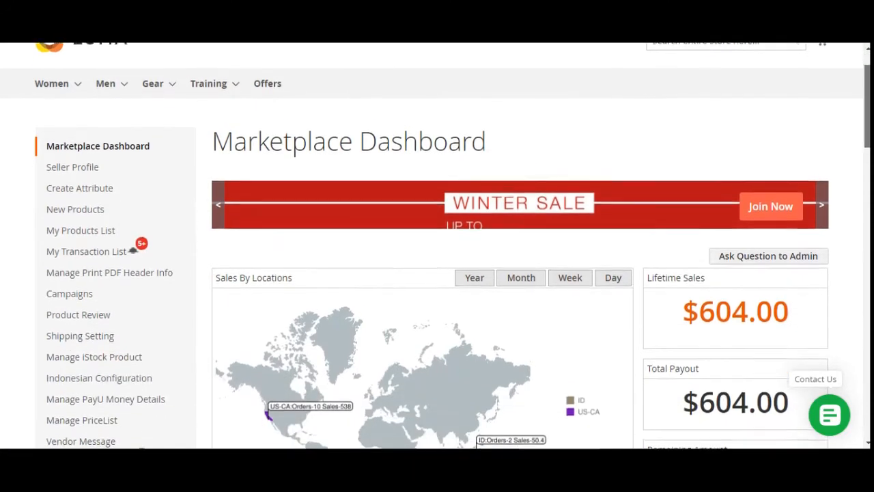
pyautogui.scroll(-2, 437, 273)
pyautogui.scroll(3, 437, 273)
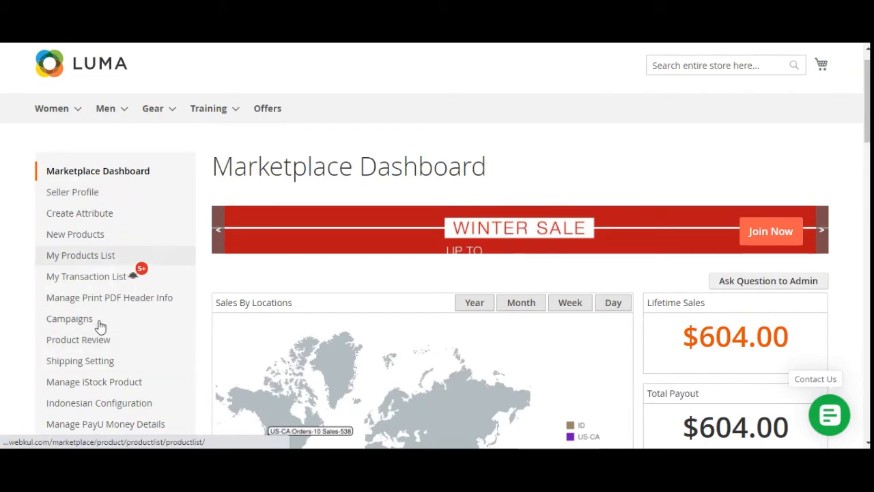
pyautogui.scroll(-2, 475, 388)
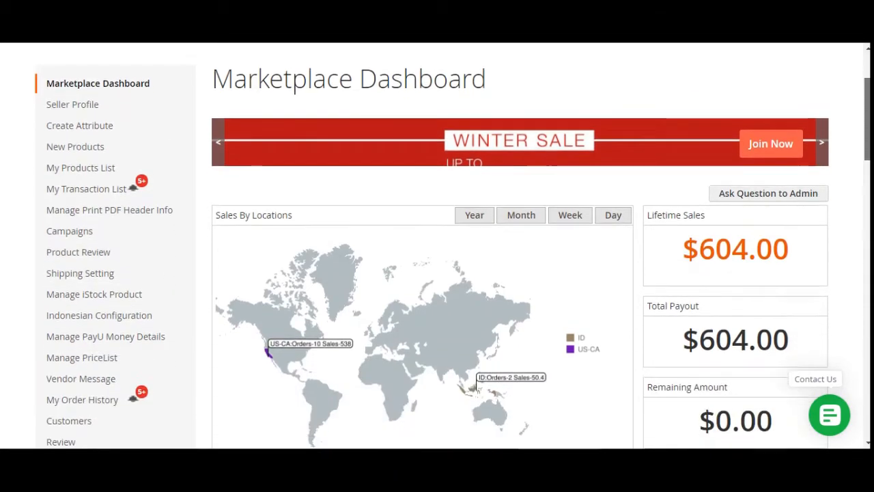
pyautogui.scroll(-1, 475, 387)
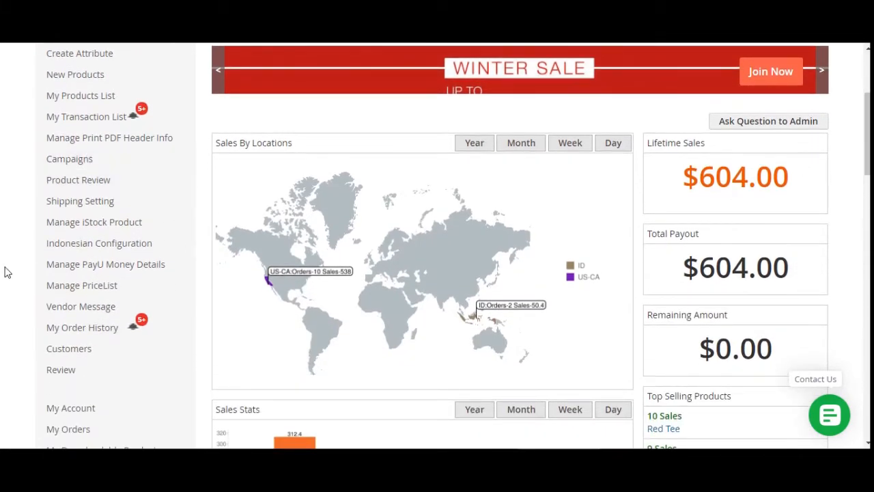
pyautogui.moveTo(82, 232)
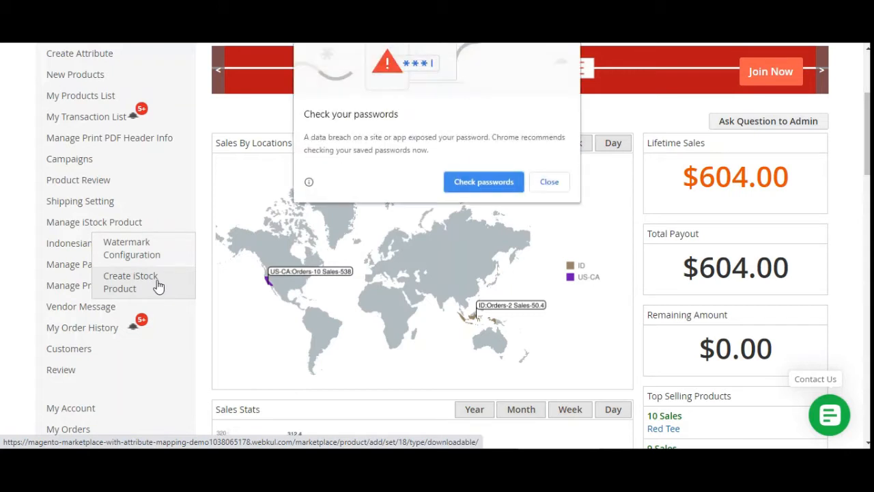
pyautogui.click(546, 183)
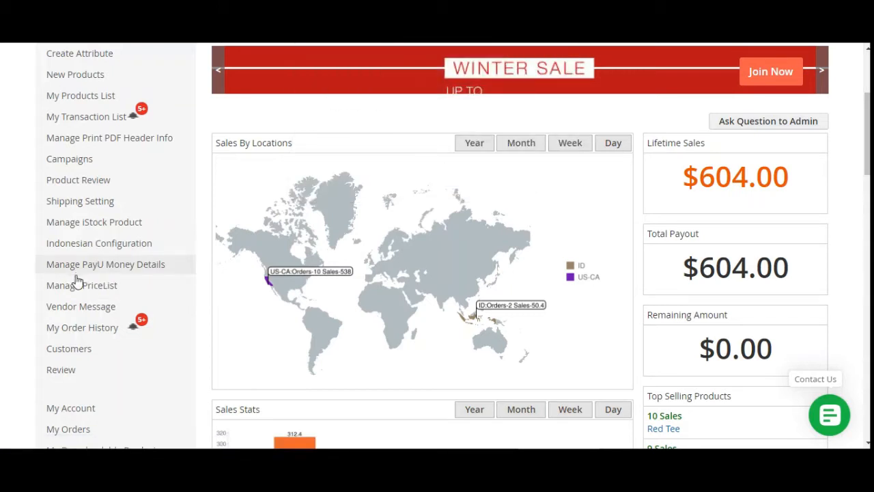
# Open the Watermark Configuration page of Manage iStock Product
pyautogui.moveTo(130, 254)
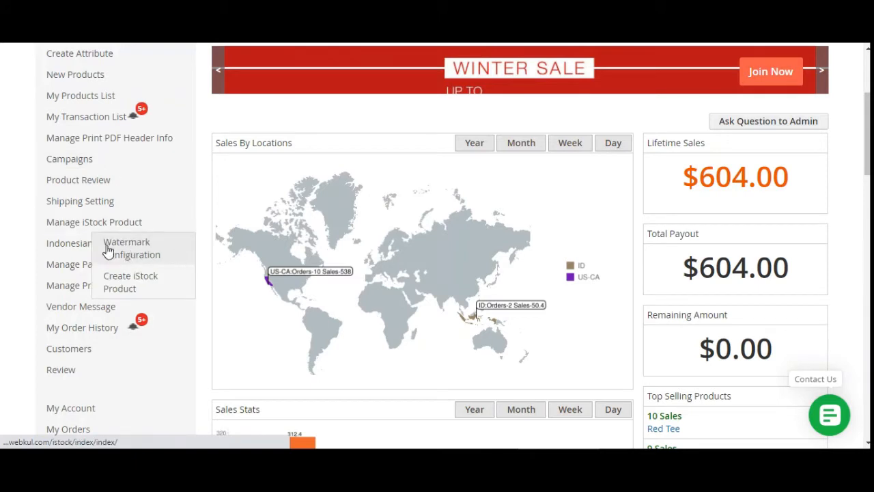
pyautogui.rightClick(145, 254)
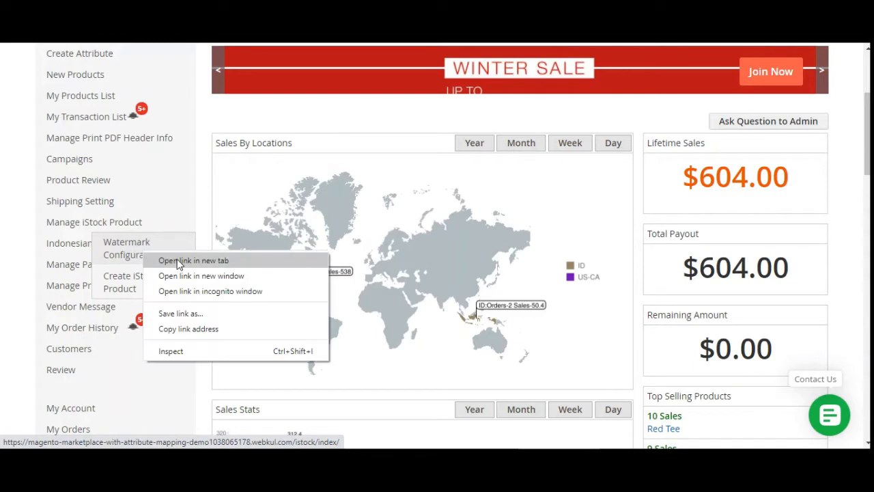
pyautogui.click(168, 263)
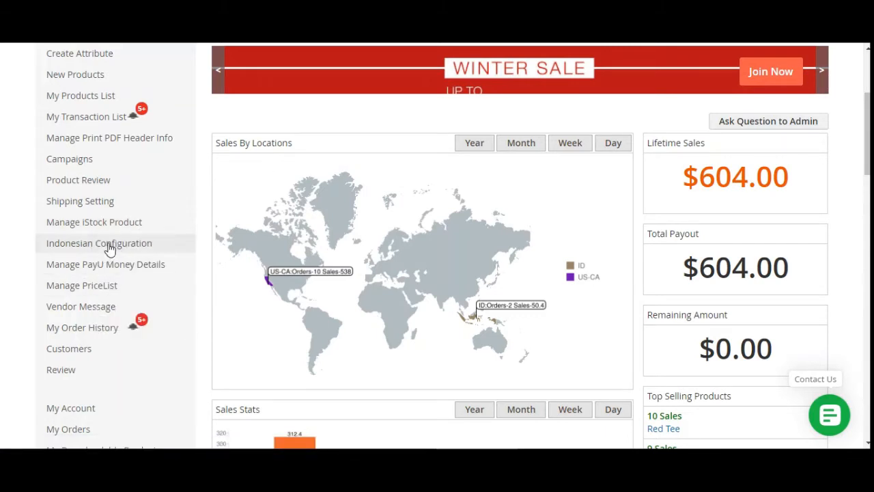
pyautogui.moveTo(129, 225)
pyautogui.click(161, 254)
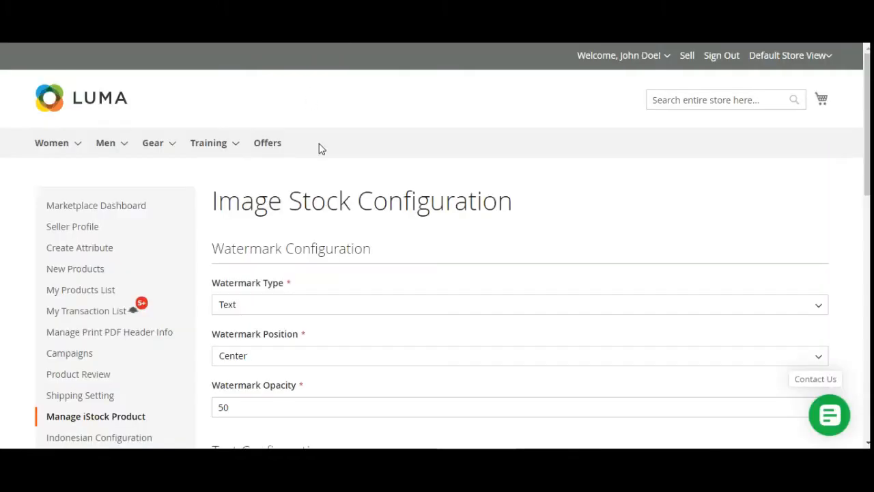
pyautogui.scroll(-2, 785, 191)
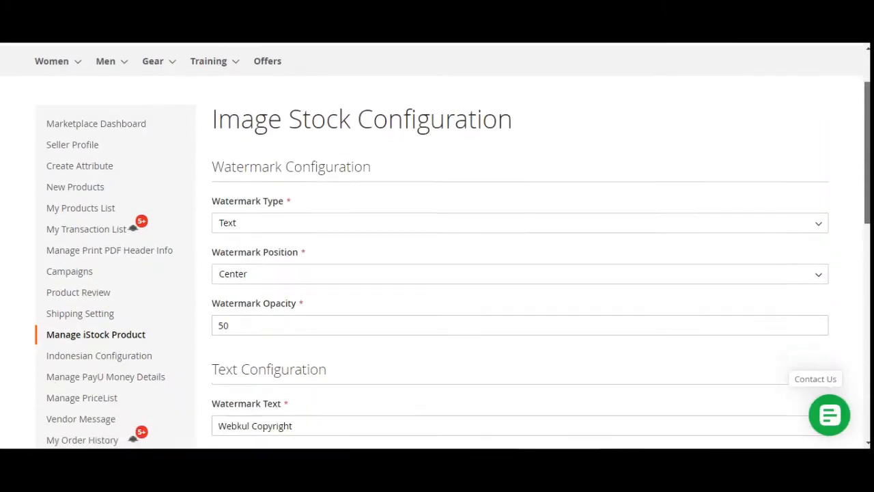
pyautogui.moveTo(119, 278)
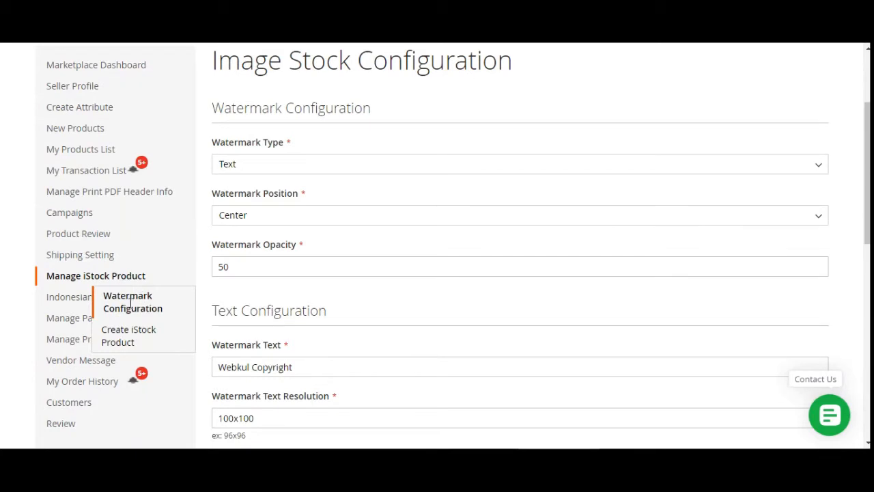
pyautogui.click(153, 305)
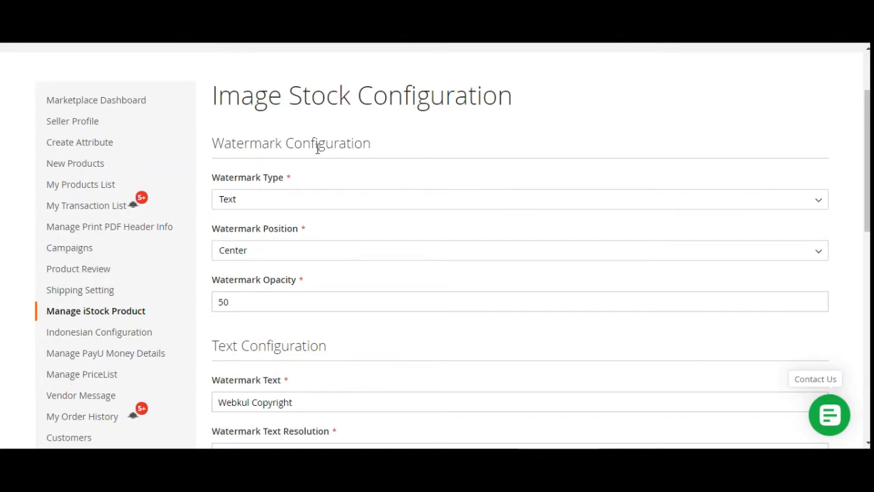
# Set the watermark type to Image and look over the image configuration fields
pyautogui.moveTo(223, 145); pyautogui.dragTo(357, 146)
pyautogui.click(440, 152)
pyautogui.moveTo(225, 178); pyautogui.dragTo(273, 183)
pyautogui.click(294, 201)
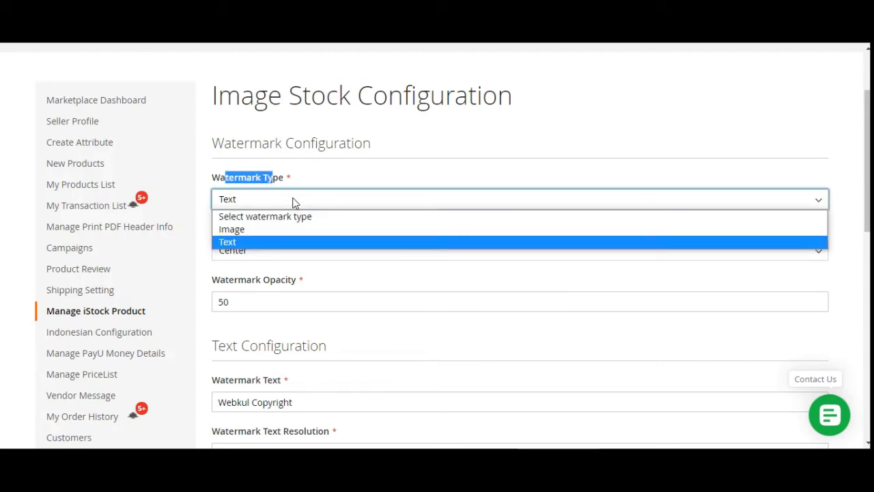
pyautogui.click(305, 234)
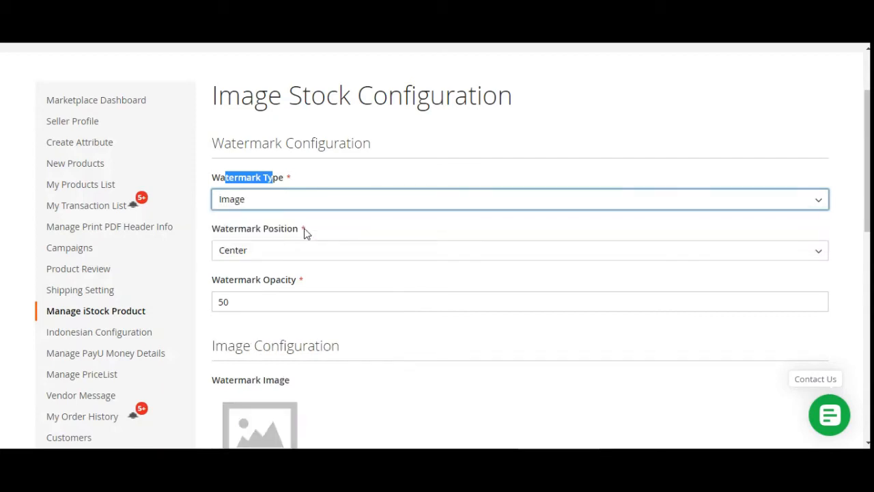
pyautogui.scroll(-2, 301, 349)
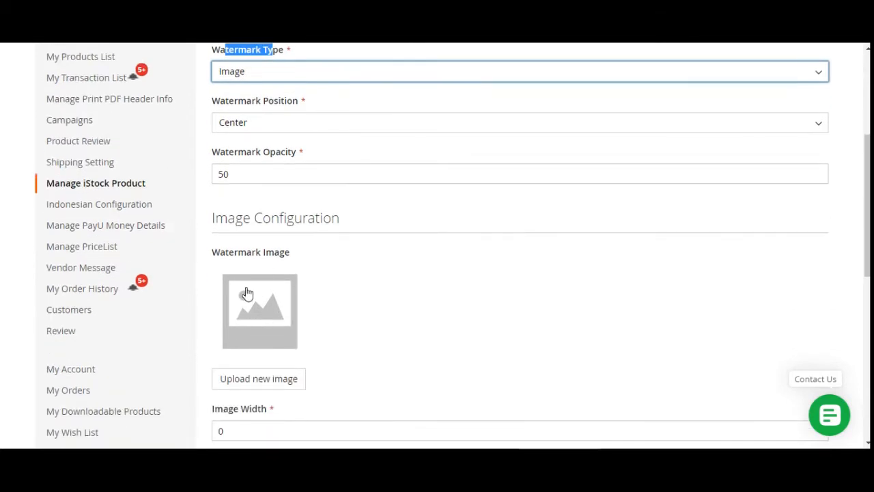
pyautogui.scroll(2, 364, 345)
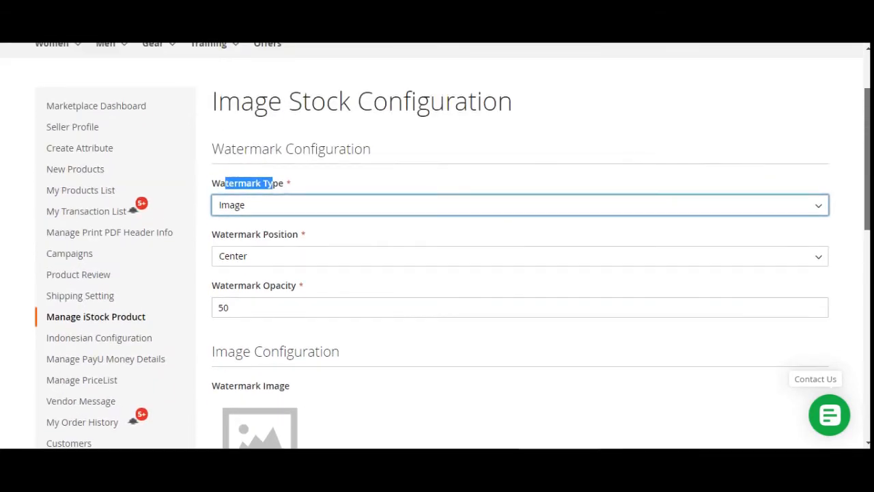
# Switch the watermark type back to Text and look over the text configuration fields
pyautogui.click(250, 211)
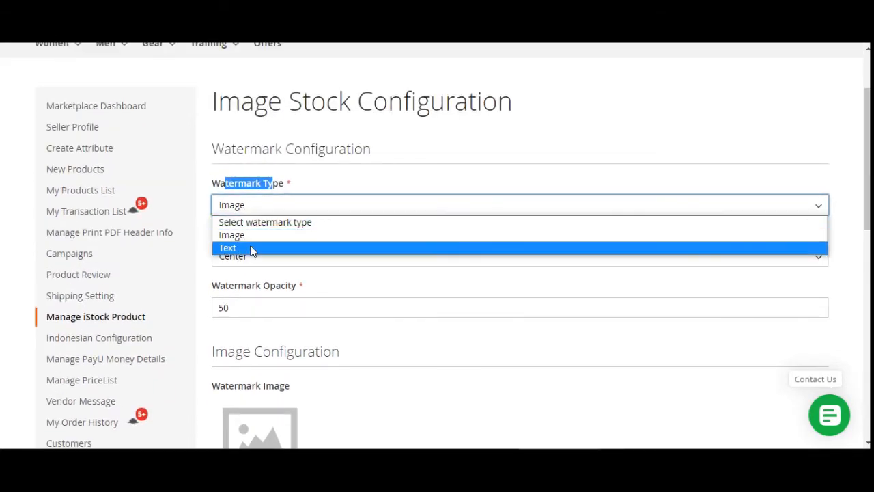
pyautogui.click(250, 248)
pyautogui.scroll(-2, 707, 288)
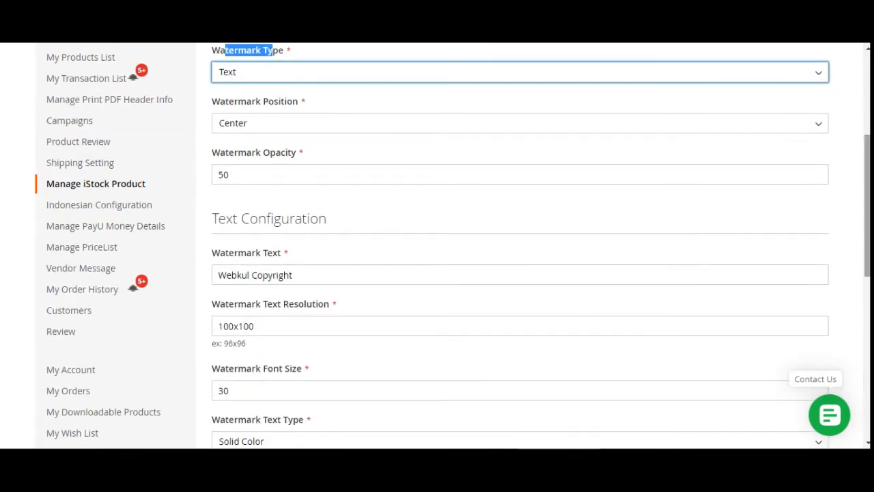
pyautogui.moveTo(224, 257); pyautogui.dragTo(282, 254)
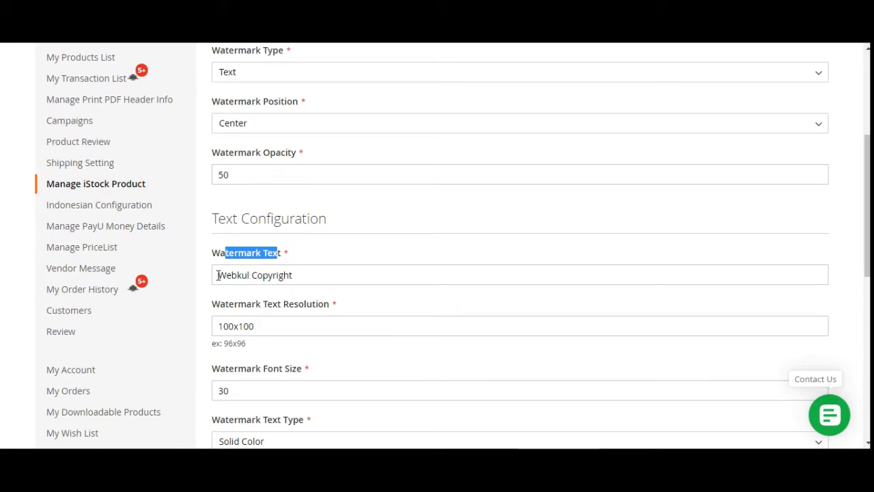
pyautogui.scroll(1, 260, 283)
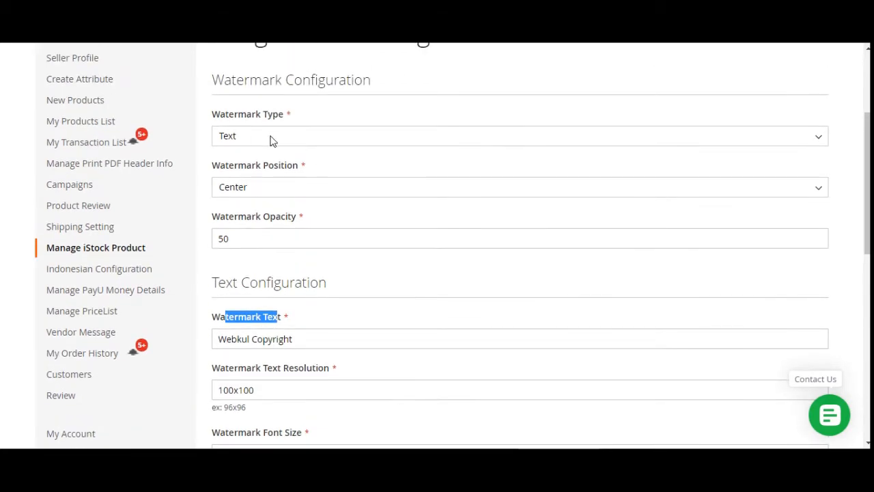
# Examine the watermark type setting, the available watermark positions and the watermark opacity field
pyautogui.click(269, 139)
pyautogui.click(262, 179)
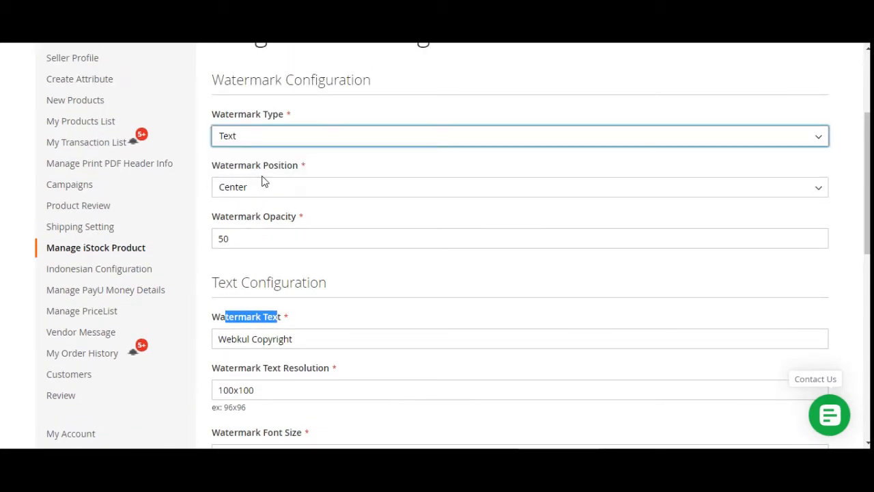
pyautogui.click(380, 168)
pyautogui.moveTo(220, 169); pyautogui.dragTo(293, 170)
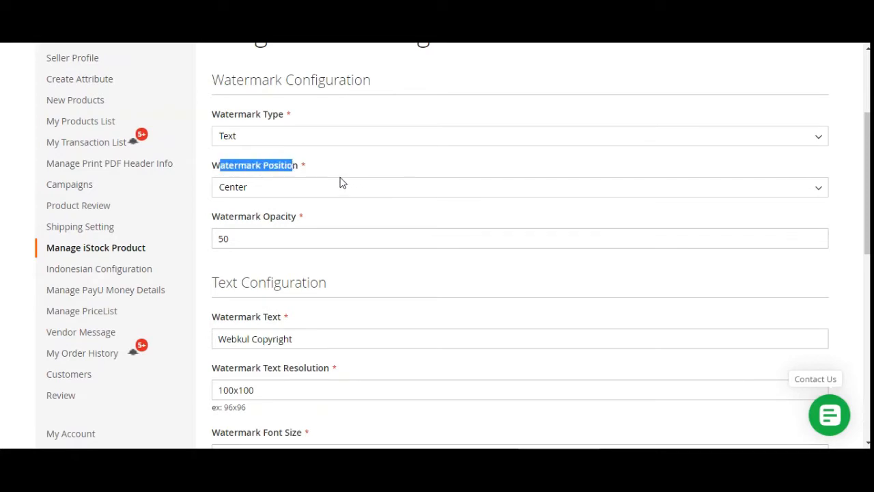
pyautogui.click(270, 191)
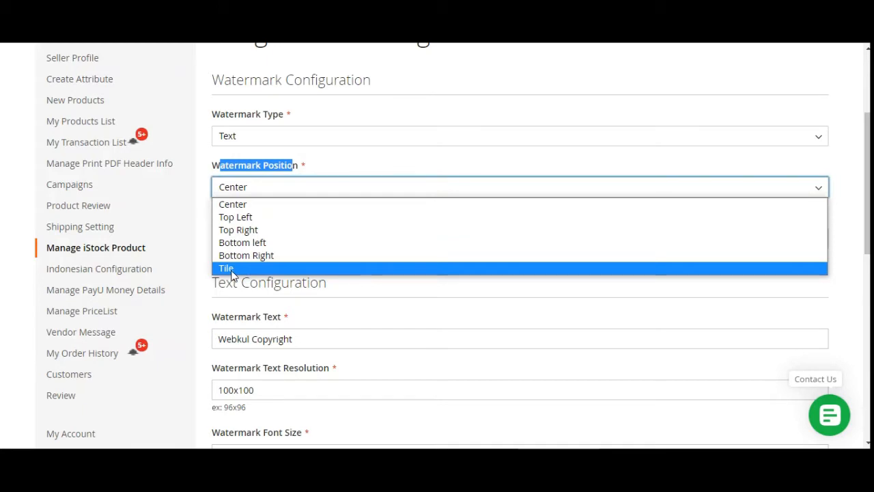
pyautogui.click(348, 172)
pyautogui.click(244, 239)
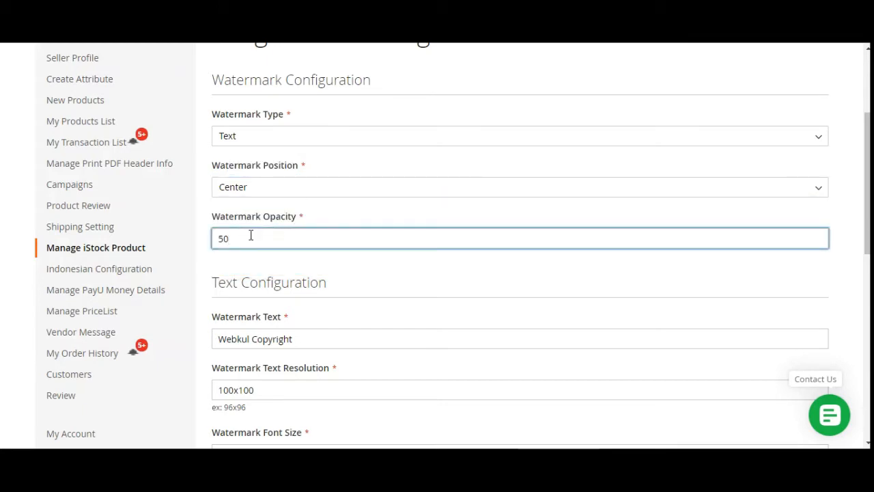
pyautogui.scroll(-1, 867, 184)
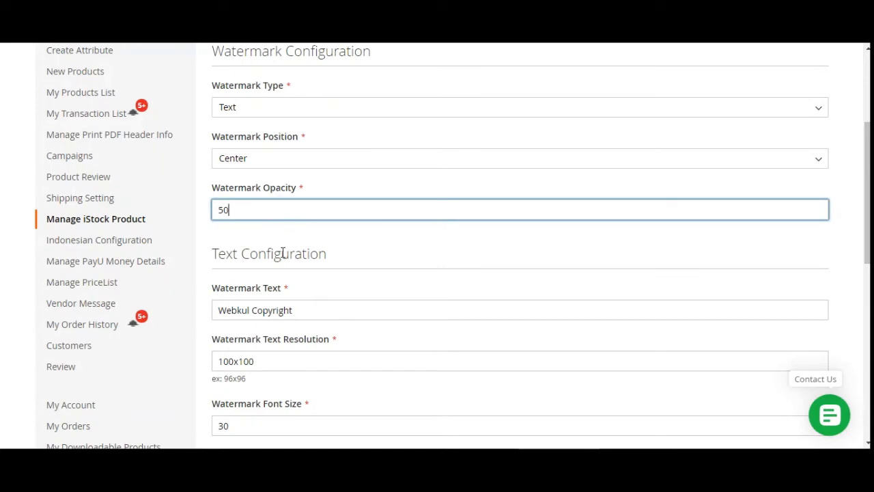
pyautogui.scroll(1, 267, 251)
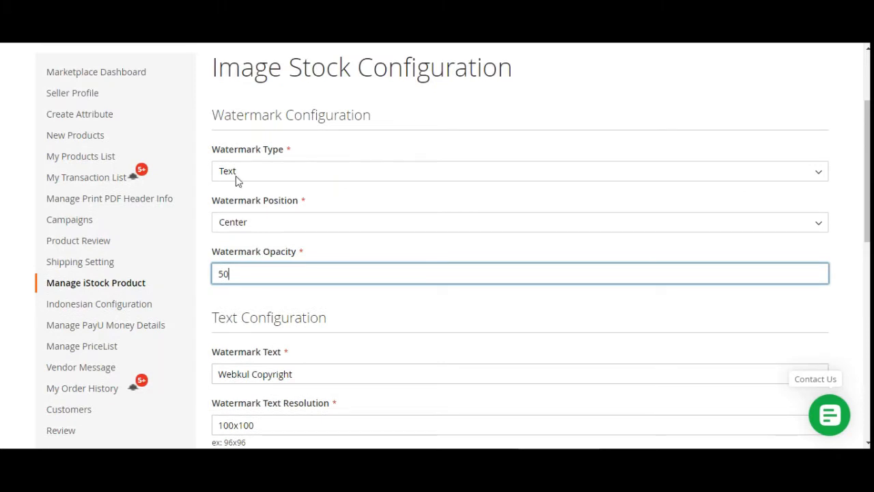
# Examine the watermark text, text resolution and font size fields of the text configuration
pyautogui.scroll(-2, 331, 280)
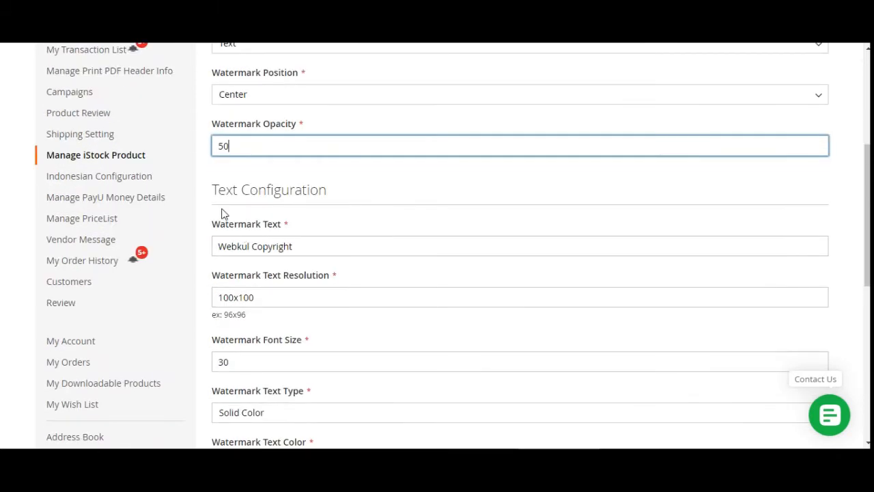
pyautogui.scroll(-2, 297, 277)
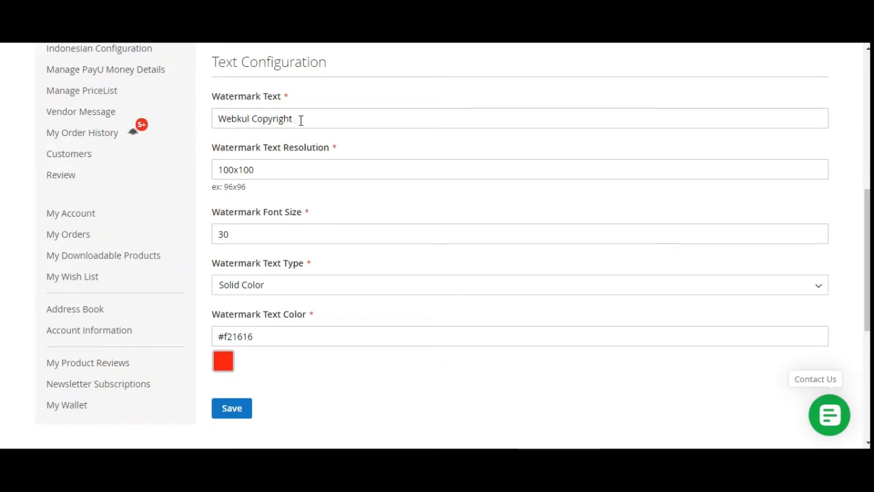
pyautogui.moveTo(301, 120); pyautogui.dragTo(229, 122)
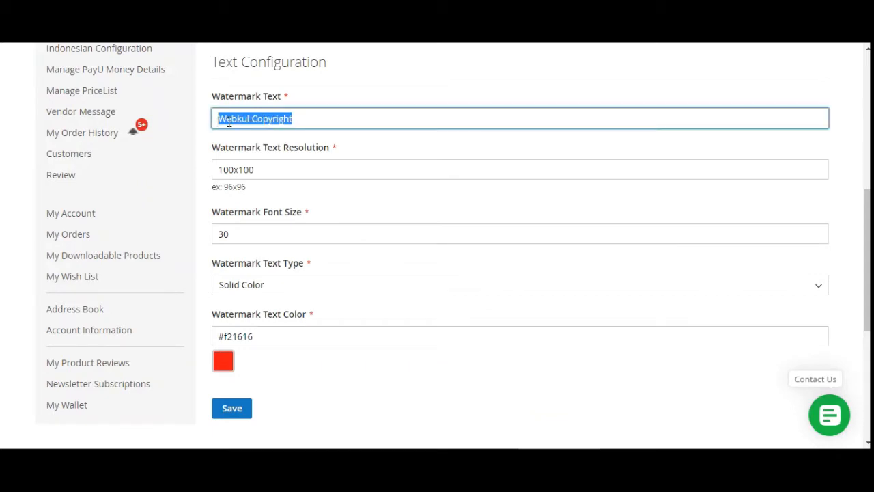
pyautogui.click(390, 118)
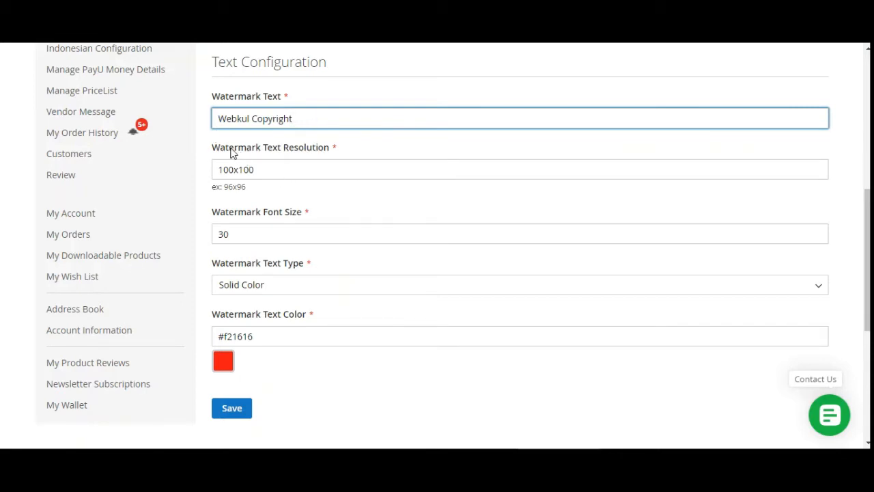
pyautogui.moveTo(229, 149); pyautogui.dragTo(312, 151)
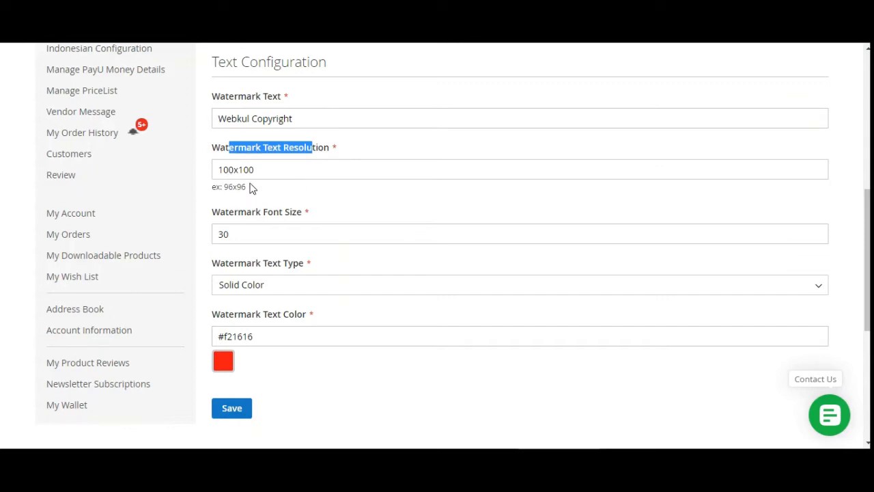
pyautogui.moveTo(217, 172); pyautogui.dragTo(288, 171)
pyautogui.click(289, 173)
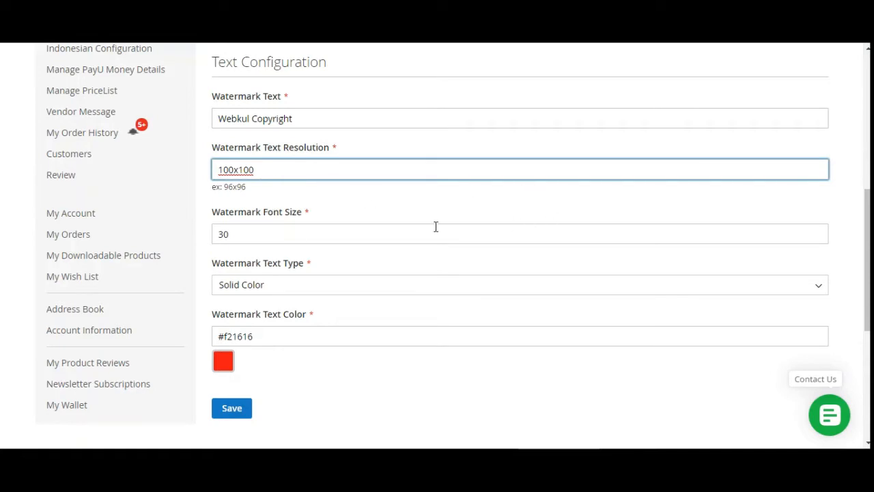
pyautogui.click(339, 231)
pyautogui.scroll(-2, 339, 231)
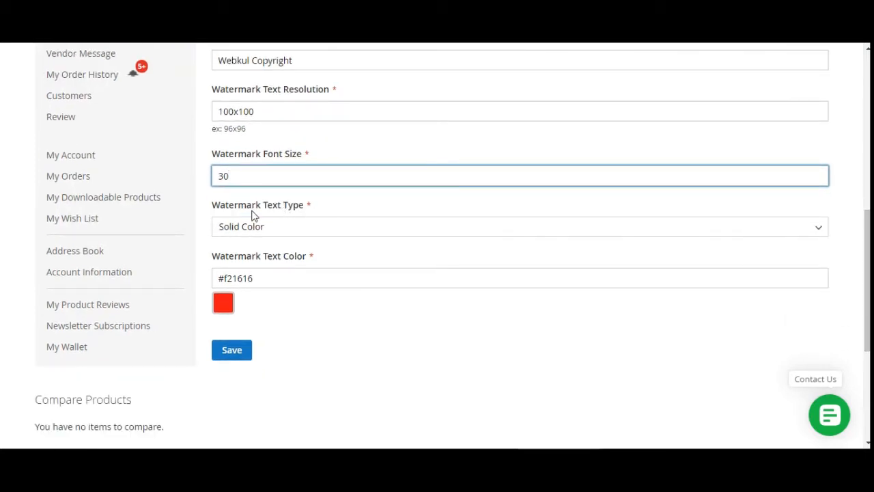
# Try the Transparent option for the watermark text type, and return the type to Solid Color
pyautogui.moveTo(219, 206); pyautogui.dragTo(320, 215)
pyautogui.click(355, 206)
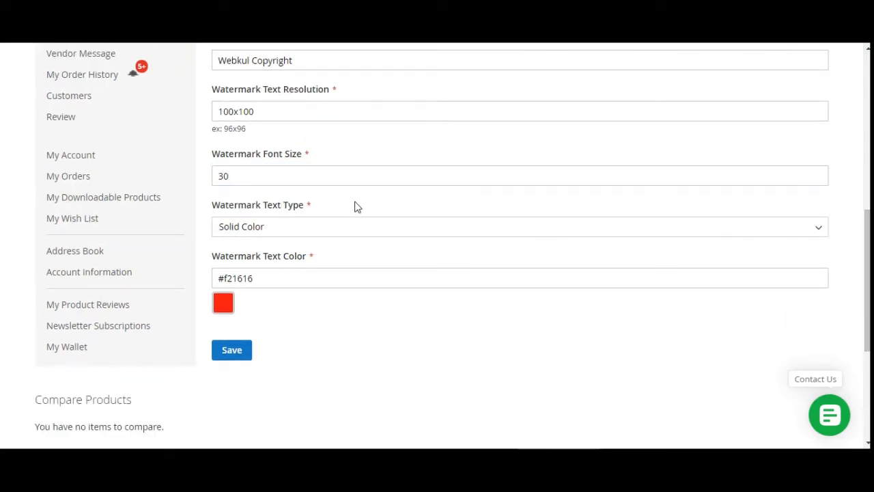
pyautogui.click(317, 230)
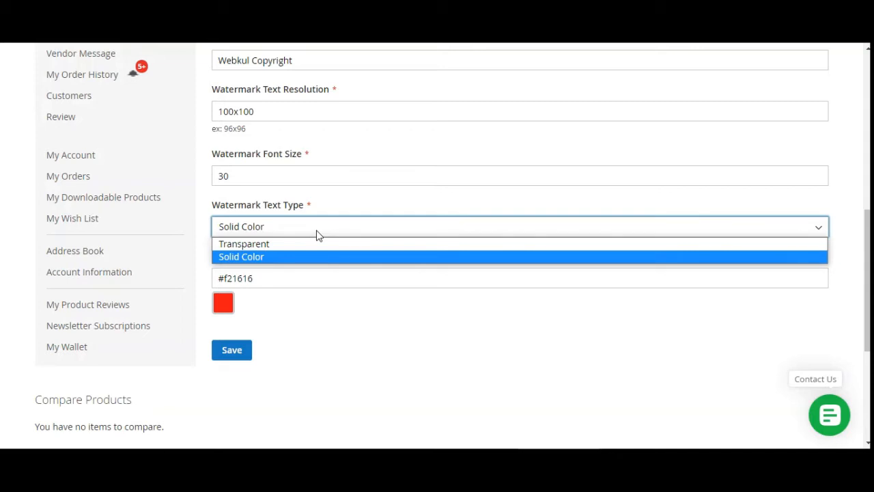
pyautogui.click(271, 248)
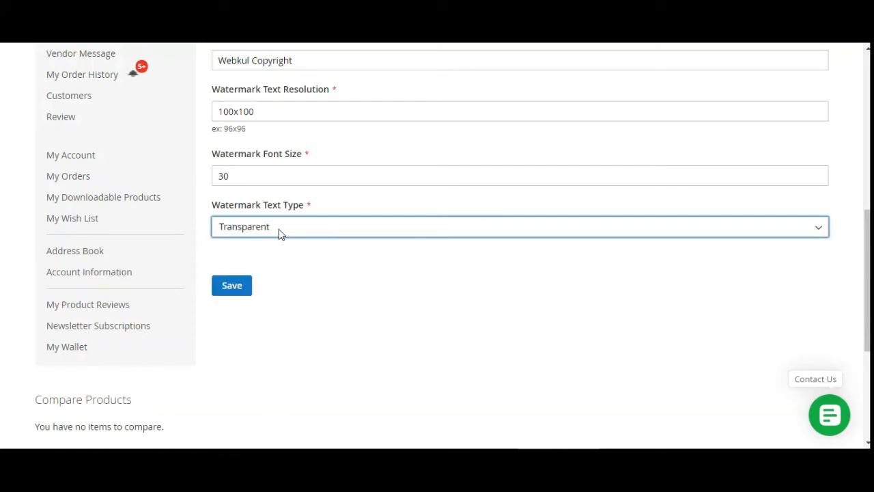
pyautogui.click(302, 230)
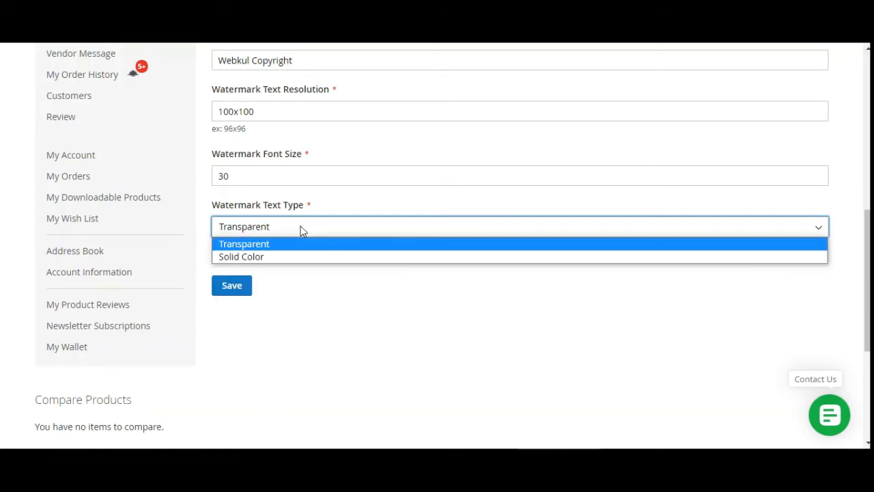
pyautogui.click(265, 258)
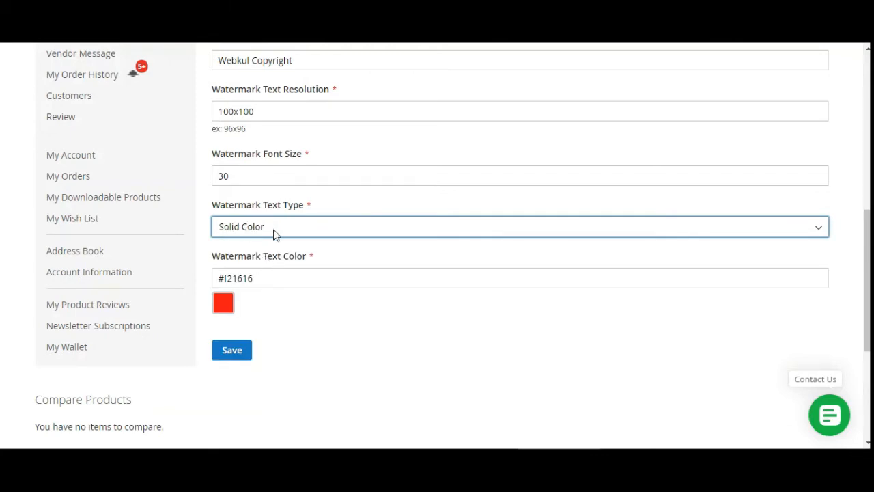
# Set the watermark text color to #d14dd1 and save the configuration
pyautogui.click(224, 305)
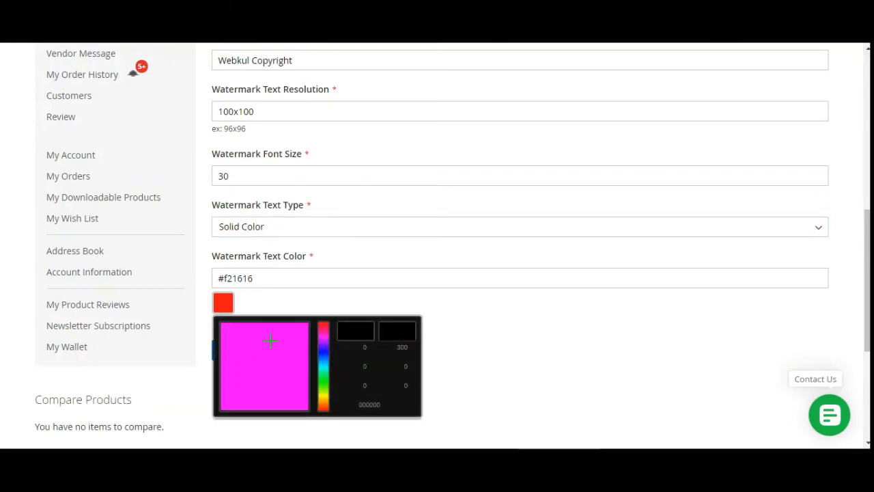
pyautogui.moveTo(270, 340)
pyautogui.mouseDown()
pyautogui.moveTo(294, 359)
pyautogui.moveTo(255, 375)
pyautogui.moveTo(282, 338)
pyautogui.mouseUp()
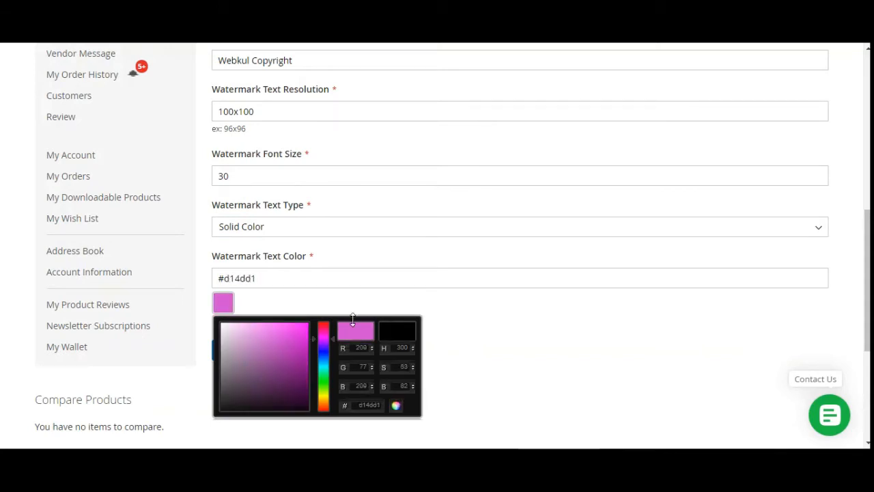
pyautogui.click(477, 317)
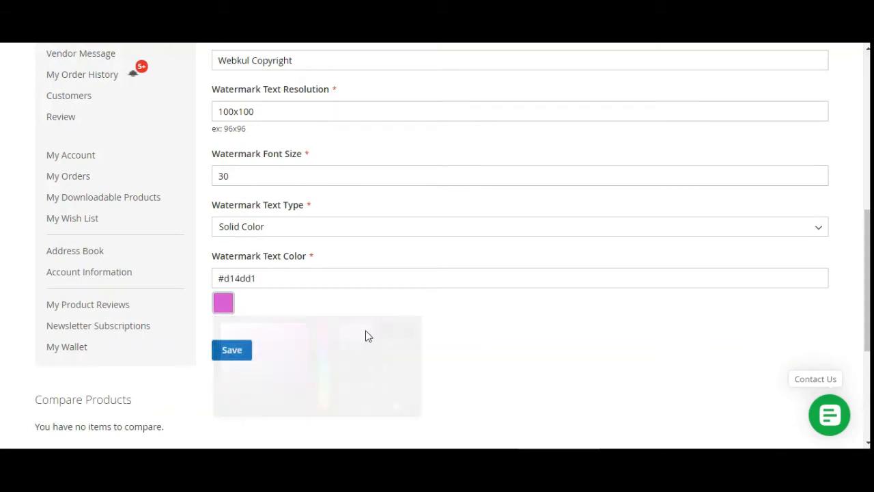
pyautogui.click(240, 357)
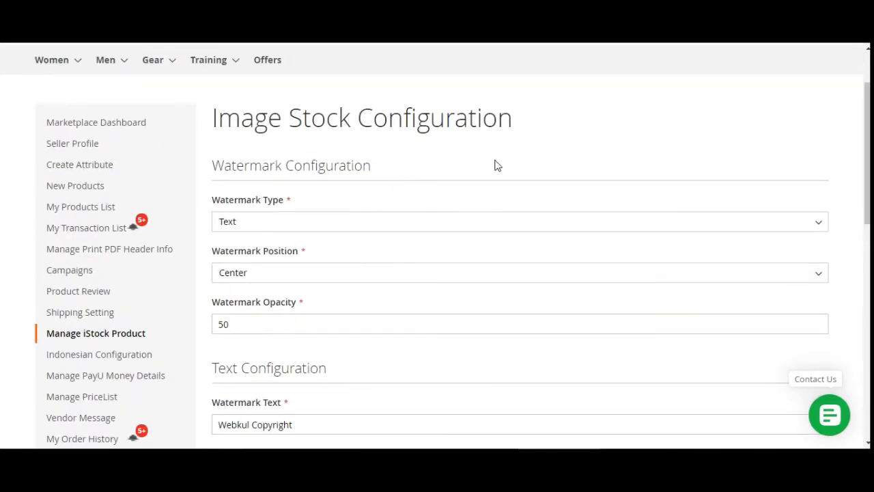
# Look over the Watermark Configuration and Text Configuration sections of the form
pyautogui.scroll(-1, 464, 172)
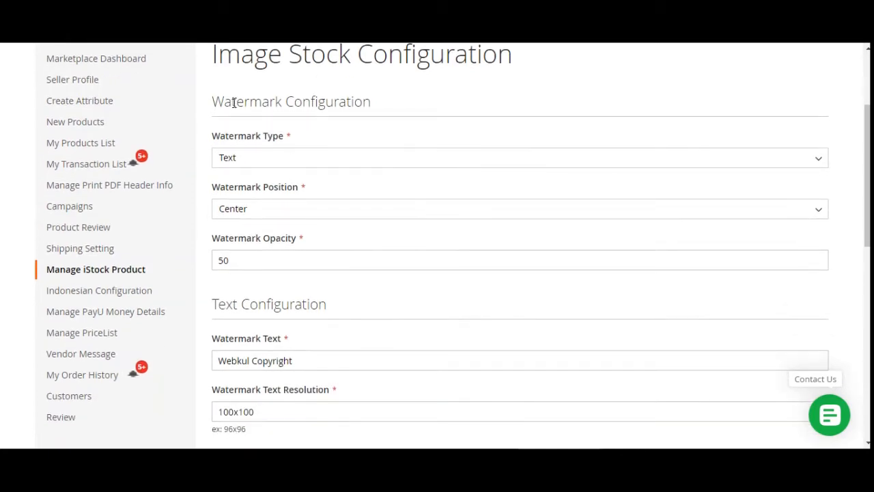
pyautogui.moveTo(234, 102); pyautogui.dragTo(351, 101)
pyautogui.scroll(-2, 347, 222)
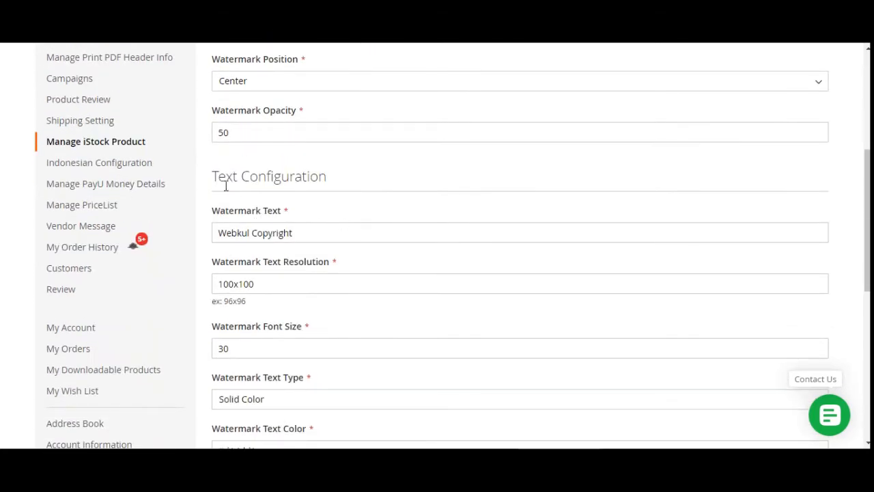
pyautogui.moveTo(226, 176); pyautogui.dragTo(332, 183)
pyautogui.click(403, 182)
pyautogui.scroll(2, 403, 181)
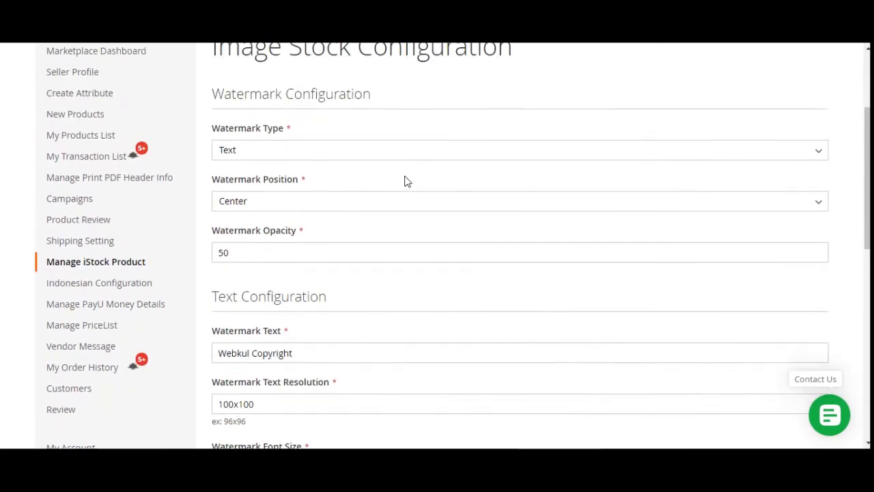
# Set the watermark type to Image and look over the available watermark positions and the opacity field
pyautogui.click(296, 162)
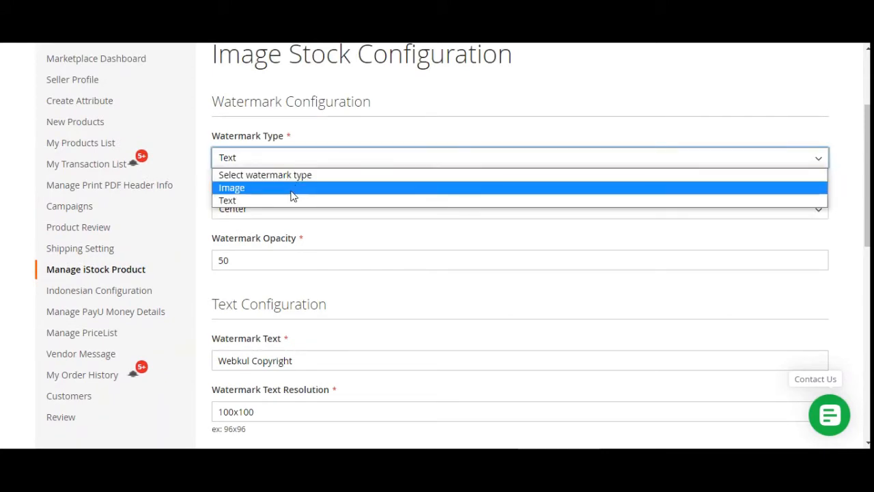
pyautogui.click(293, 190)
pyautogui.scroll(-1, 832, 202)
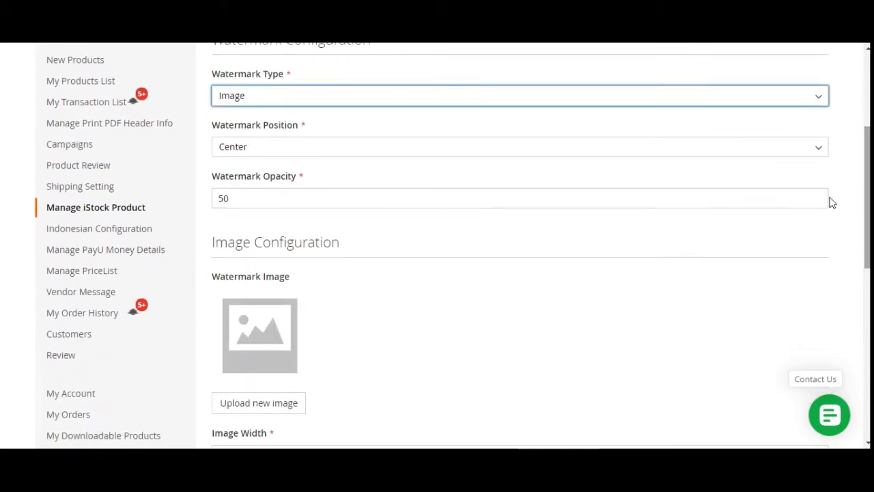
pyautogui.click(297, 151)
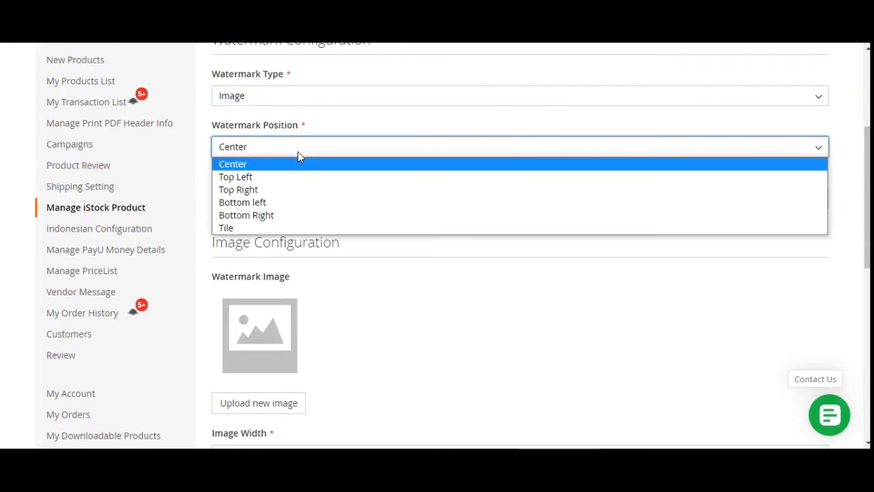
pyautogui.click(427, 264)
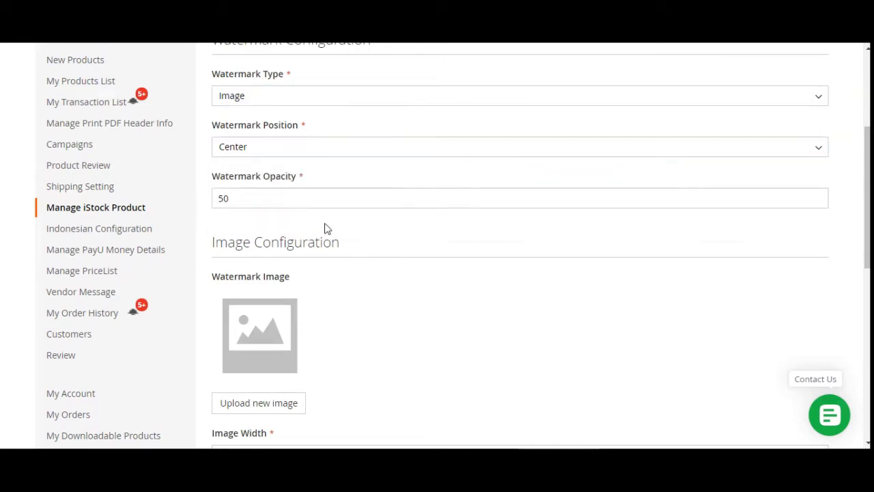
pyautogui.click(291, 198)
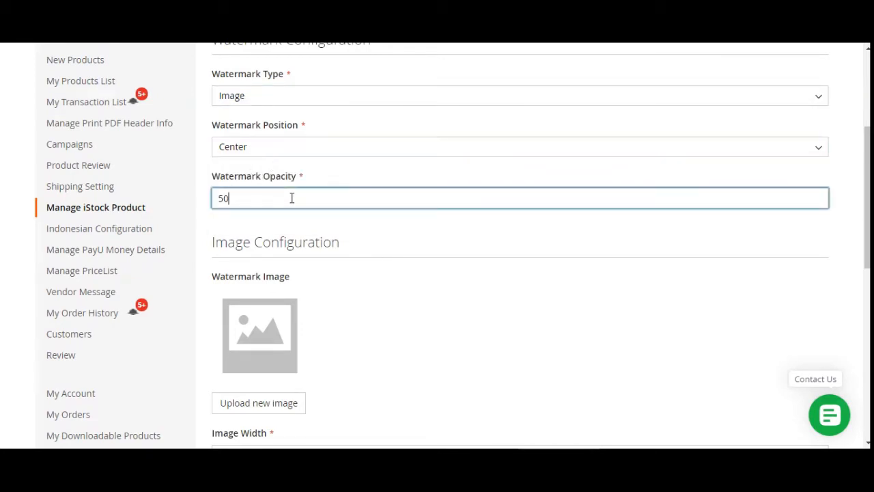
pyautogui.click(420, 251)
# Examine the watermark image upload, dismissing its file picker, and the image width and height fields
pyautogui.scroll(-3, 335, 262)
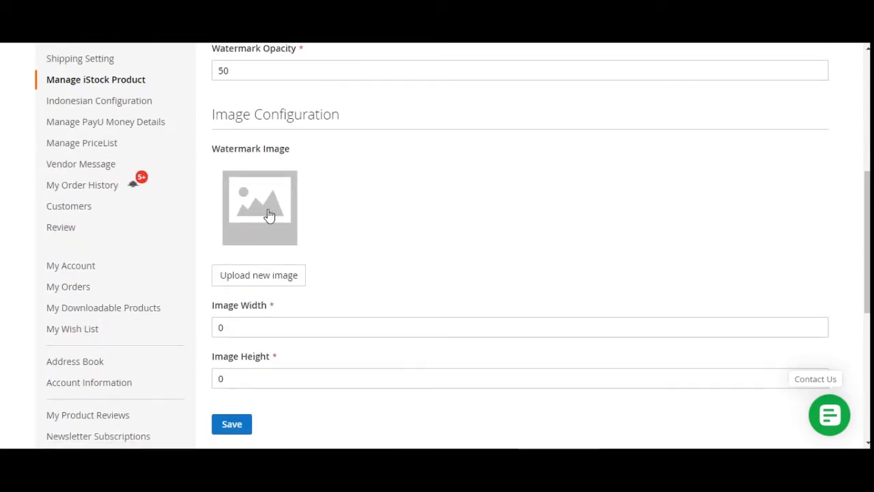
pyautogui.click(259, 279)
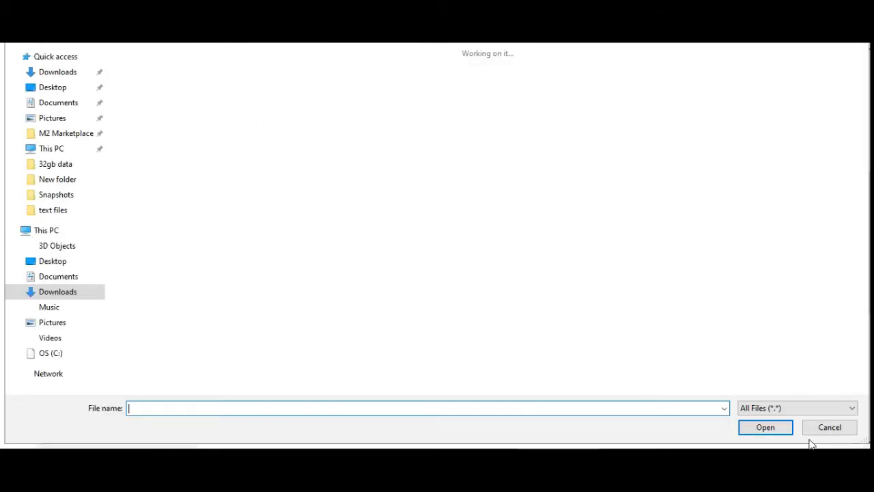
pyautogui.click(829, 426)
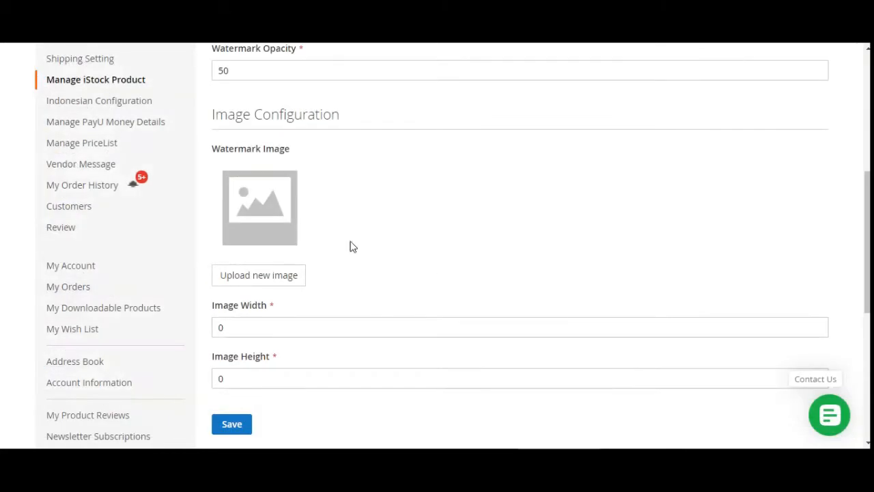
pyautogui.scroll(-2, 274, 290)
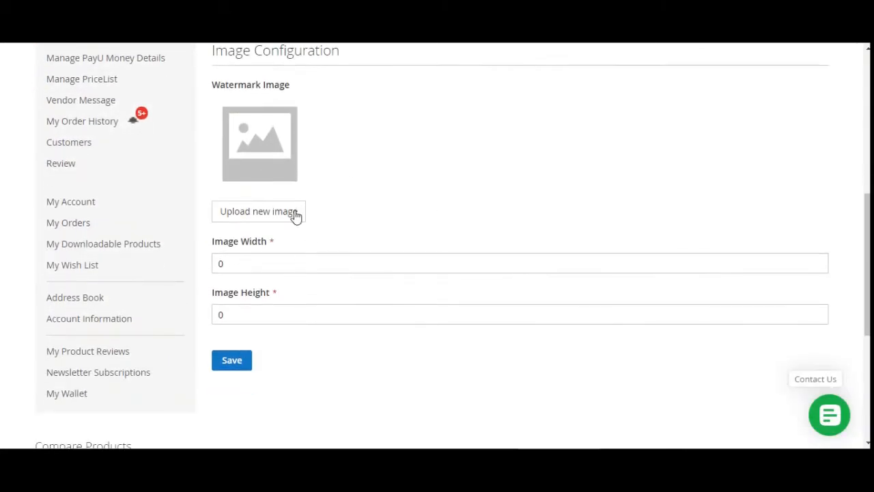
pyautogui.doubleClick(222, 263)
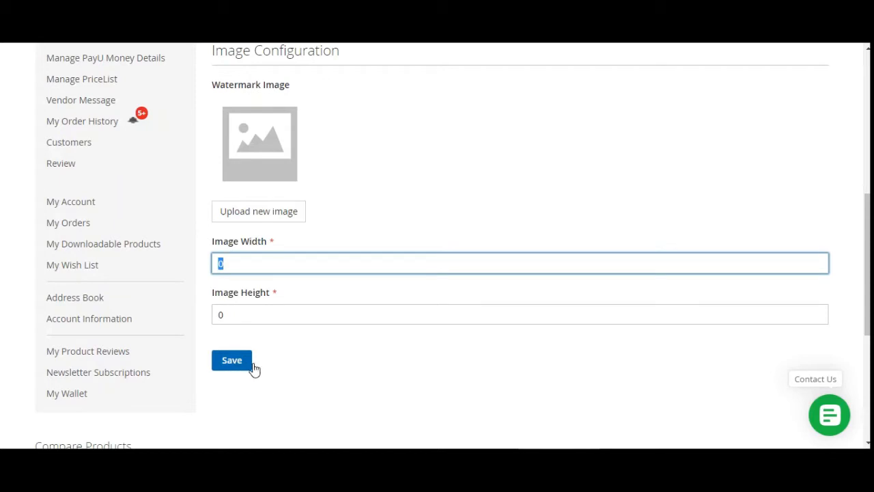
# Review the watermark settings for the Image type and switch the watermark type back to Text
pyautogui.scroll(10, 841, 127)
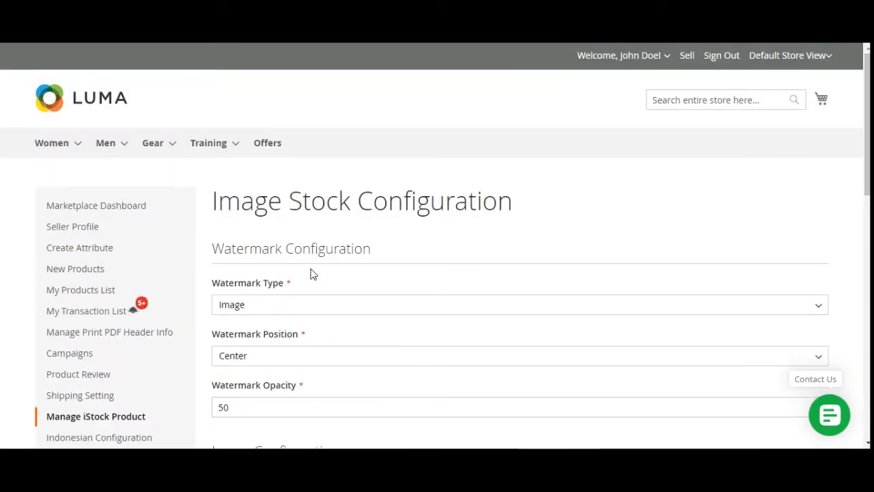
pyautogui.scroll(-3, 867, 122)
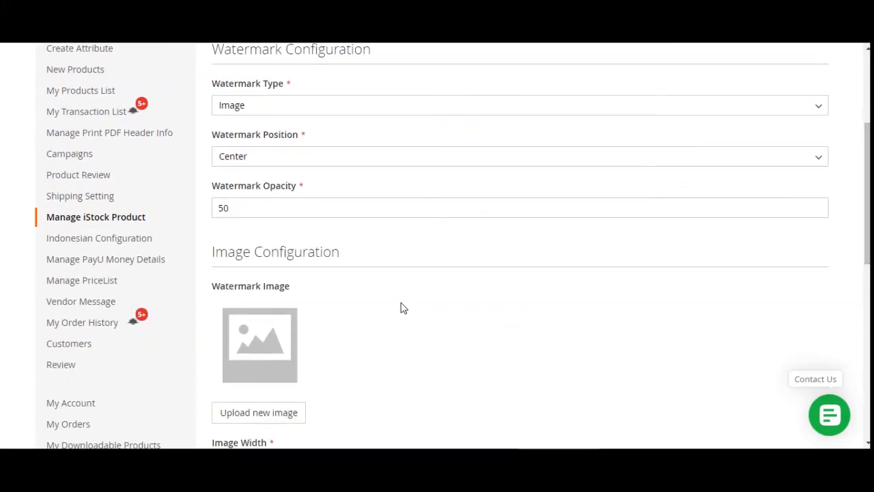
pyautogui.scroll(-1, 354, 245)
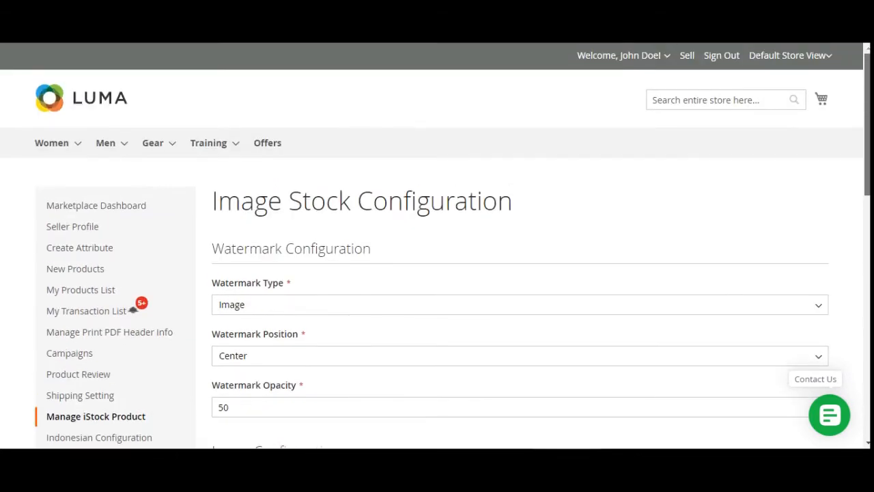
pyautogui.scroll(-3, 437, 245)
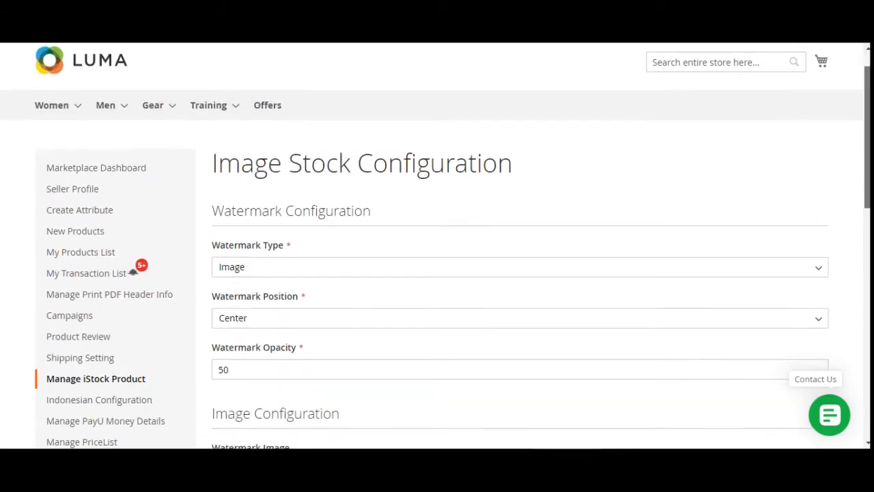
pyautogui.click(328, 170)
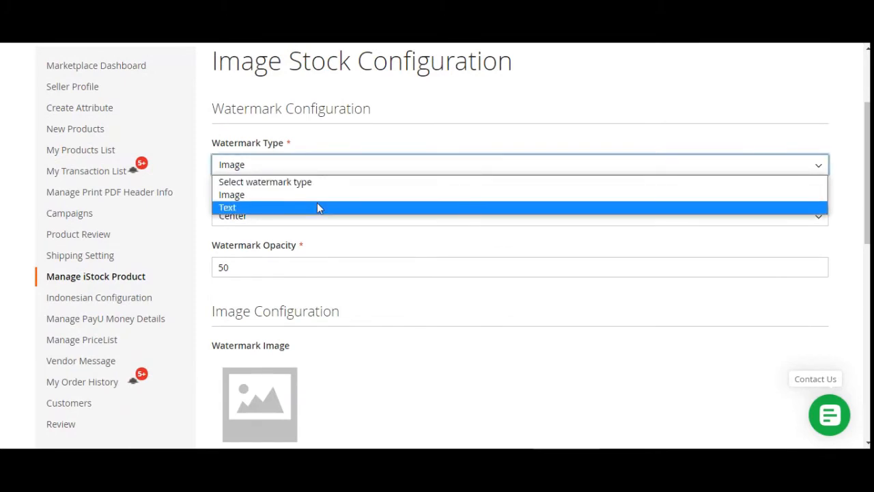
pyautogui.click(317, 202)
pyautogui.click(601, 146)
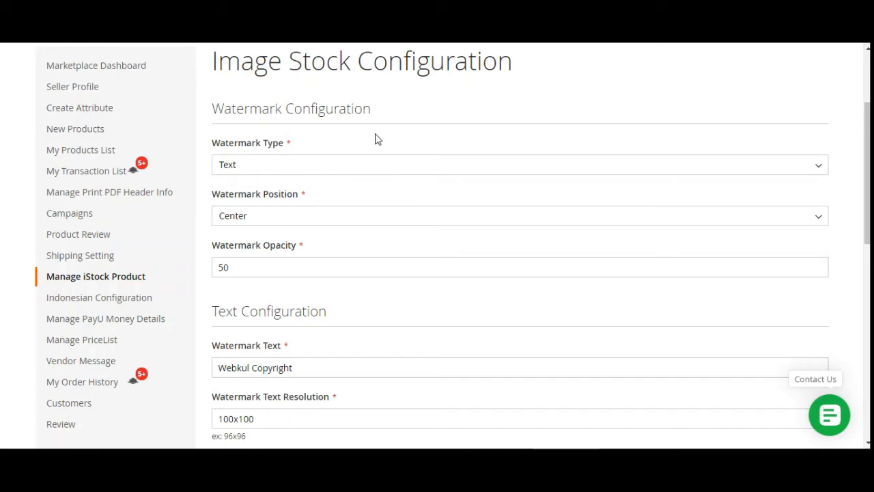
# Open the Create iStock Product page of Manage iStock Product in a new browser tab
pyautogui.moveTo(94, 287)
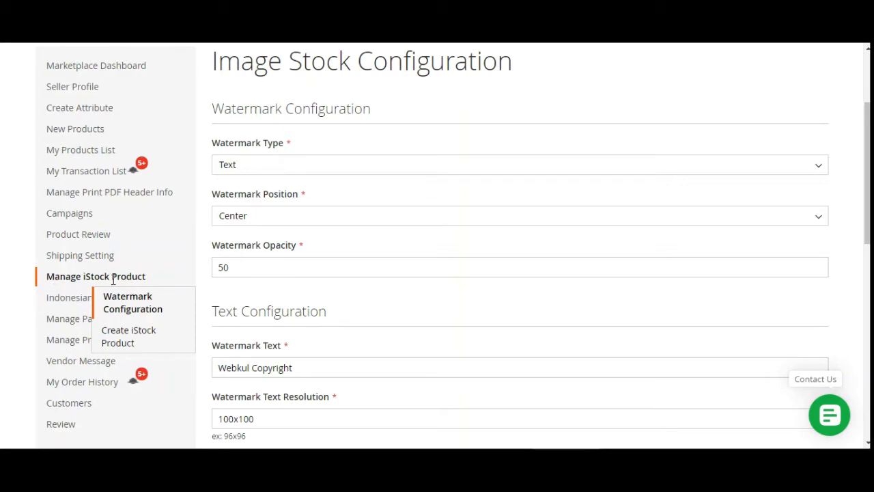
pyautogui.rightClick(128, 335)
pyautogui.click(159, 345)
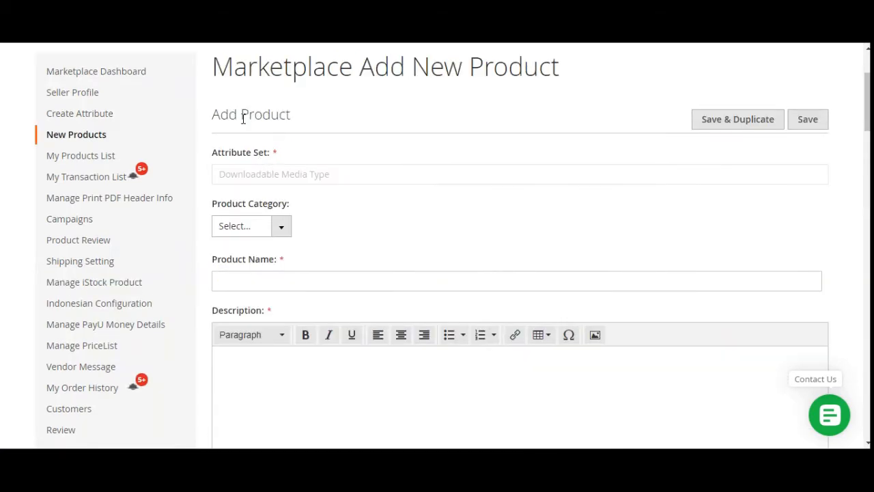
# Examine the Add Product heading and the Attribute Set field of the new product form
pyautogui.moveTo(221, 116); pyautogui.dragTo(287, 117)
pyautogui.click(344, 143)
pyautogui.moveTo(217, 152); pyautogui.dragTo(265, 152)
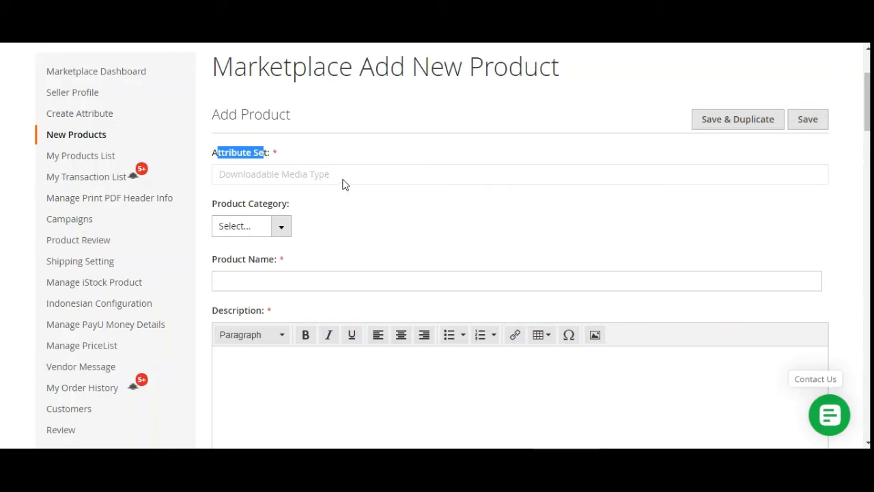
pyautogui.click(290, 172)
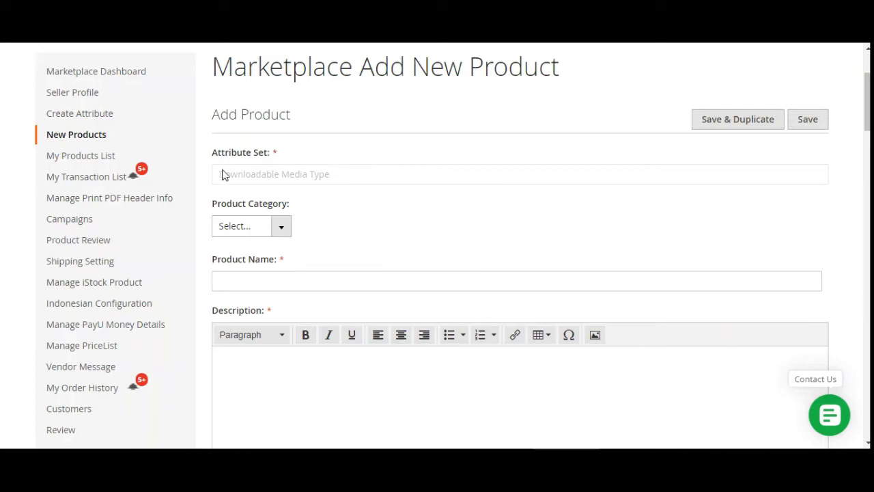
pyautogui.moveTo(220, 158); pyautogui.dragTo(257, 157)
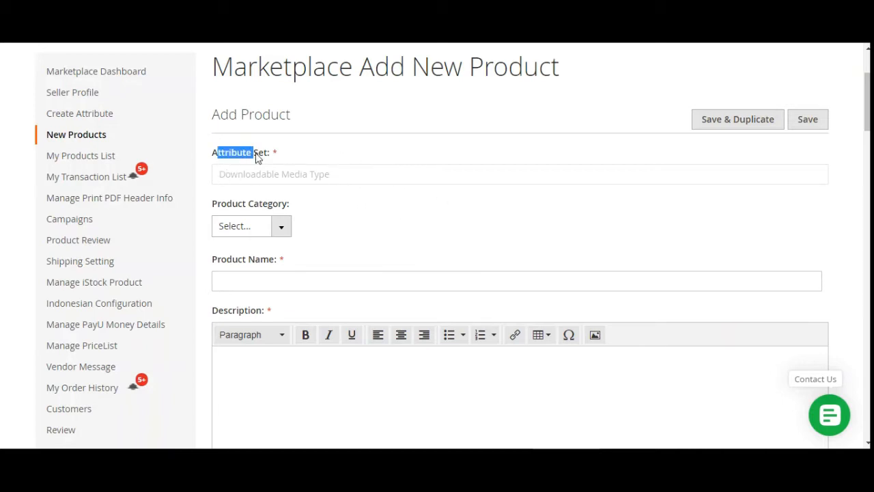
pyautogui.click(299, 192)
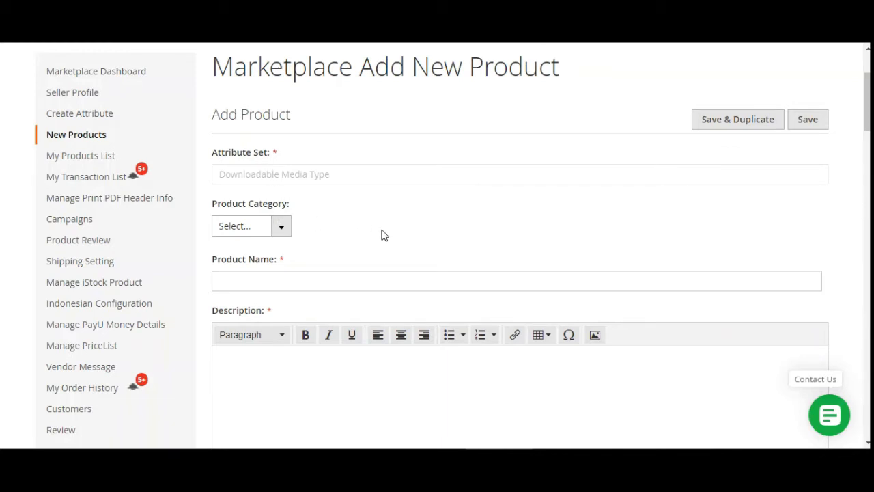
# Assign the new product to the Collections category and its Eco Friendly subcategory
pyautogui.click(282, 225)
pyautogui.scroll(-2, 784, 199)
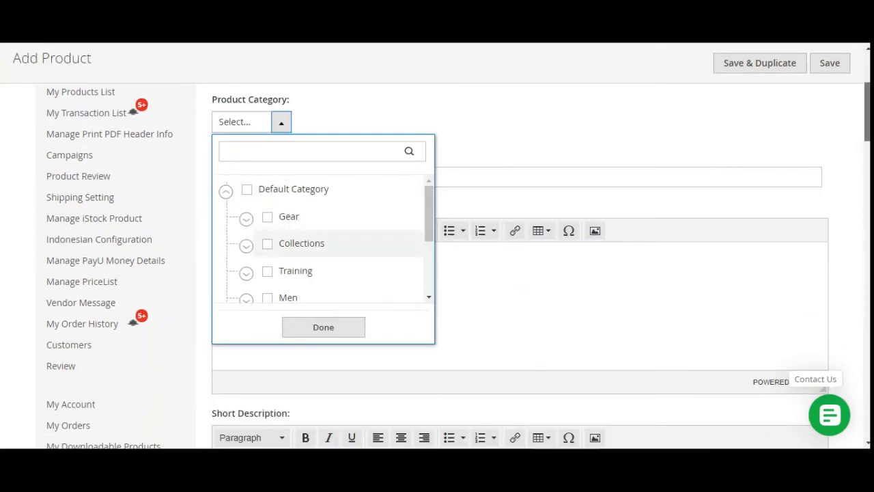
pyautogui.scroll(-1, 844, 136)
pyautogui.moveTo(430, 152); pyautogui.dragTo(431, 207)
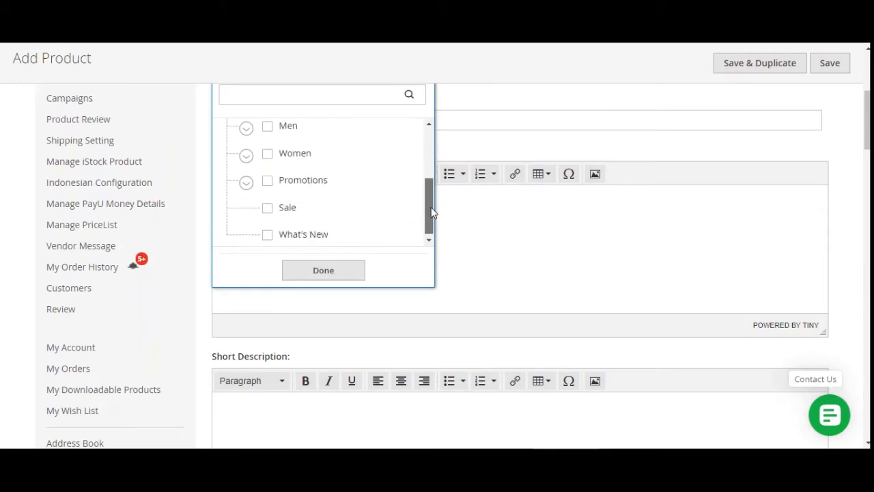
pyautogui.scroll(1, 301, 225)
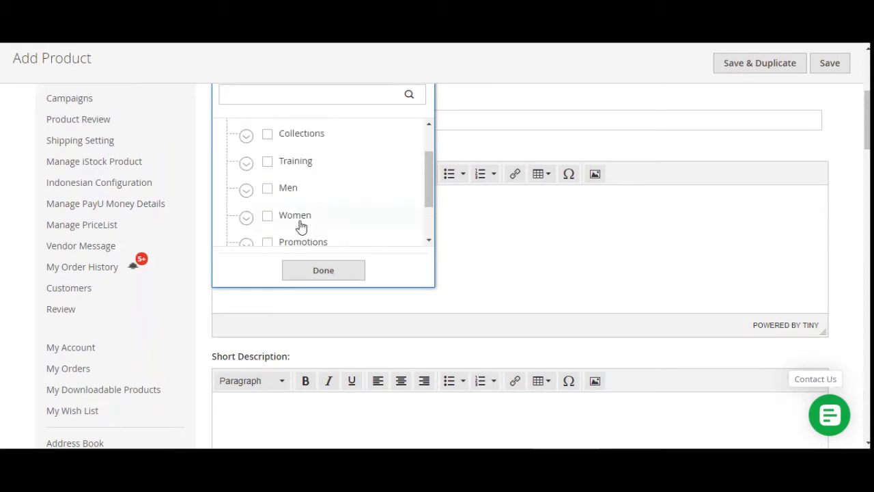
pyautogui.click(268, 138)
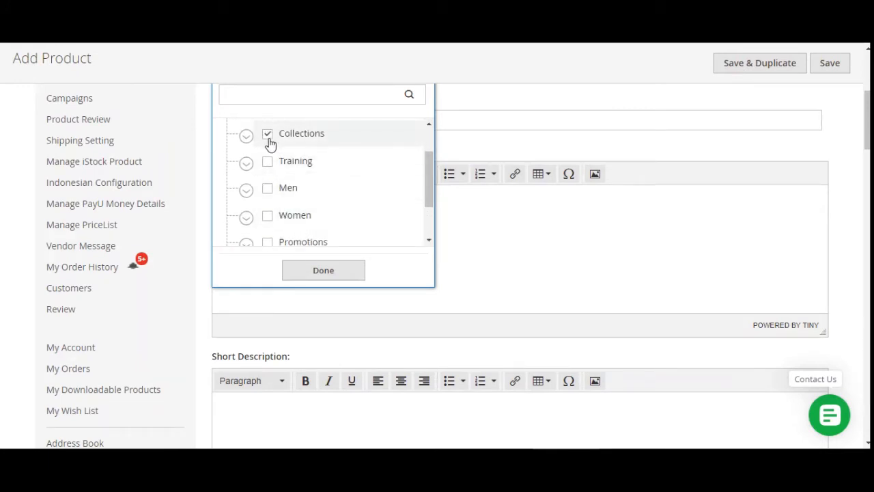
pyautogui.click(245, 136)
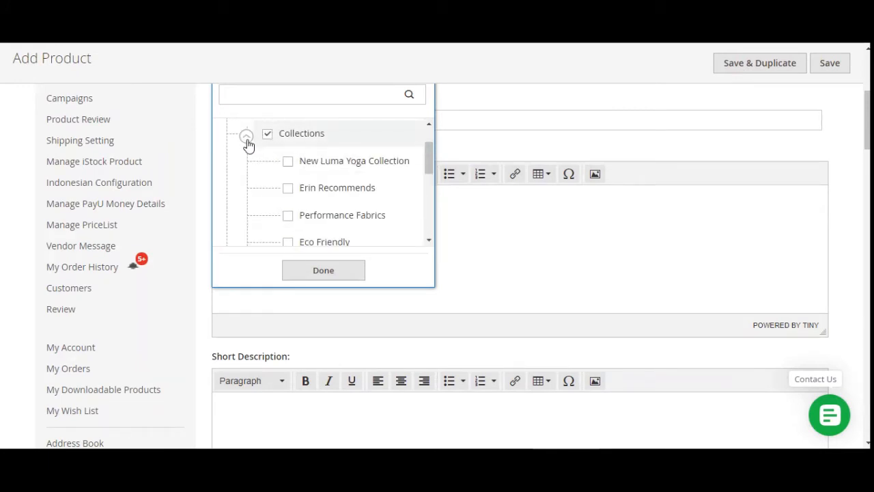
pyautogui.click(289, 245)
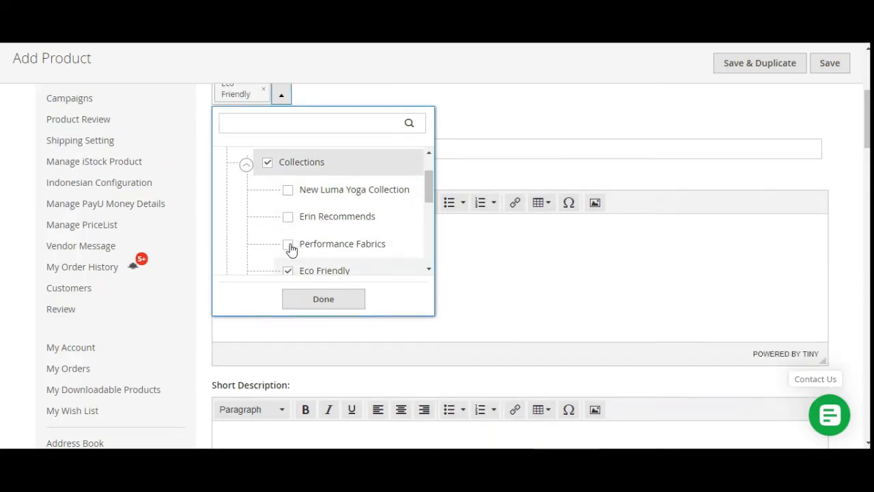
pyautogui.click(323, 299)
pyautogui.scroll(3, 330, 308)
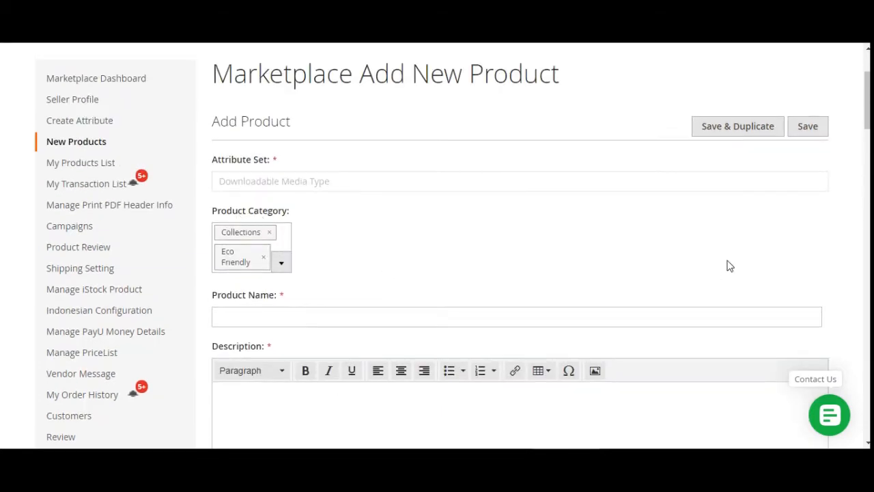
# Look over the product name, description, short description, SKU, price, special price and stock fields without filling them in
pyautogui.scroll(-4, 867, 102)
pyautogui.scroll(1, 389, 162)
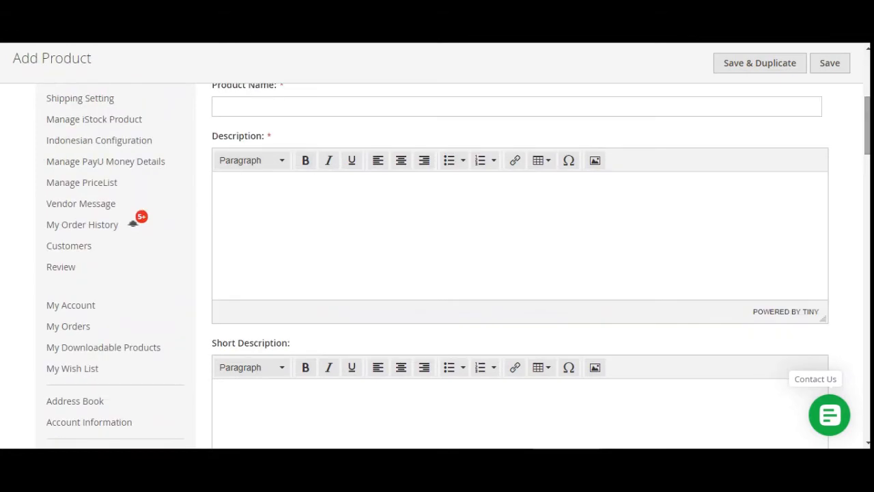
pyautogui.click(298, 108)
pyautogui.scroll(1, 234, 167)
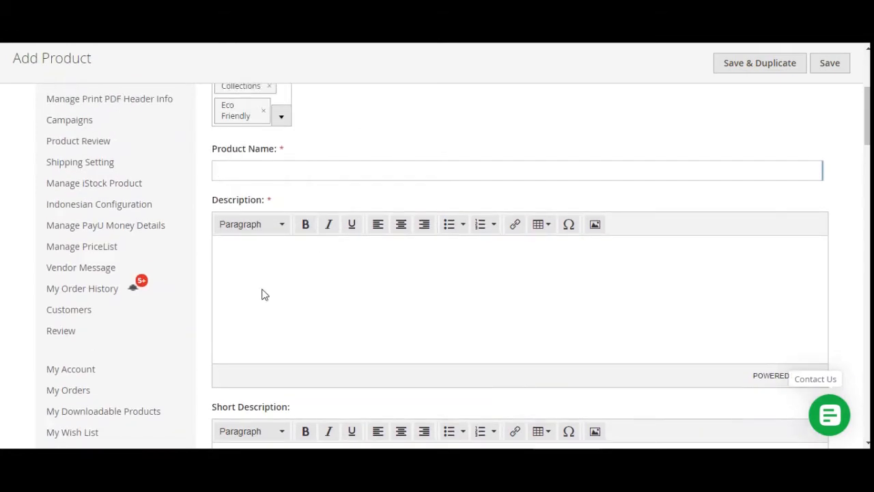
pyautogui.click(312, 295)
pyautogui.scroll(-3, 312, 294)
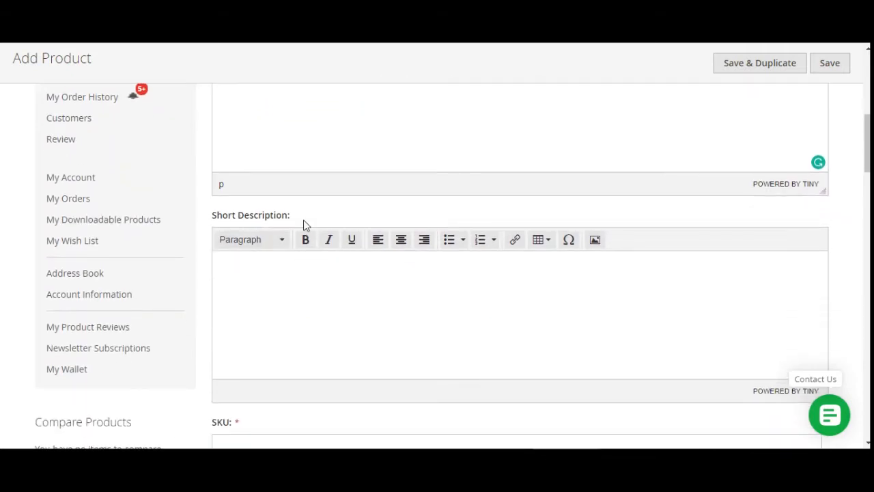
pyautogui.scroll(-3, 318, 293)
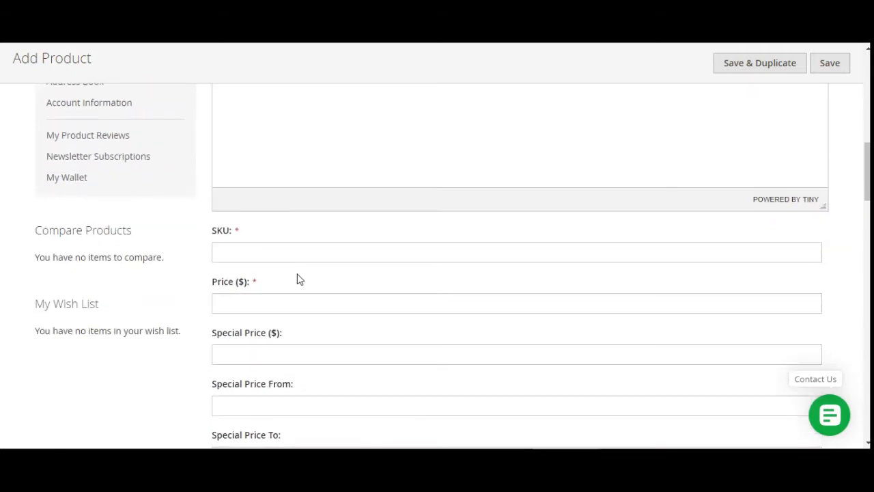
pyautogui.scroll(-1, 300, 273)
pyautogui.scroll(-4, 325, 286)
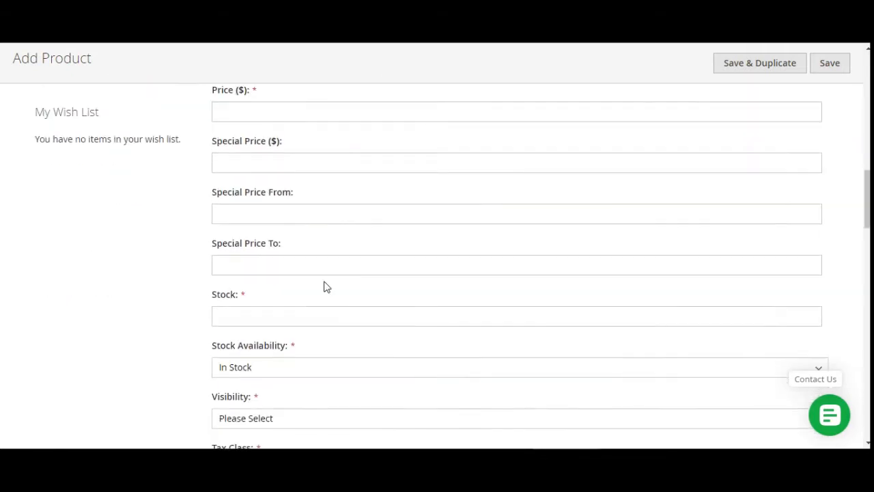
pyautogui.click(277, 196)
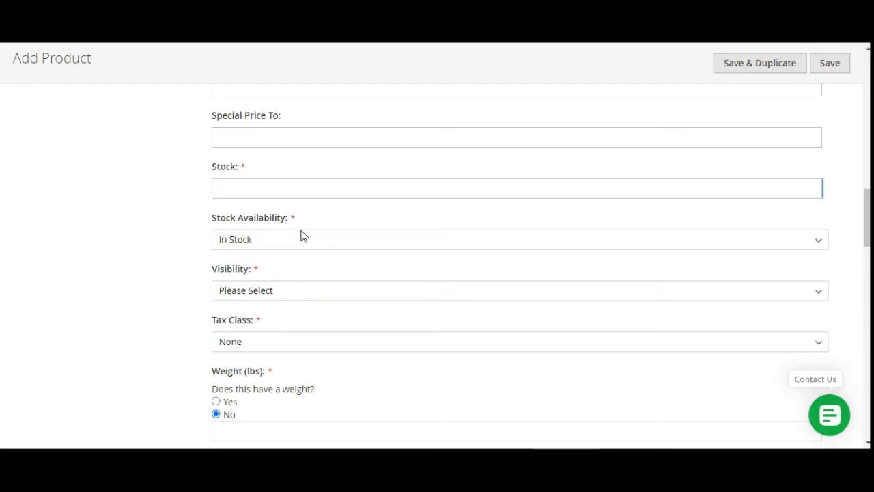
# Leave the stock availability at In Stock and set the product's visibility to Catalog, Search
pyautogui.click(331, 244)
pyautogui.click(186, 248)
pyautogui.scroll(-2, 266, 269)
pyautogui.click(290, 164)
pyautogui.click(280, 231)
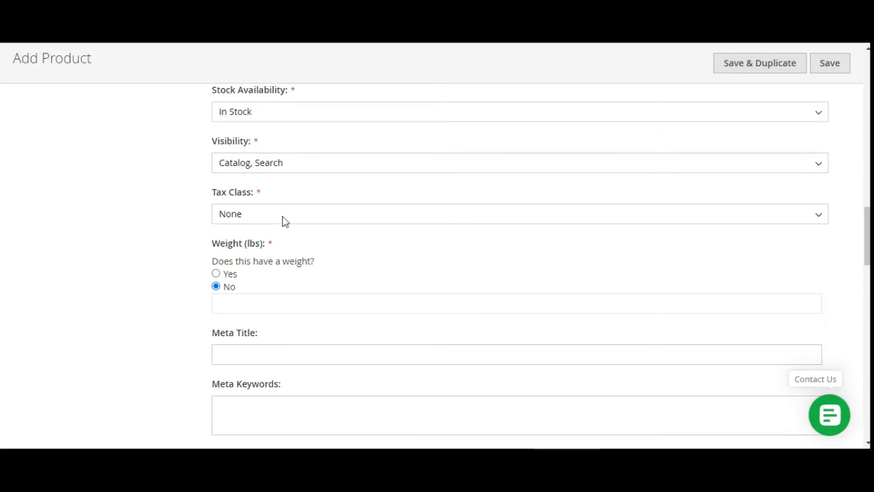
# Look over the tax class and weight settings and the meta title, keywords and description fields
pyautogui.scroll(-1, 257, 291)
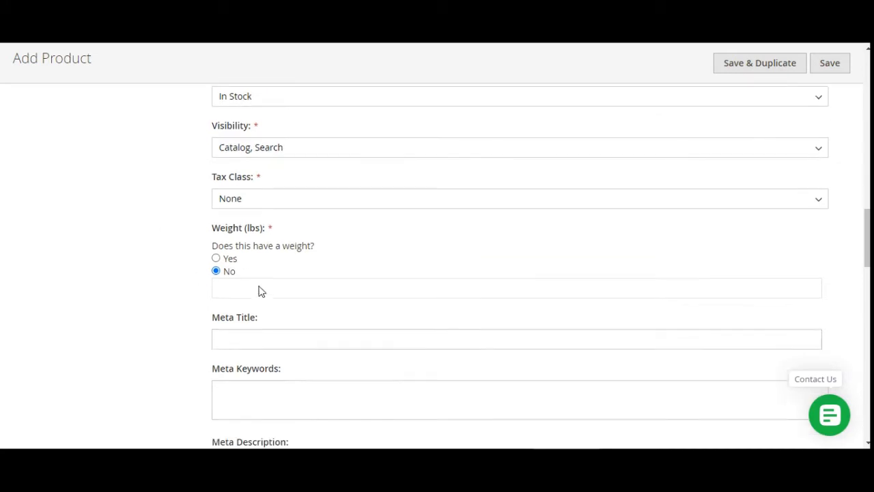
pyautogui.scroll(-2, 248, 182)
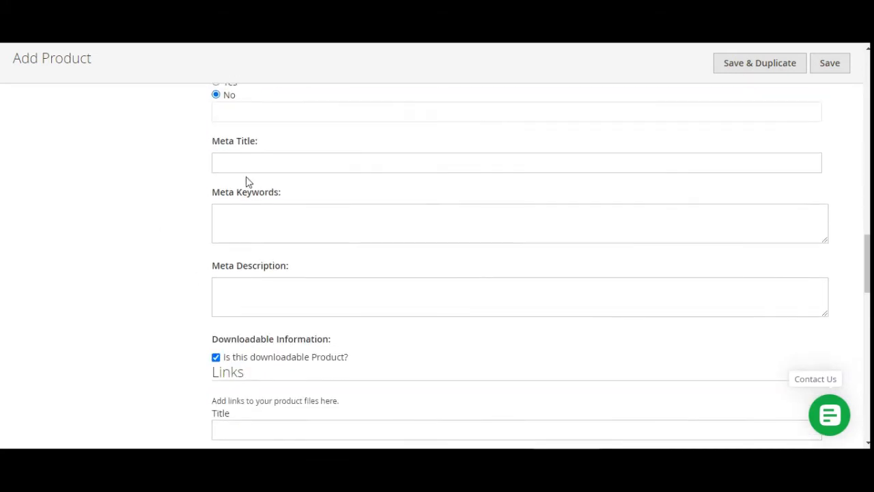
pyautogui.click(248, 163)
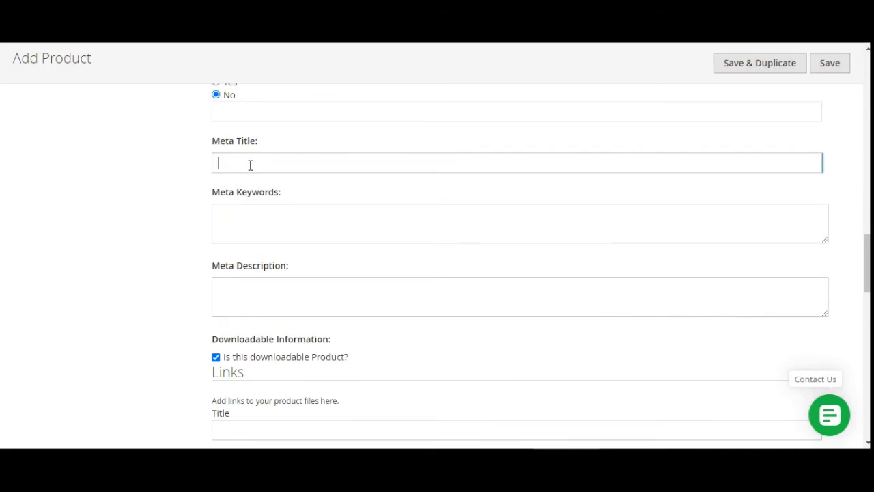
pyautogui.click(243, 228)
pyautogui.click(245, 292)
pyautogui.scroll(-3, 252, 299)
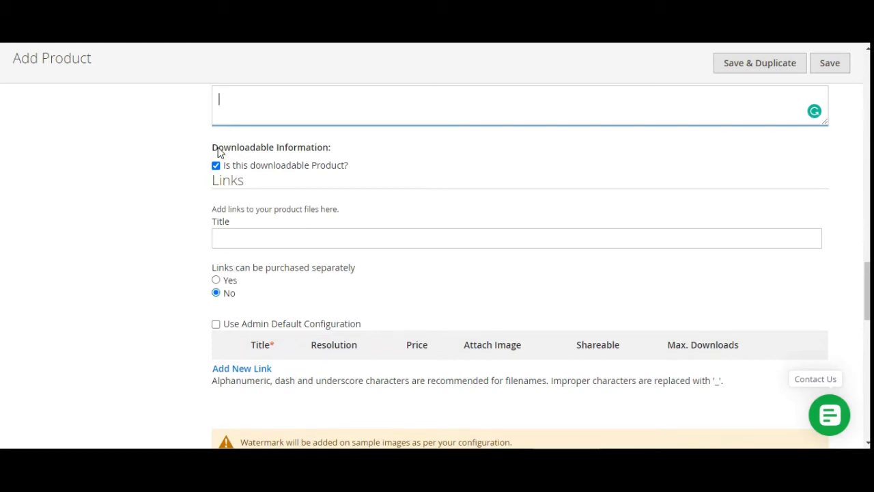
# Disable the downloadable product option to examine the dimension and payment fields, and enable it again
pyautogui.moveTo(218, 148); pyautogui.dragTo(323, 152)
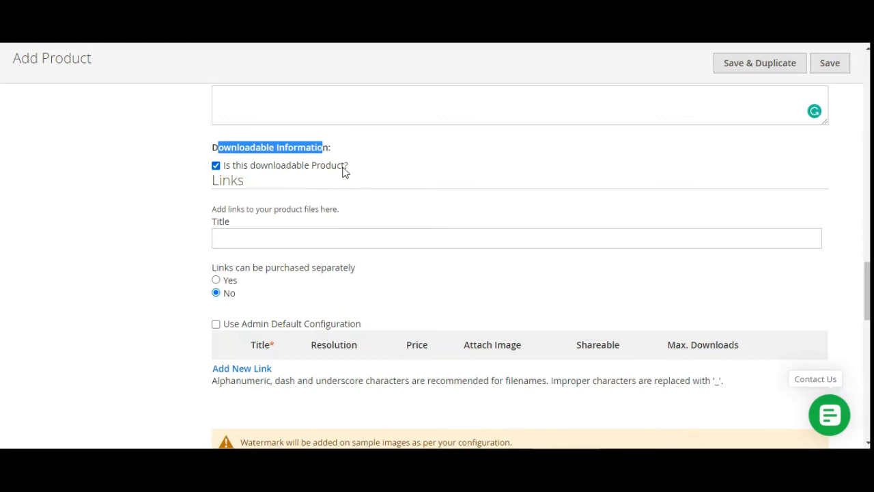
pyautogui.click(215, 166)
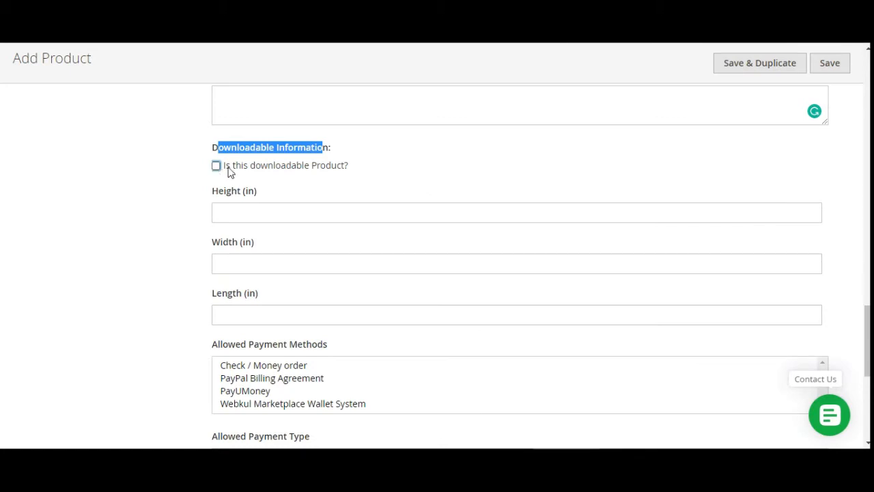
pyautogui.click(380, 173)
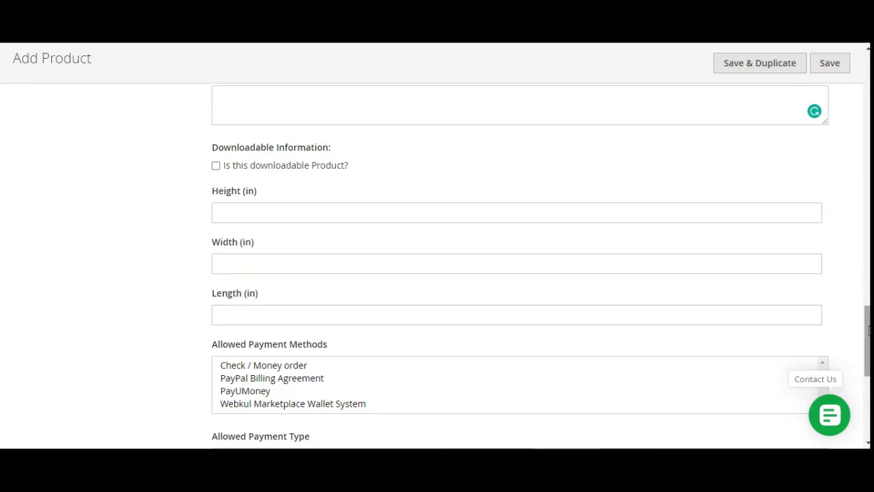
pyautogui.scroll(-3, 266, 225)
pyautogui.scroll(1, 437, 267)
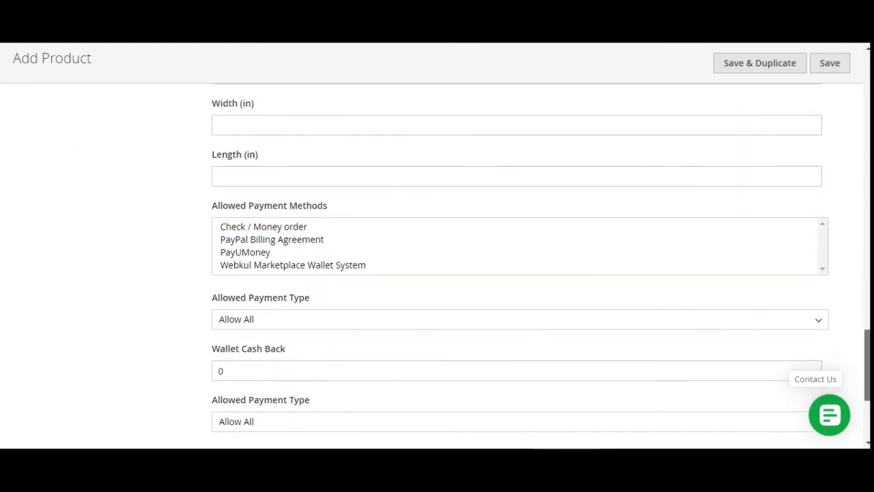
pyautogui.scroll(3, 267, 261)
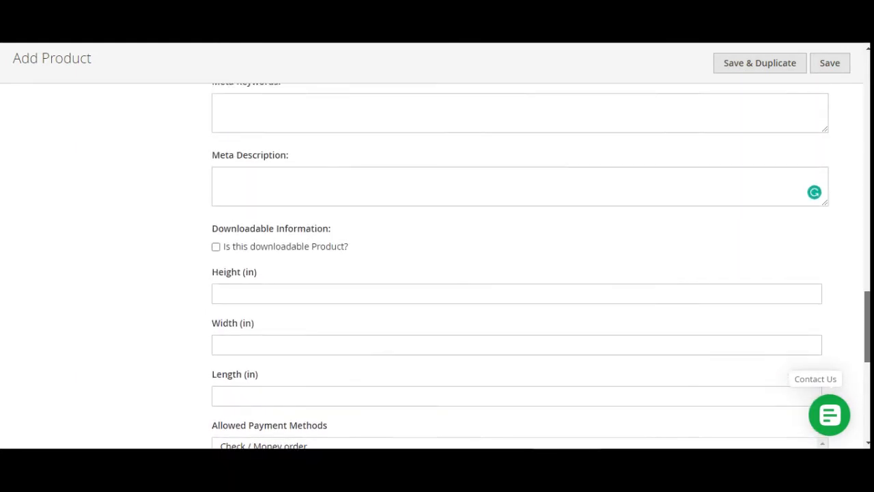
pyautogui.click(216, 250)
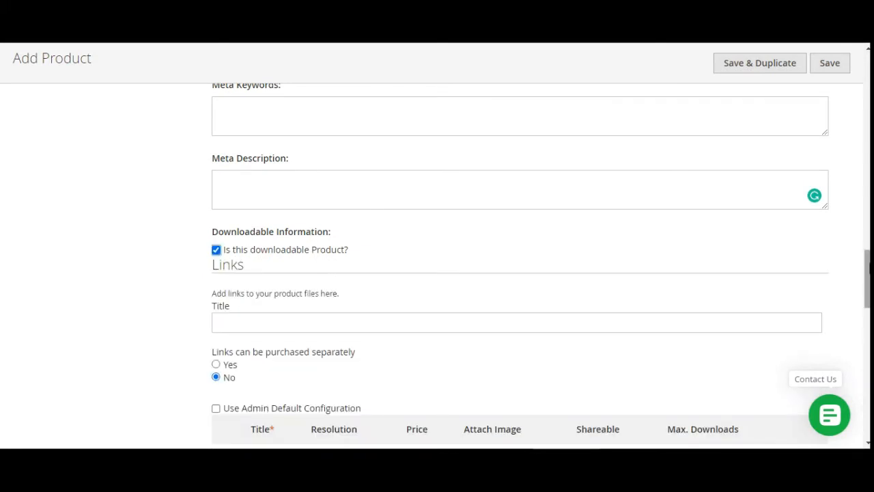
# Enter "test" as the Links title and keep separate purchase of links set to No after trying Yes
pyautogui.scroll(-1, 340, 261)
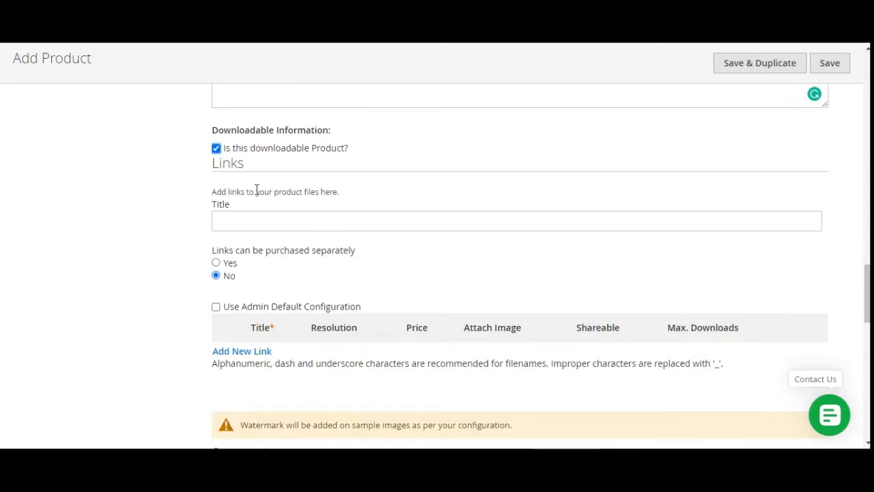
pyautogui.click(245, 224)
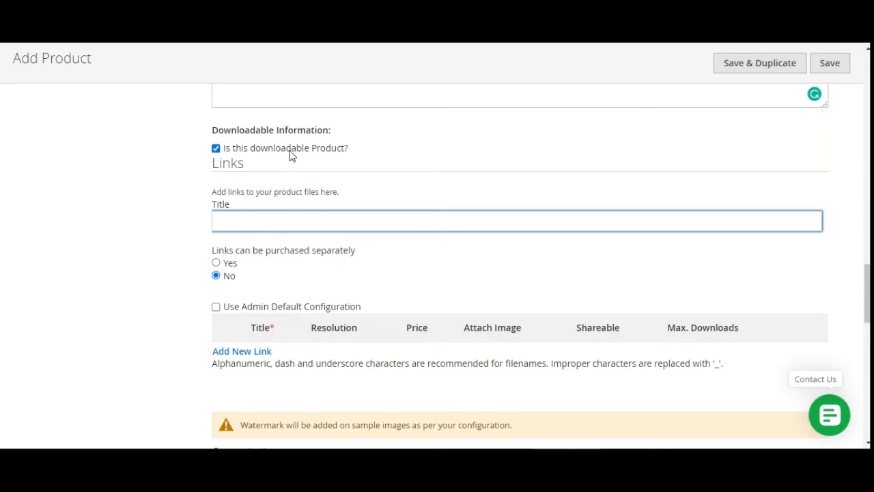
pyautogui.click(260, 224)
pyautogui.scroll(-1, 273, 253)
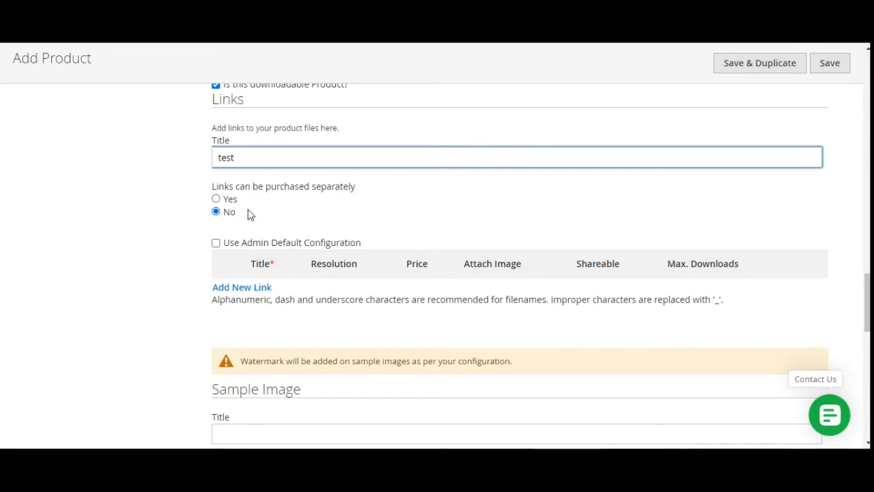
pyautogui.click(215, 199)
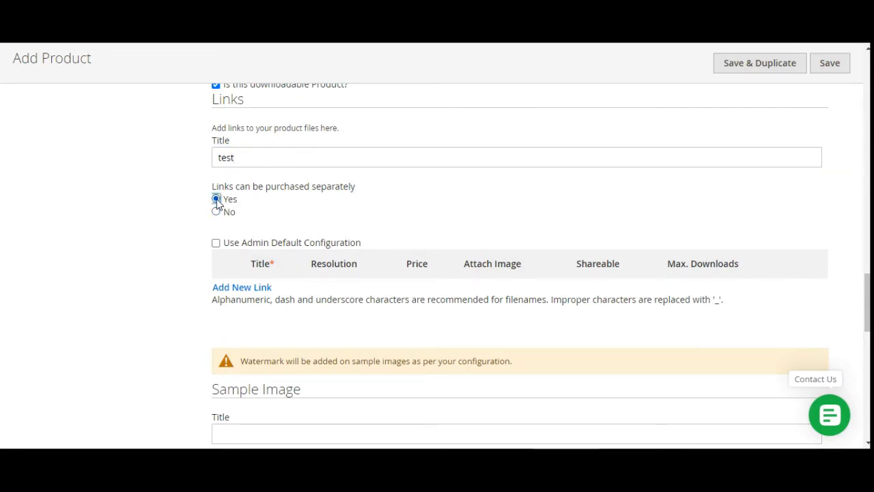
pyautogui.click(216, 211)
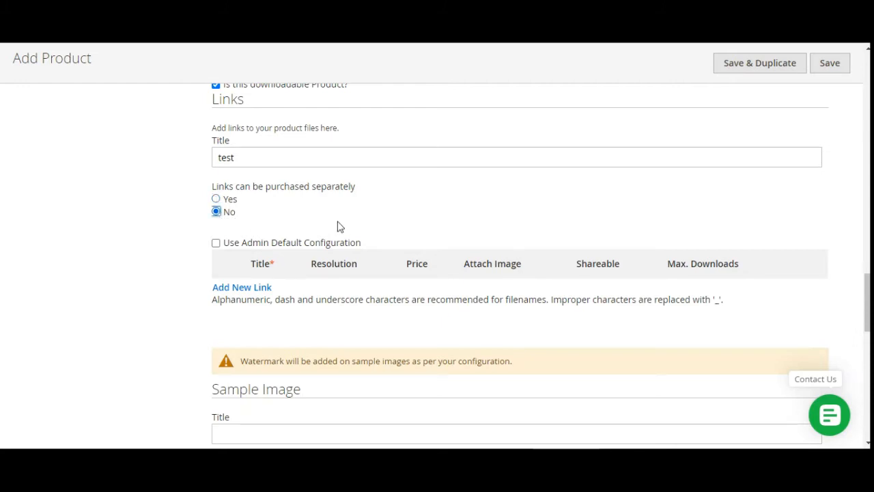
# Enable the admin default configuration for the product links and open the image upload file chooser without picking a file
pyautogui.scroll(-1, 300, 226)
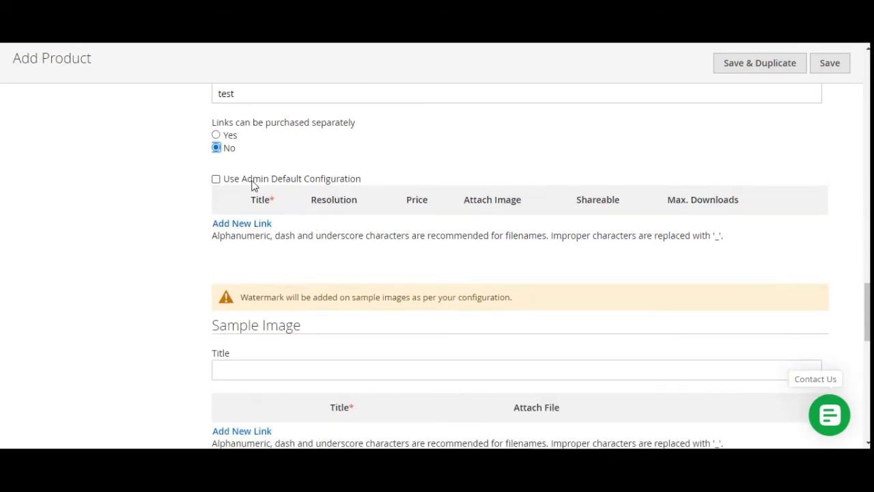
pyautogui.moveTo(230, 182); pyautogui.dragTo(362, 180)
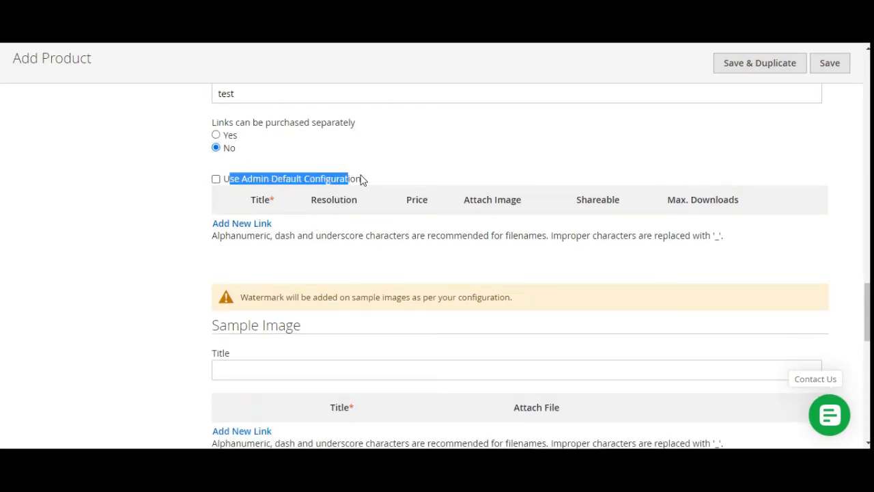
pyautogui.click(218, 181)
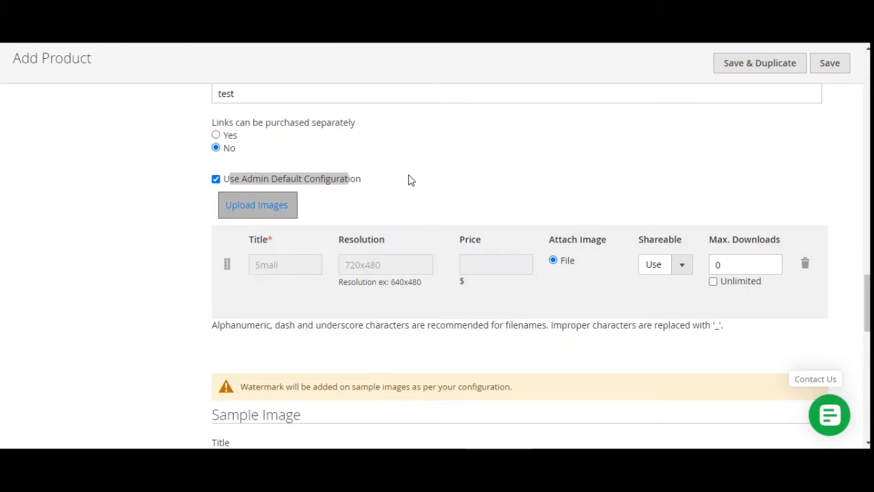
pyautogui.click(364, 177)
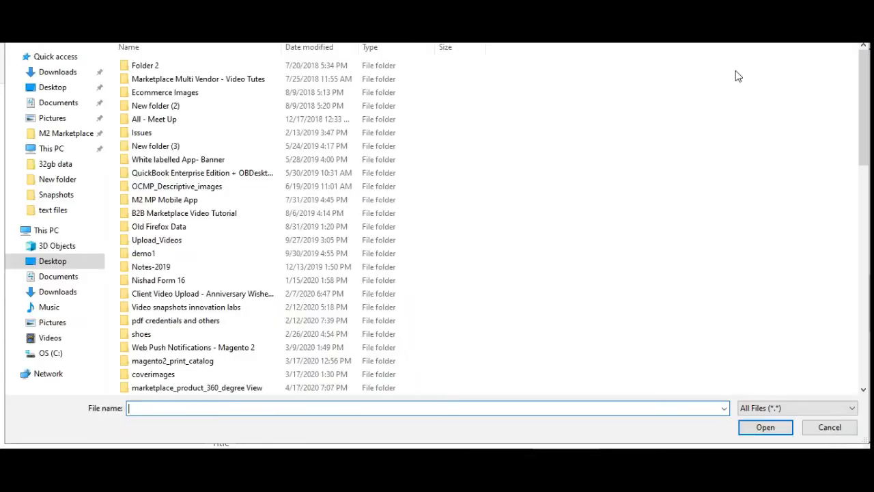
pyautogui.press('Escape')
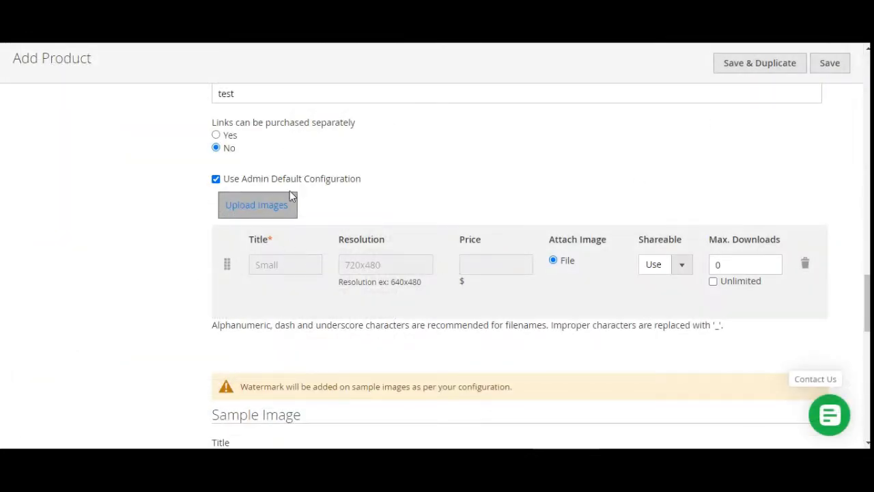
# Set the Small link's Shareable option to Yes and its maximum downloads to 8, leaving Unlimited off
pyautogui.click(682, 265)
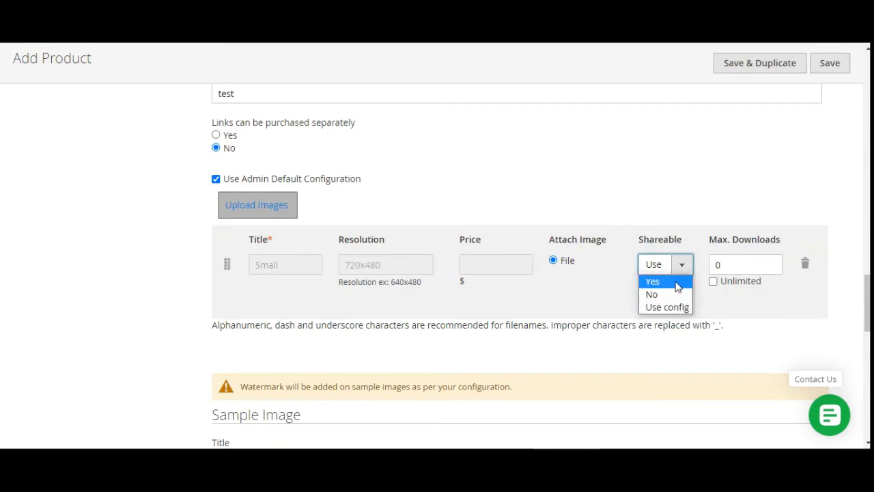
pyautogui.click(734, 312)
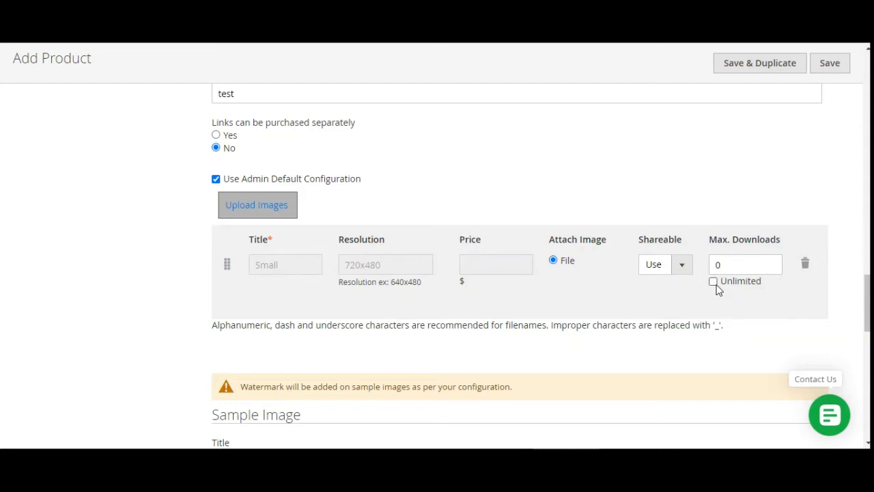
pyautogui.doubleClick(728, 264)
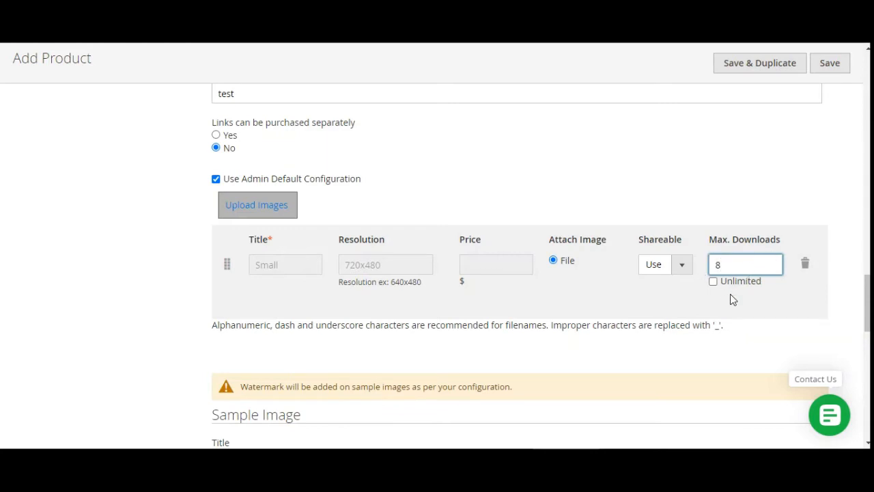
pyautogui.click(712, 280)
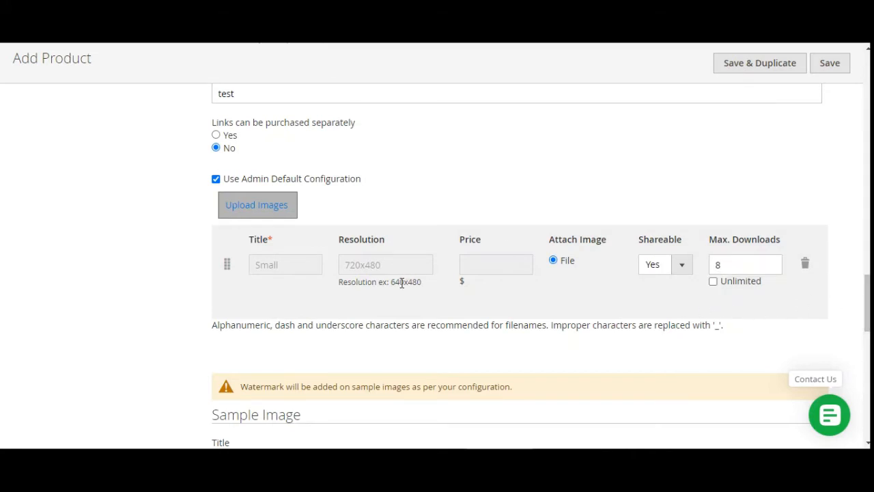
# Enter "test" as the Sample Image title and add a new sample link titled "test"
pyautogui.moveTo(867, 296); pyautogui.dragTo(867, 328)
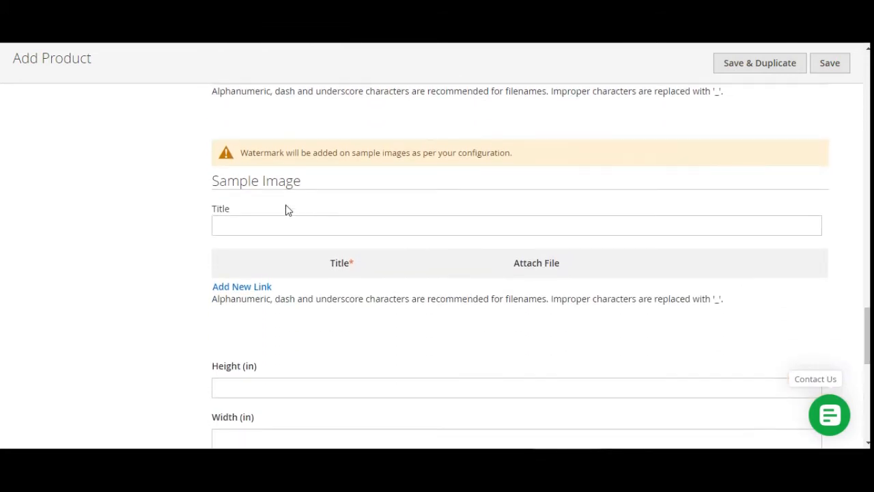
pyautogui.moveTo(232, 181); pyautogui.dragTo(288, 182)
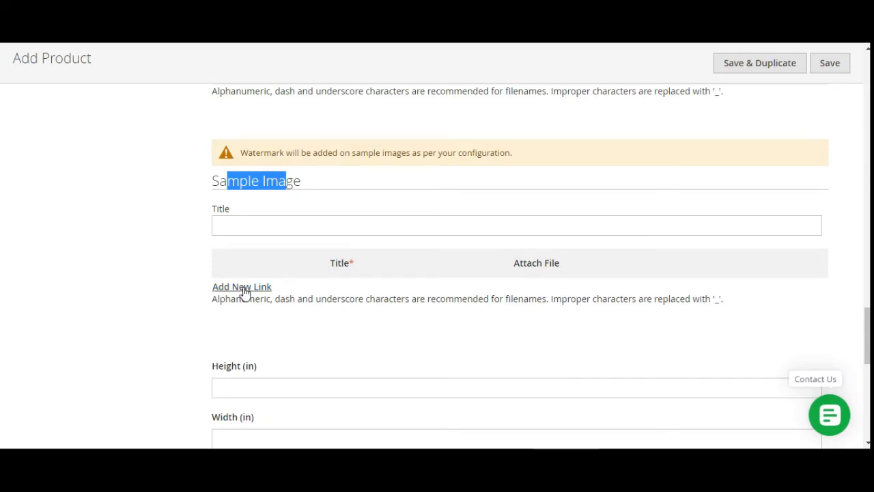
pyautogui.click(247, 224)
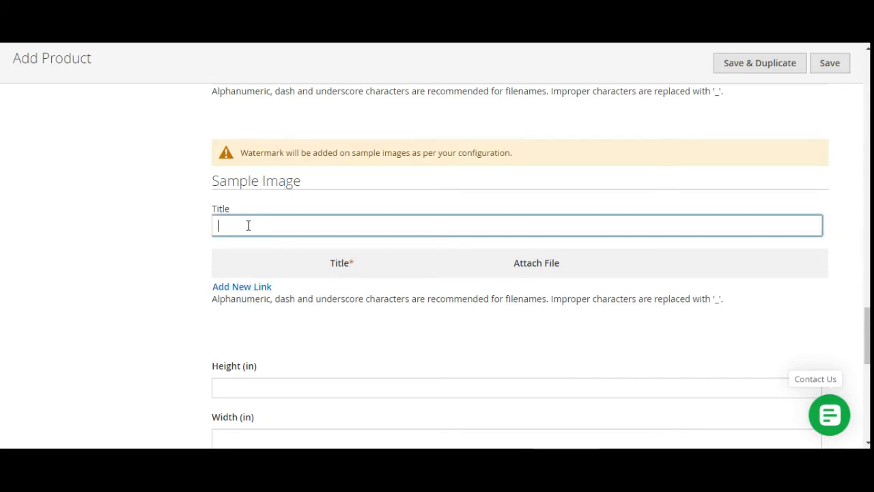
pyautogui.hotkey('alt', 'Tab')
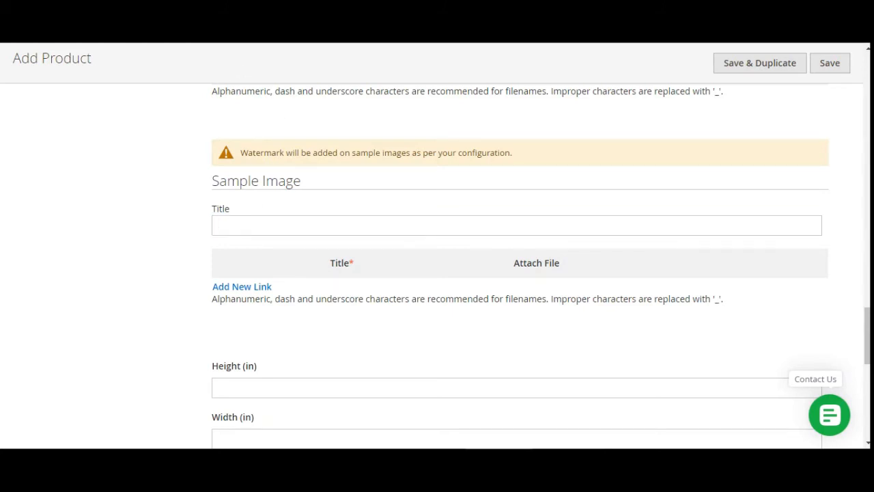
pyautogui.click(272, 224)
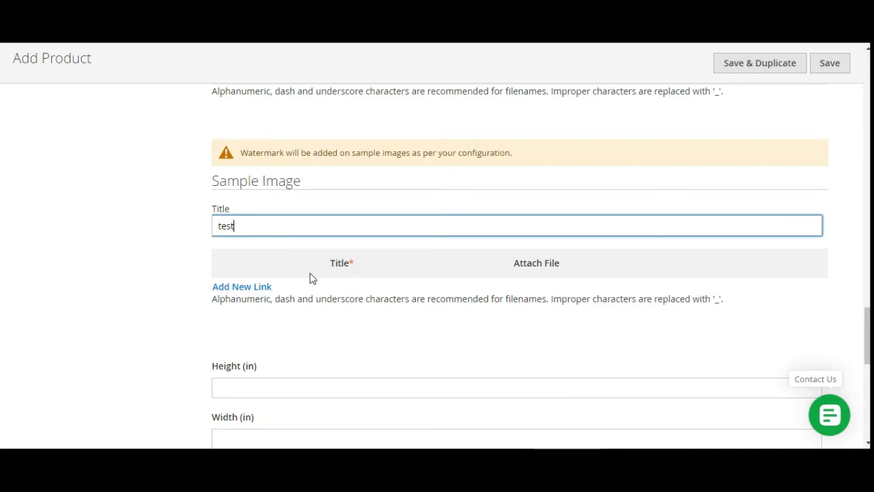
pyautogui.click(253, 292)
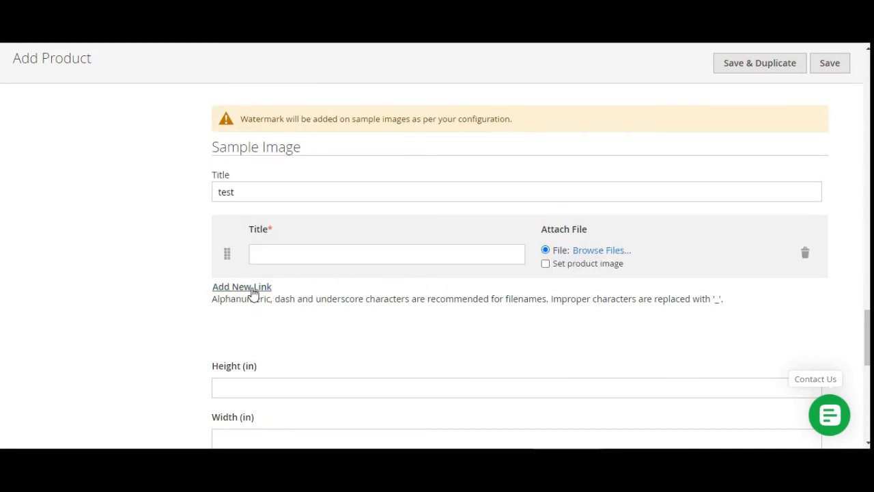
pyautogui.click(303, 251)
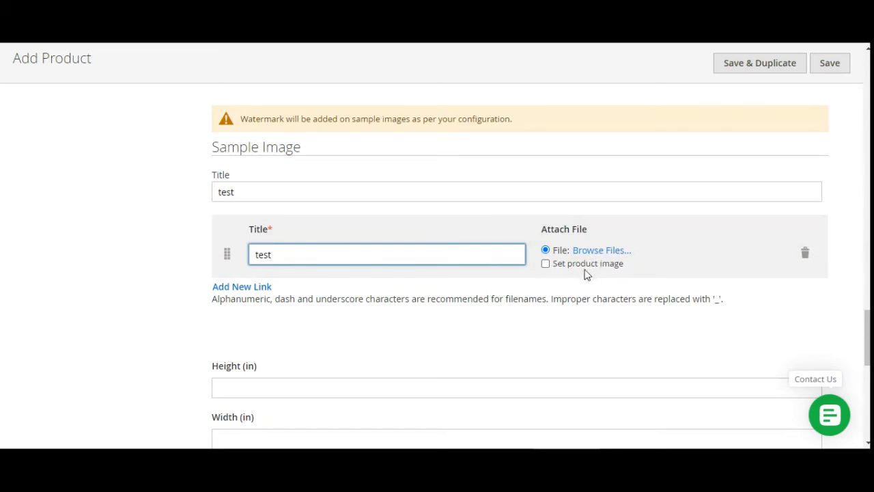
# Attach logo.png to the "test" sample link and enable Set product image for it
pyautogui.click(545, 266)
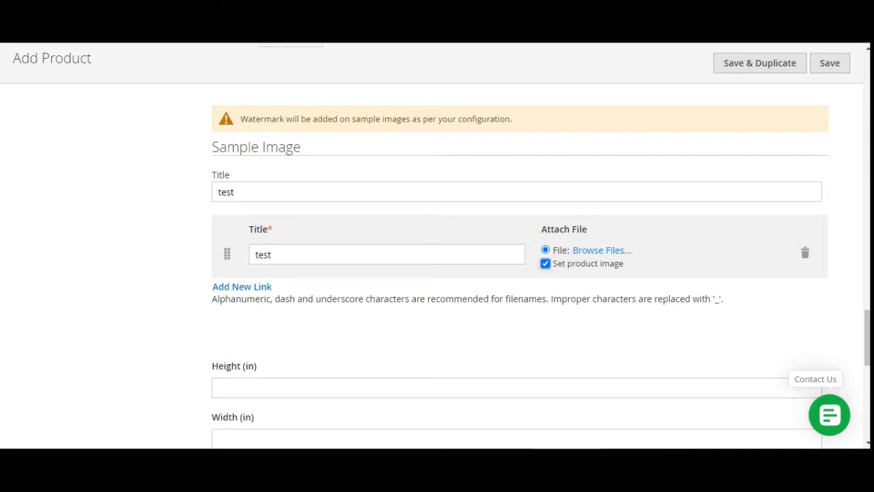
pyautogui.click(607, 253)
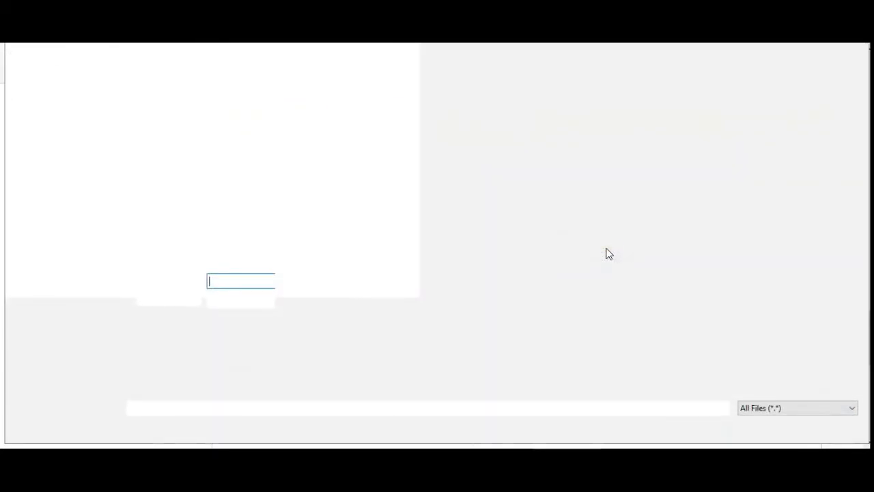
pyautogui.scroll(-8, 847, 326)
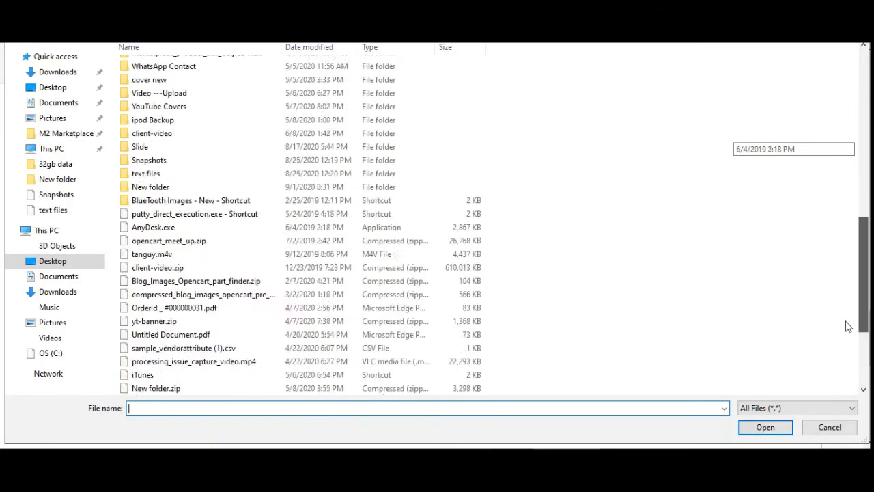
pyautogui.scroll(-7, 846, 327)
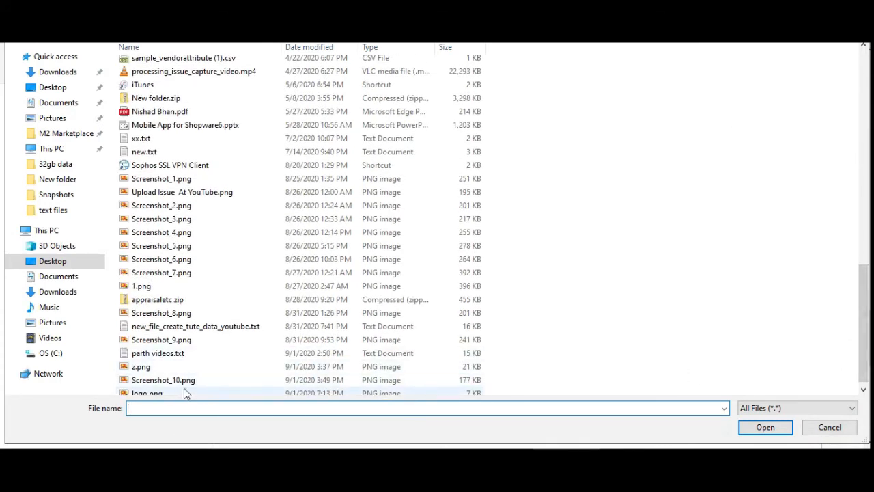
pyautogui.click(183, 391)
pyautogui.click(765, 427)
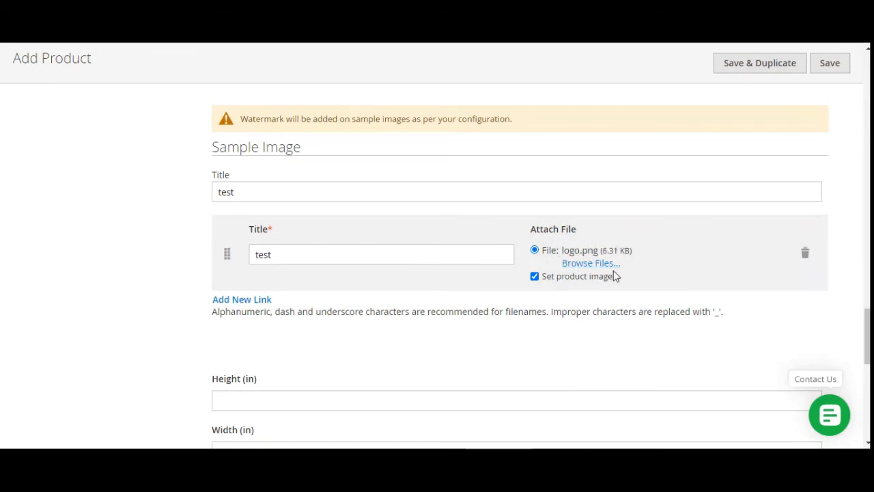
pyautogui.click(534, 276)
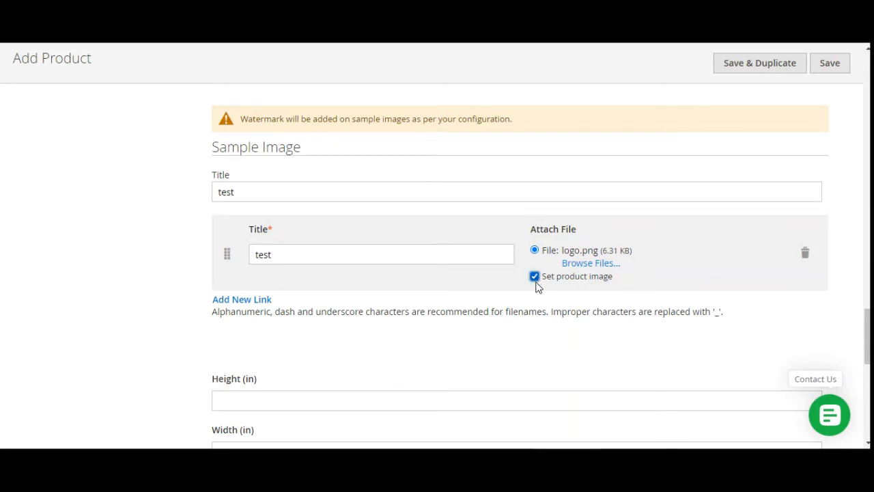
# Add two more blank sample link rows below the "test" sample
pyautogui.click(327, 331)
pyautogui.click(250, 303)
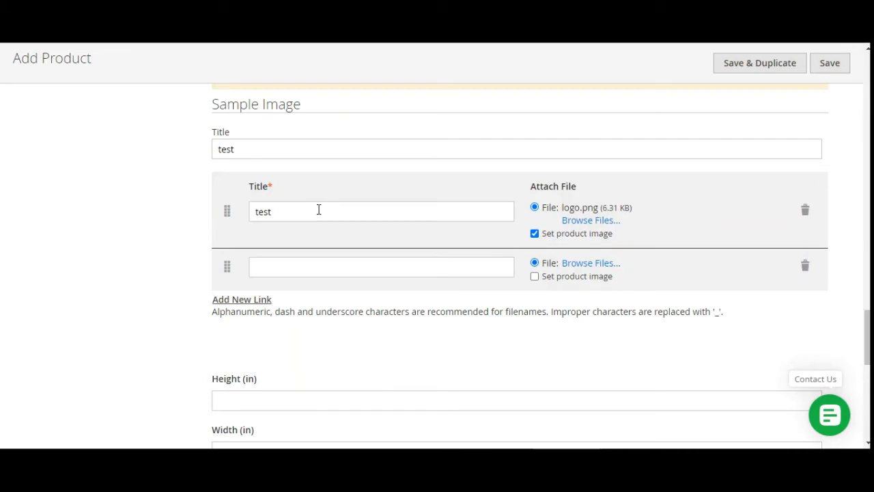
pyautogui.click(318, 269)
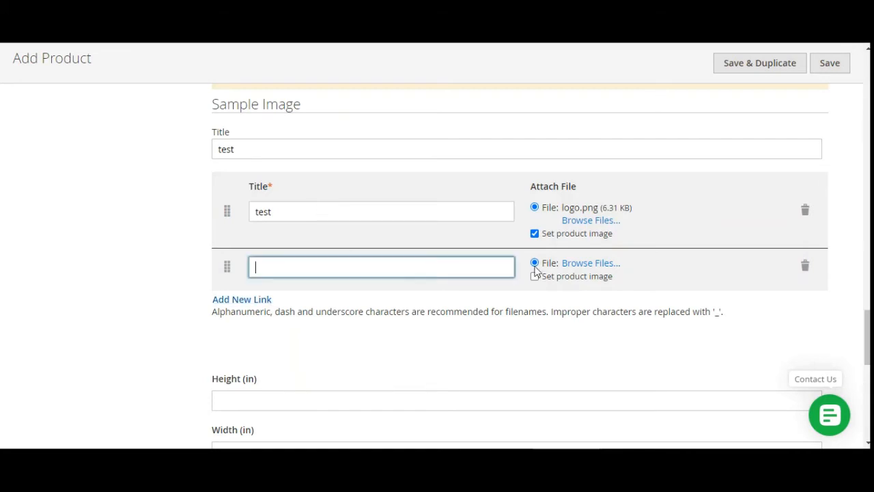
pyautogui.click(246, 304)
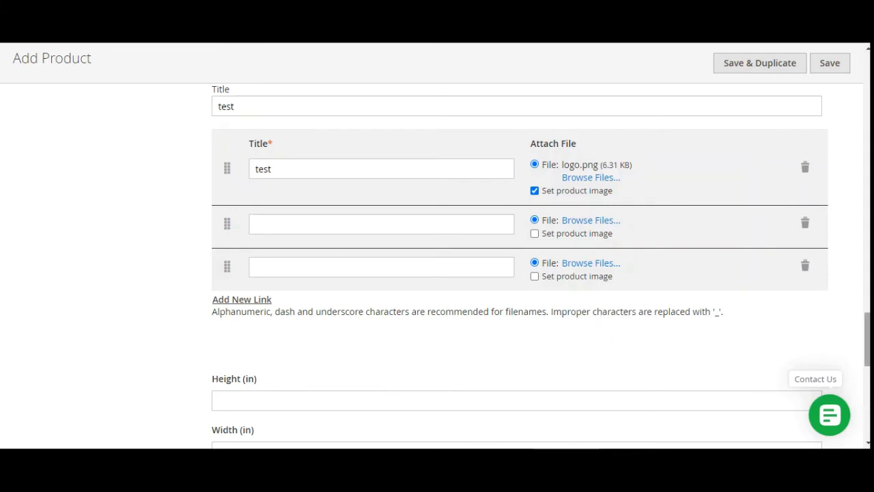
# Select PayPal Billing Agreement under the first Allowed Payment Methods and set the Allowed Payment Type below it to Allow Specific
pyautogui.moveTo(867, 339); pyautogui.dragTo(867, 377)
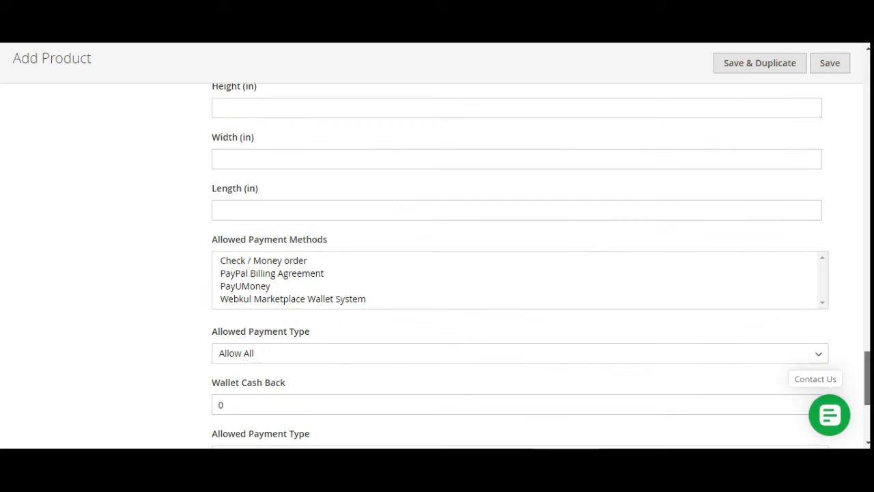
pyautogui.click(268, 265)
pyautogui.click(268, 273)
pyautogui.moveTo(867, 379); pyautogui.dragTo(867, 393)
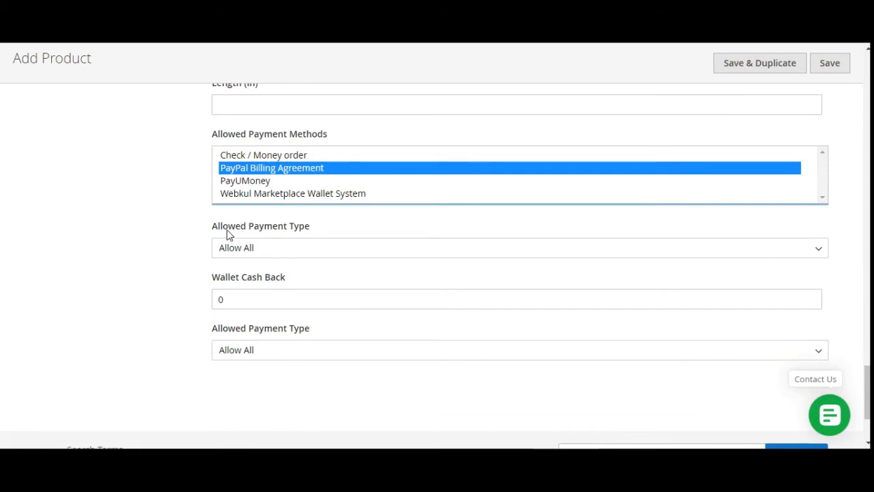
pyautogui.moveTo(223, 227); pyautogui.dragTo(299, 227)
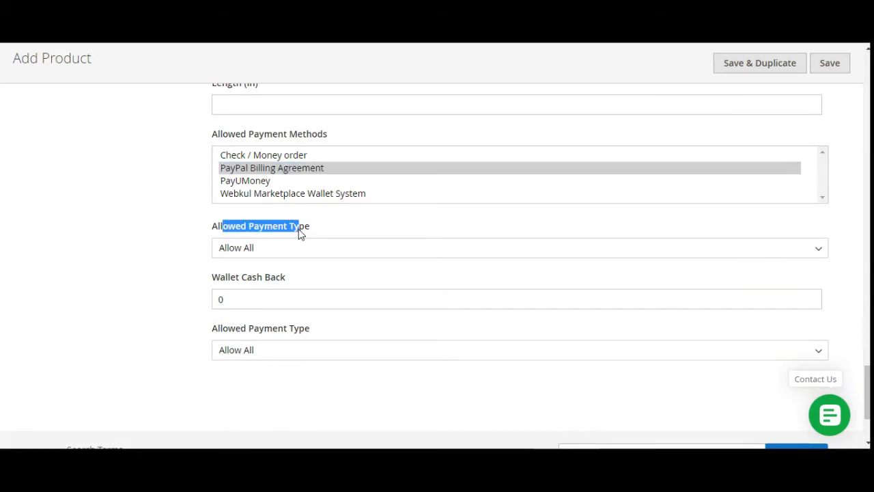
pyautogui.click(271, 256)
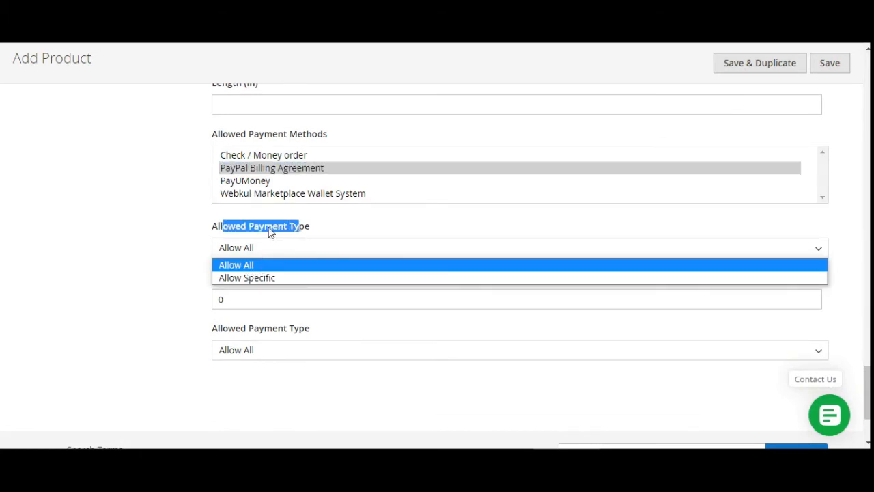
pyautogui.click(275, 280)
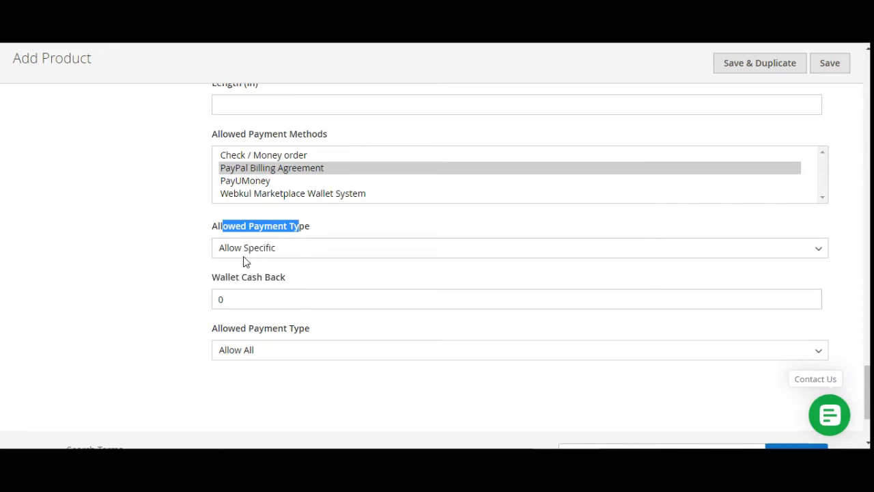
# Set the Allowed Payment Type below Wallet Cash Back to Allow Specific and select PayUMoney as its allowed payment method
pyautogui.moveTo(220, 329); pyautogui.dragTo(305, 338)
pyautogui.click(275, 350)
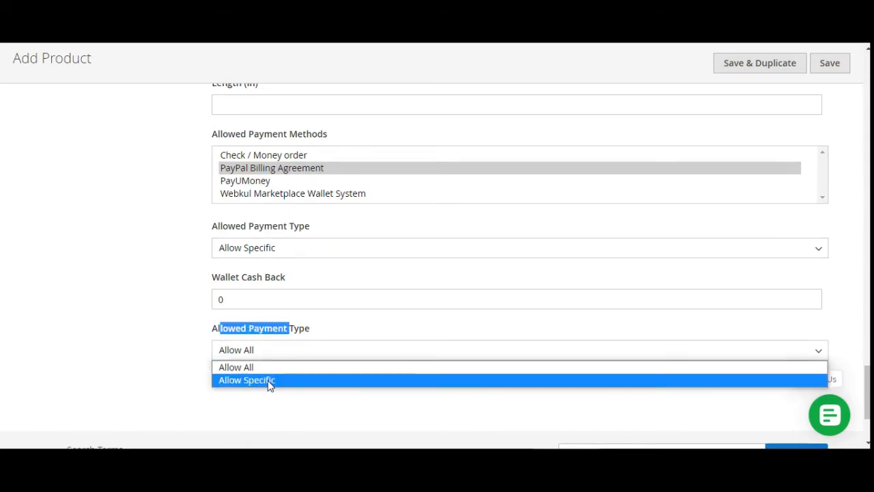
pyautogui.click(269, 383)
pyautogui.scroll(-3, 279, 372)
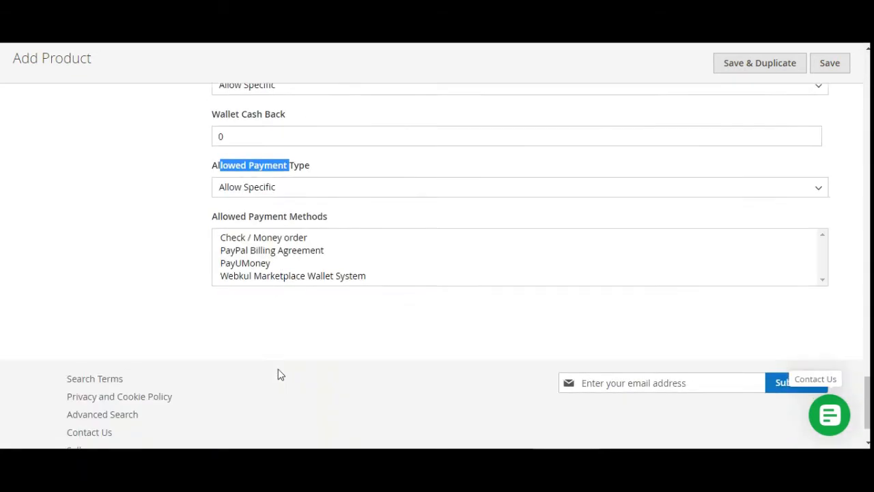
pyautogui.click(266, 234)
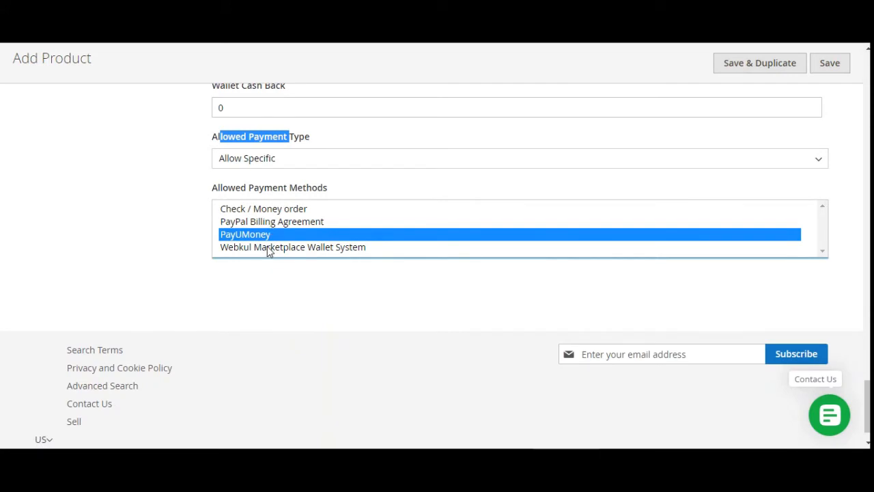
pyautogui.scroll(4, 269, 251)
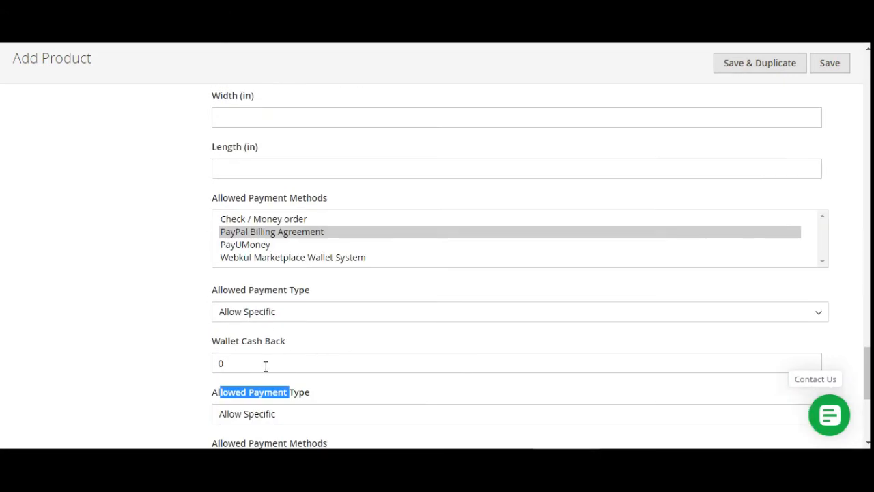
pyautogui.scroll(2, 409, 287)
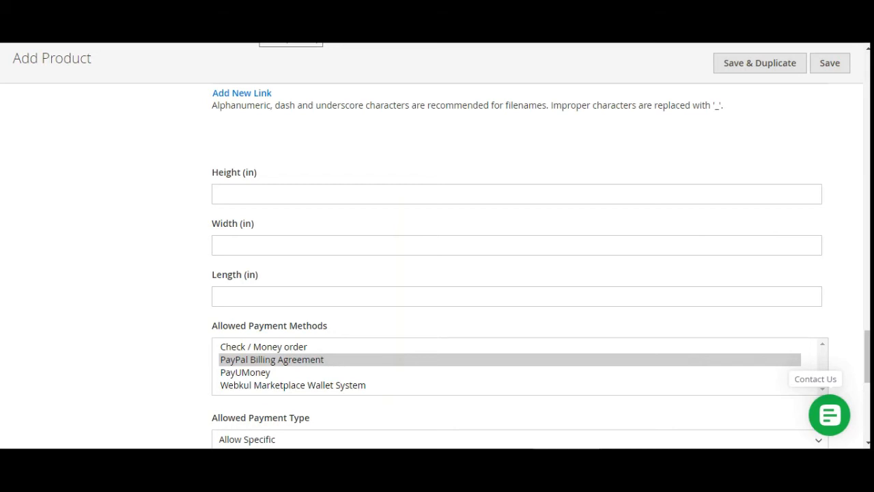
# Leave the new product form unsaved and open the seller's My Products List
pyautogui.moveTo(866, 356); pyautogui.dragTo(865, 78)
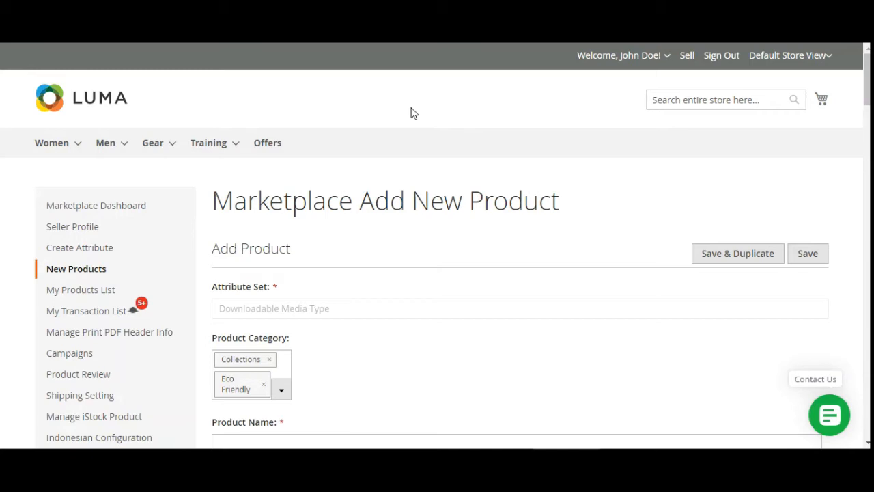
pyautogui.click(103, 294)
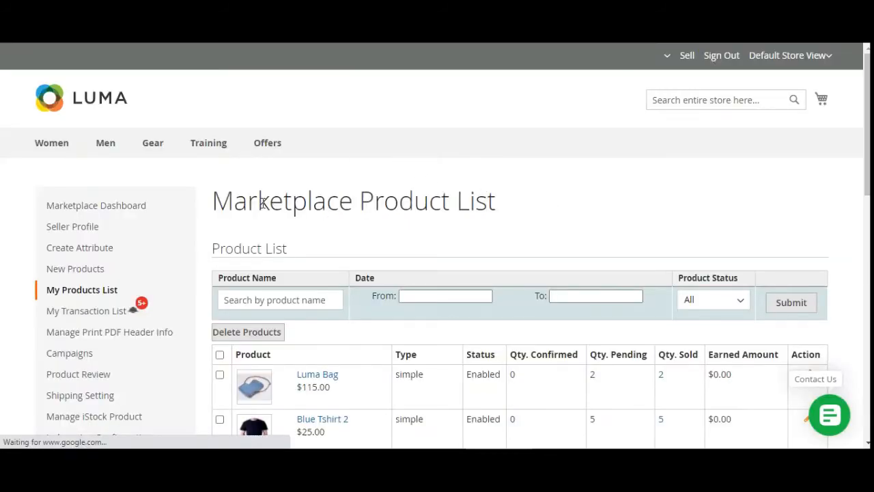
pyautogui.moveTo(258, 205); pyautogui.dragTo(766, 186)
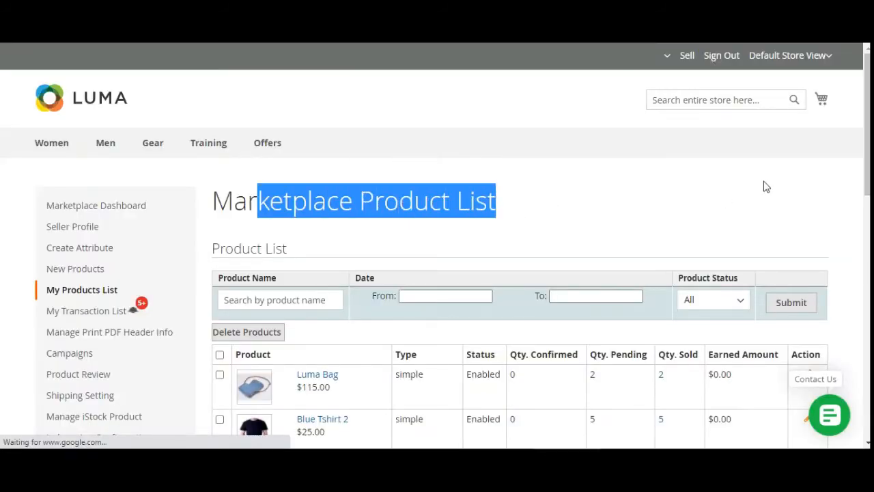
pyautogui.moveTo(867, 167); pyautogui.dragTo(867, 191)
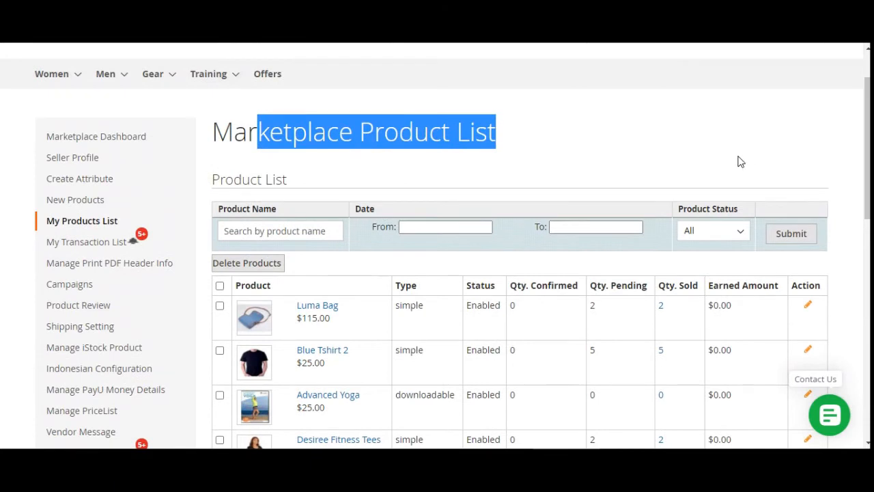
# Filter the seller's product list by the product name Advanced Yoga and check the matching product's type and status
pyautogui.rightClick(282, 234)
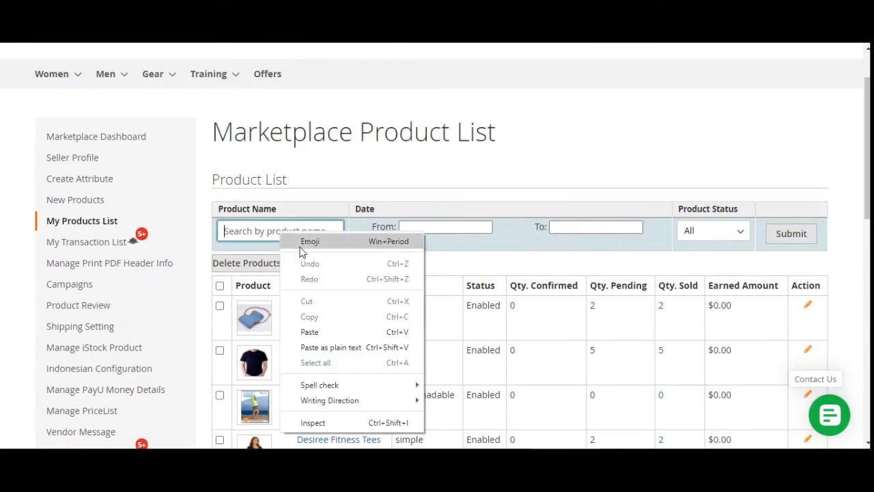
pyautogui.click(356, 332)
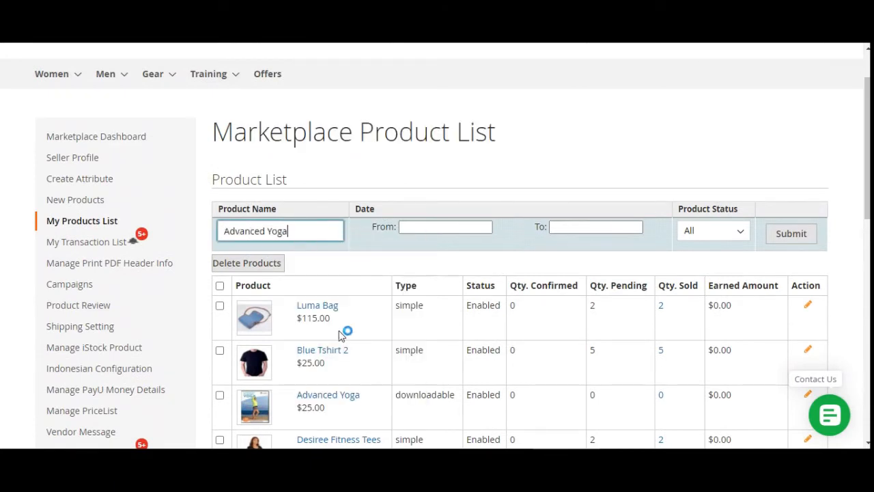
pyautogui.click(792, 236)
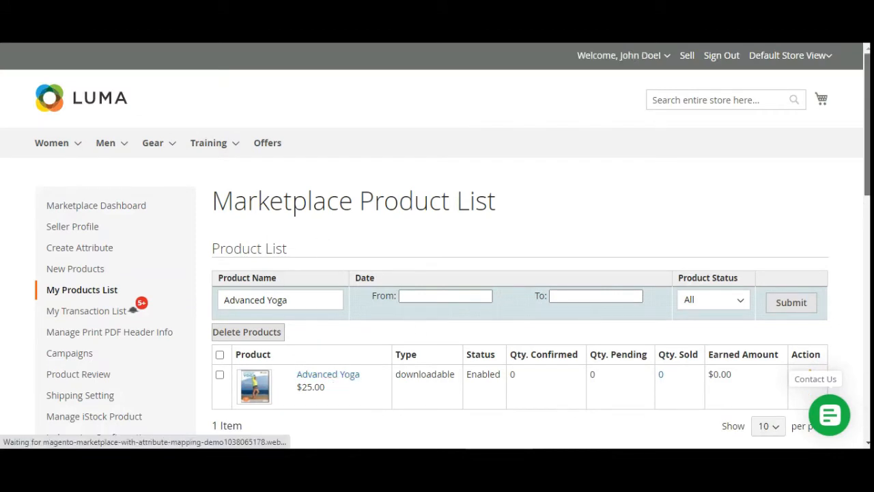
pyautogui.scroll(-2, 413, 318)
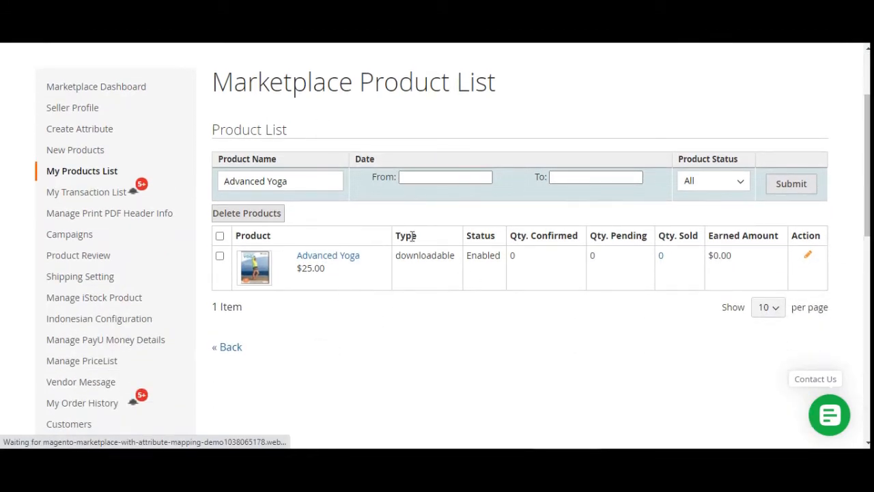
pyautogui.moveTo(401, 255); pyautogui.dragTo(500, 256)
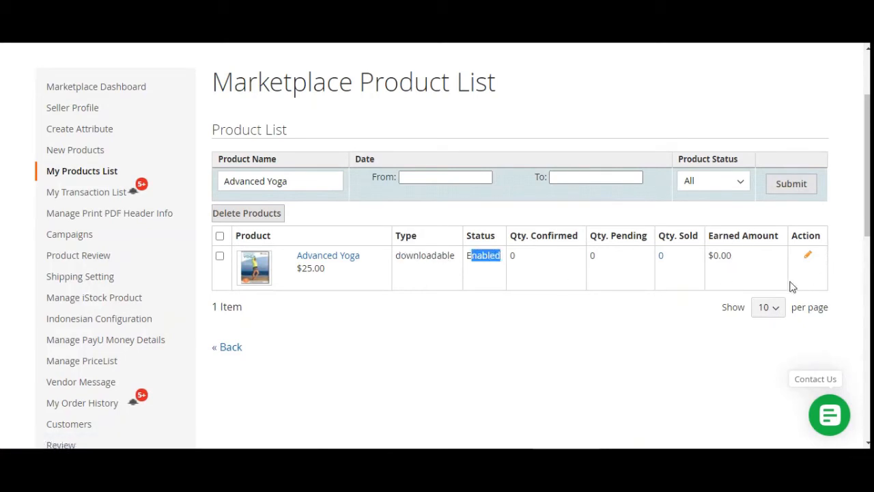
# Open the Advanced Yoga product for editing and confirm the edit request
pyautogui.click(809, 258)
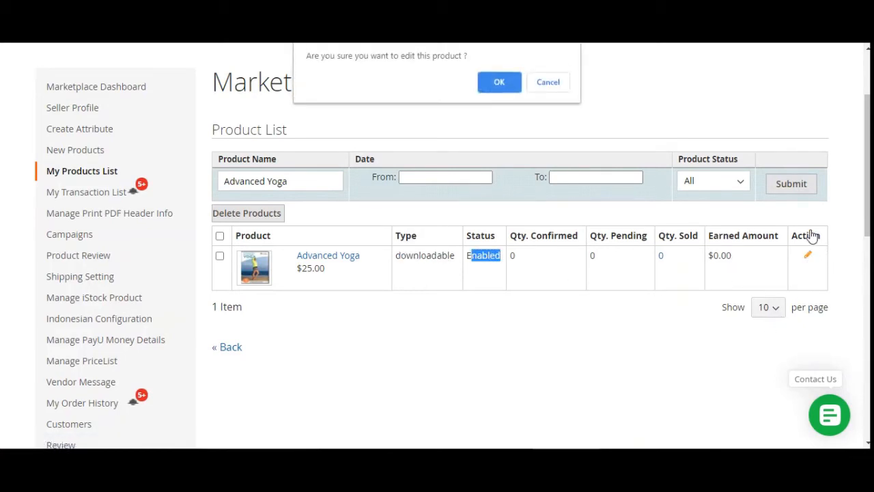
pyautogui.click(501, 80)
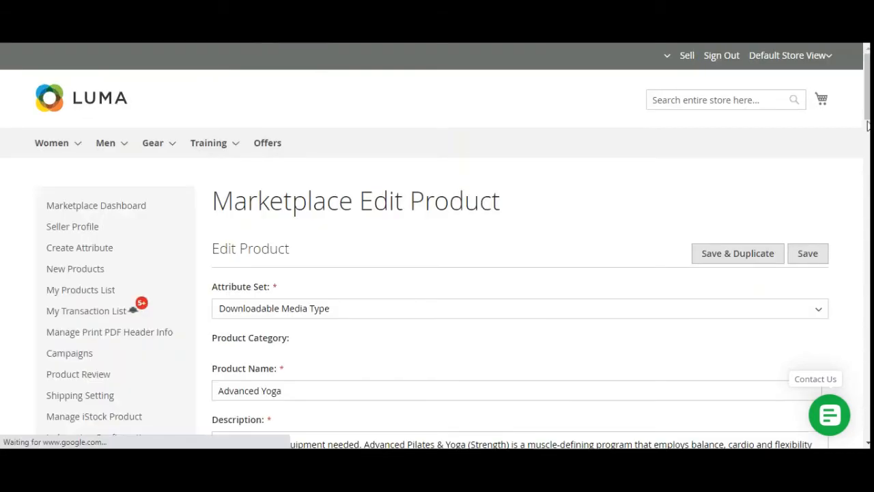
pyautogui.scroll(-2, 867, 125)
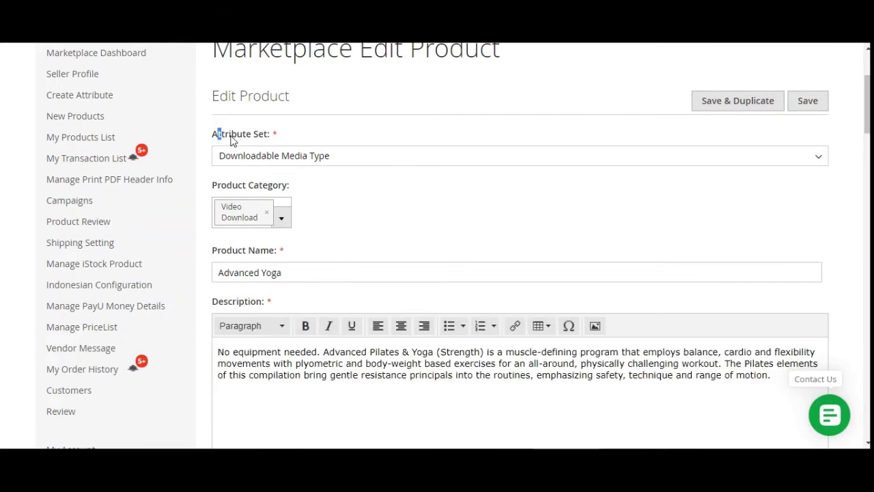
# Examine the choices offered for the product's Attribute Set and Product Category without changing either
pyautogui.moveTo(232, 140); pyautogui.dragTo(263, 143)
pyautogui.click(328, 170)
pyautogui.click(416, 157)
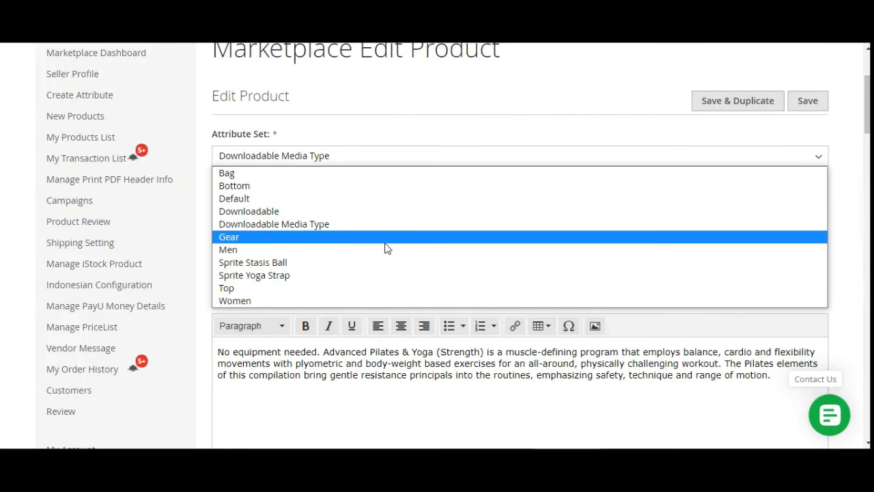
pyautogui.click(413, 117)
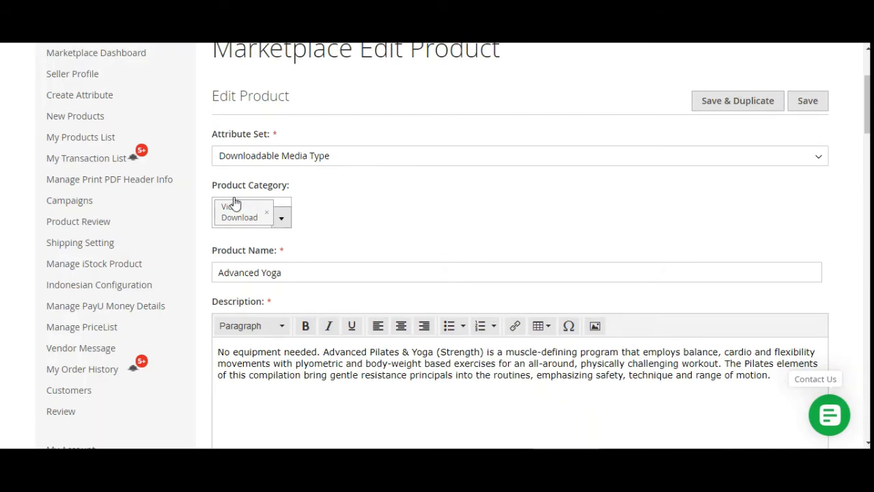
pyautogui.click(285, 224)
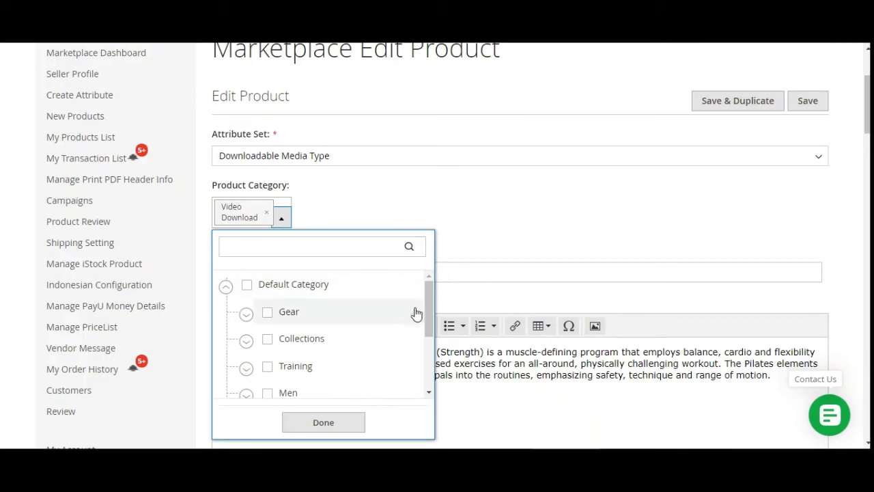
pyautogui.scroll(-3, 414, 312)
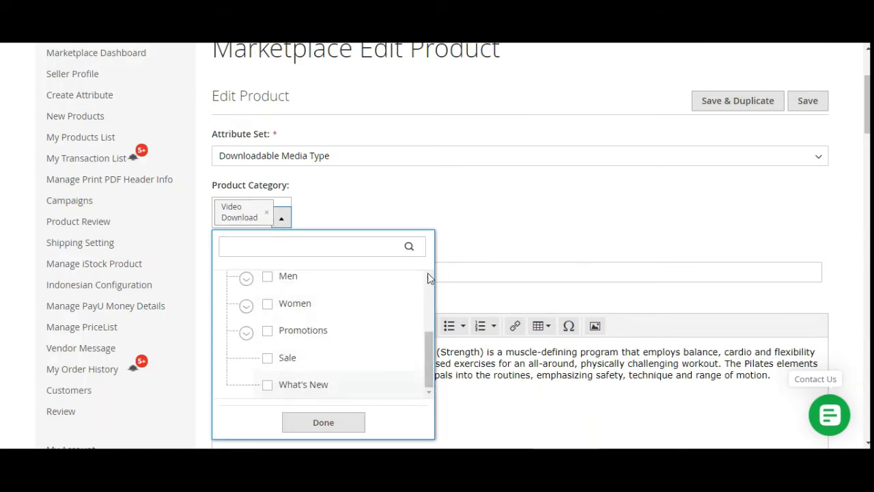
pyautogui.click(493, 217)
# Examine the product's name, descriptions, status, SKU, pricing, stock, visibility, tax, weight and meta fields
pyautogui.scroll(-2, 269, 221)
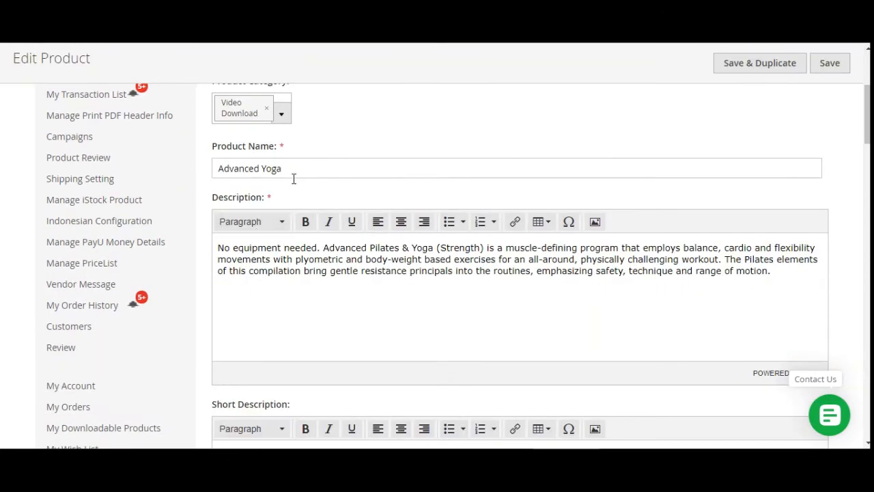
pyautogui.scroll(-6, 308, 266)
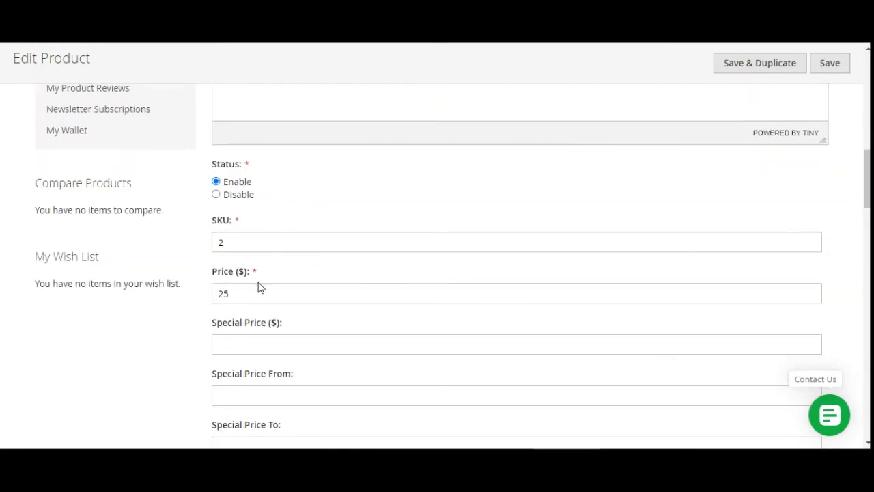
pyautogui.scroll(-2, 300, 258)
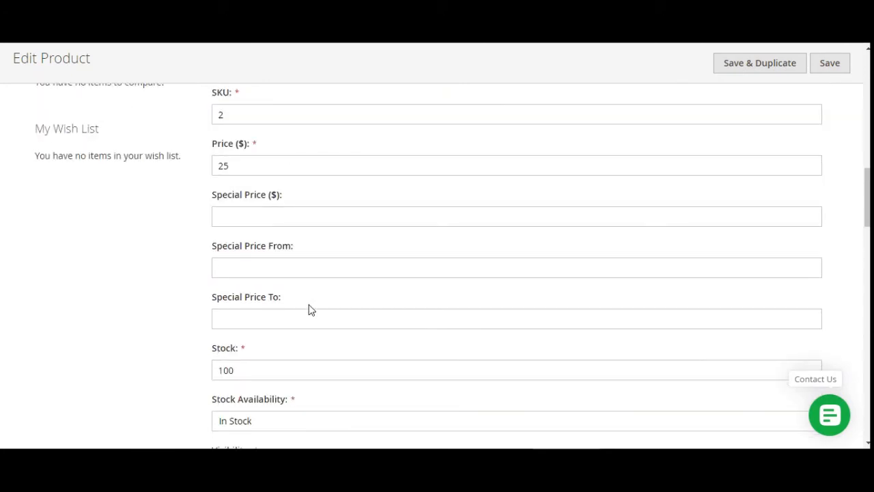
pyautogui.scroll(-2, 308, 310)
pyautogui.scroll(-2, 308, 276)
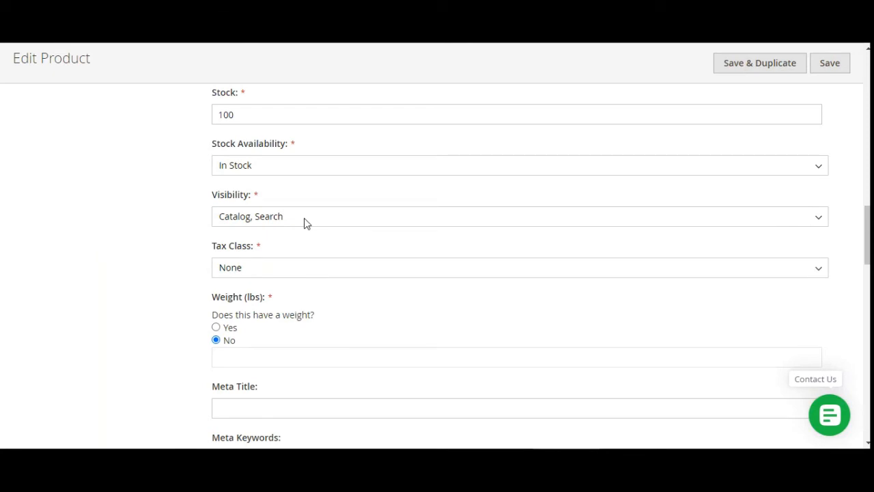
pyautogui.scroll(-3, 273, 330)
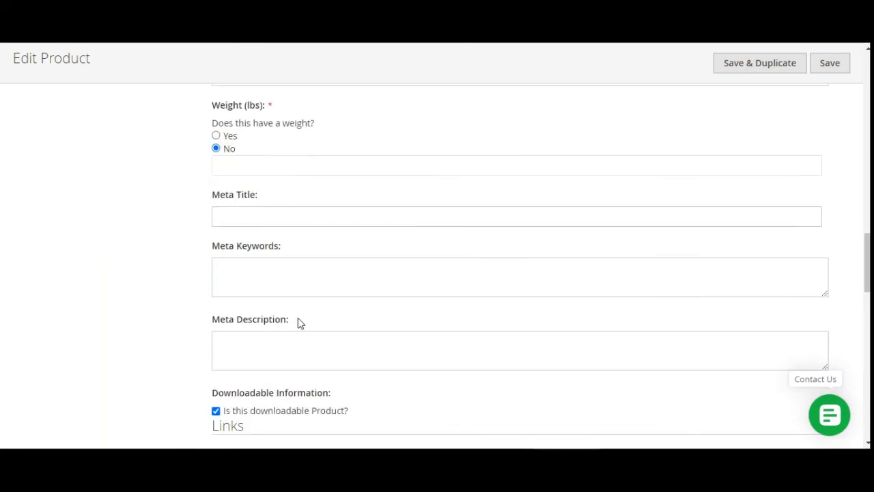
pyautogui.scroll(-2, 297, 321)
# Examine the Downloadable Information section, including the downloadable product option, links title and separate purchase setting
pyautogui.moveTo(237, 267); pyautogui.dragTo(311, 269)
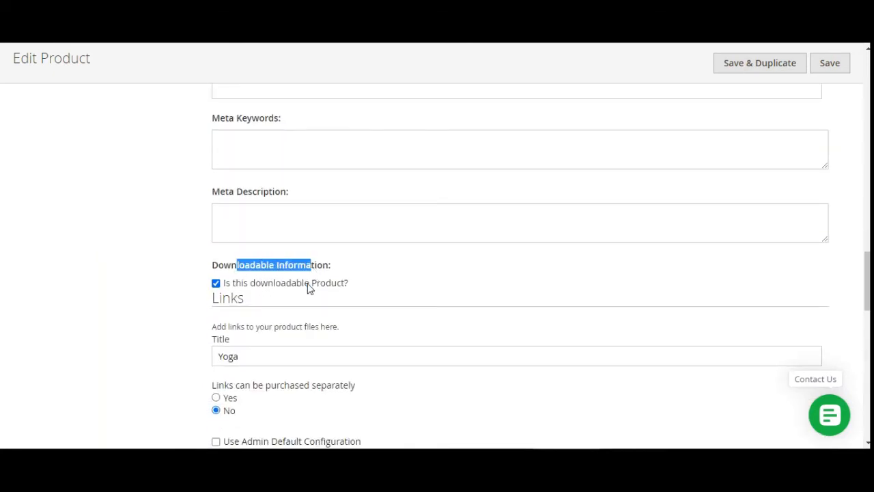
pyautogui.scroll(-2, 322, 316)
pyautogui.moveTo(244, 164); pyautogui.dragTo(351, 161)
pyautogui.click(235, 157)
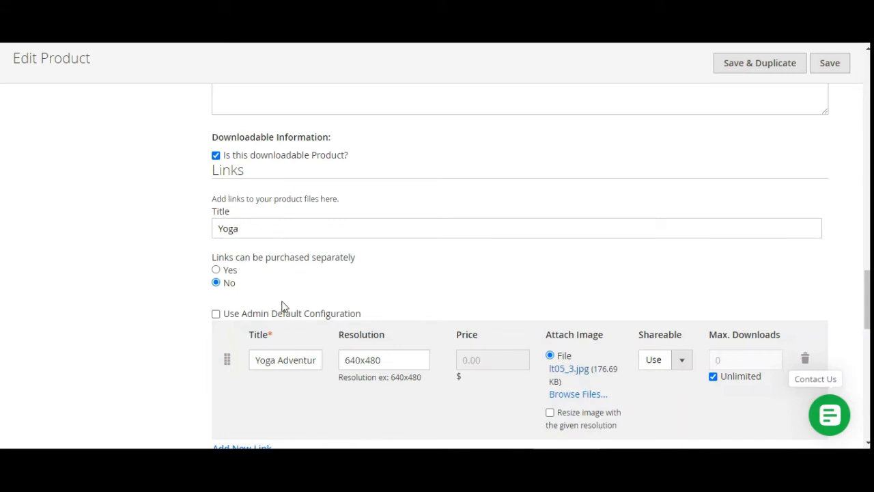
pyautogui.scroll(-2, 286, 290)
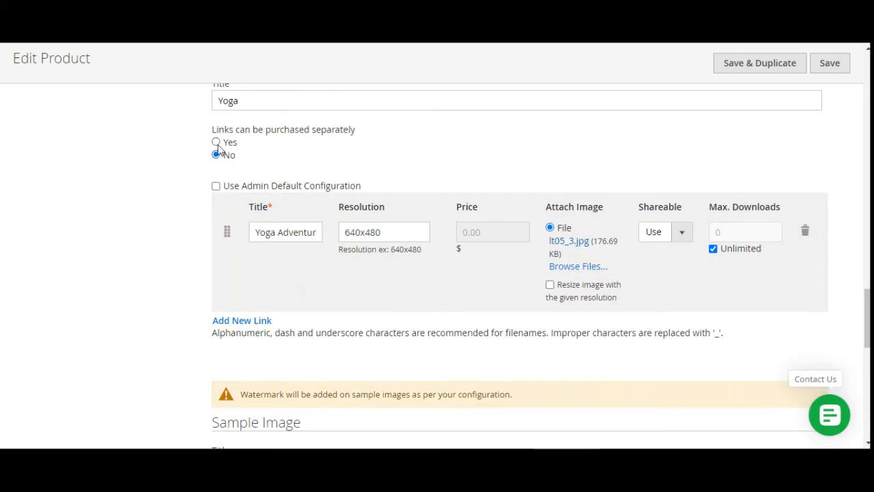
# Inspect the downloadable link row's title, resolution and Shareable setting without changing them
pyautogui.click(310, 236)
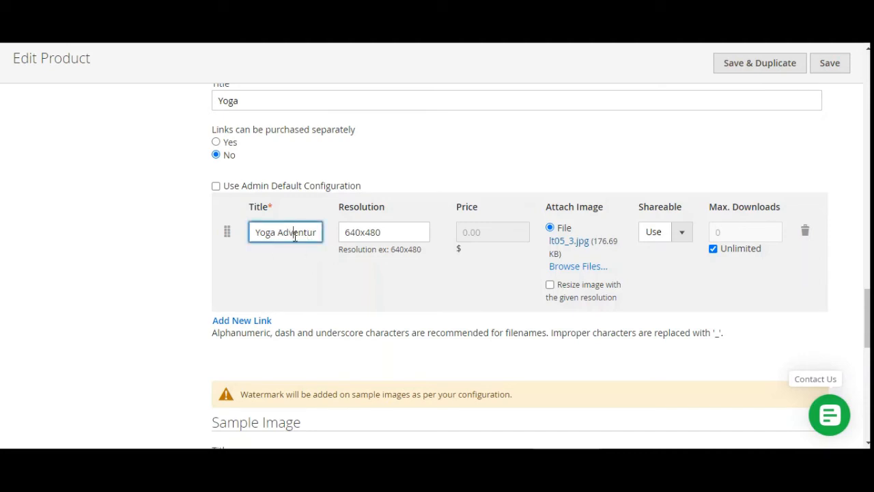
pyautogui.moveTo(295, 236); pyautogui.dragTo(323, 237)
pyautogui.click(304, 280)
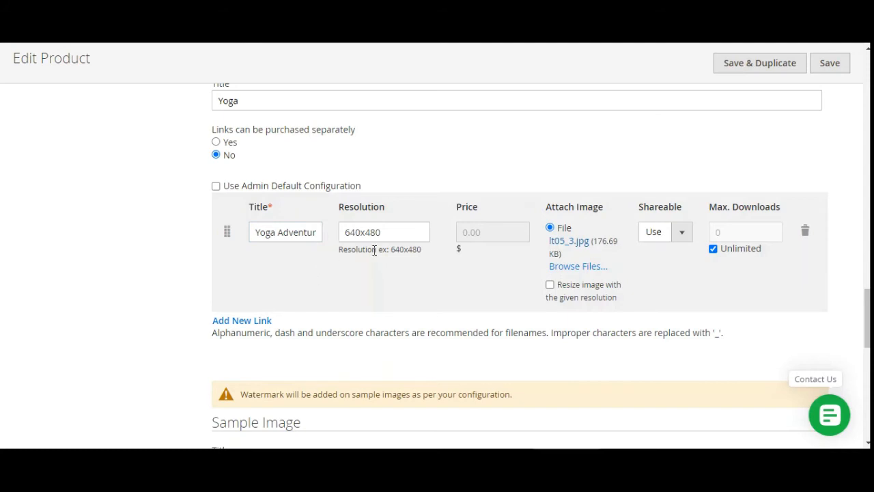
pyautogui.doubleClick(389, 233)
pyautogui.click(458, 299)
pyautogui.click(683, 234)
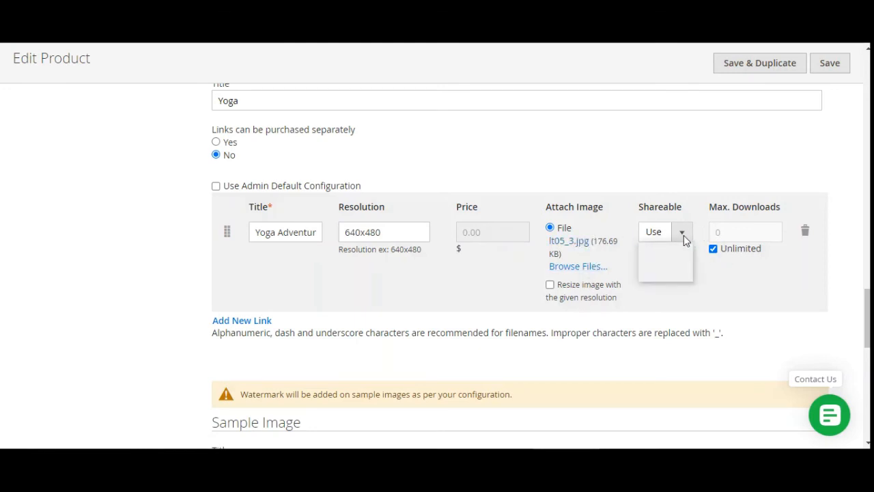
pyautogui.click(683, 234)
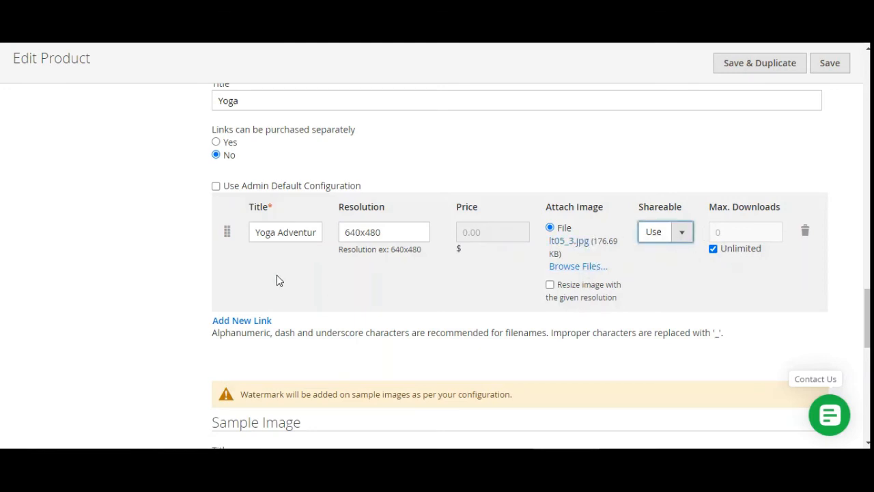
# Examine the Sample Image section's title and the title and attached file of its sample row
pyautogui.scroll(-2, 262, 295)
pyautogui.scroll(-1, 266, 263)
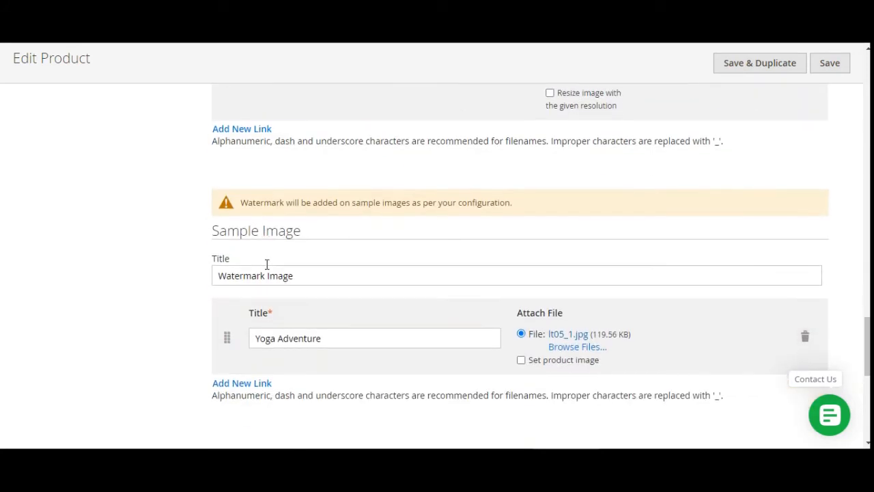
pyautogui.scroll(-2, 276, 275)
pyautogui.moveTo(225, 148); pyautogui.dragTo(284, 150)
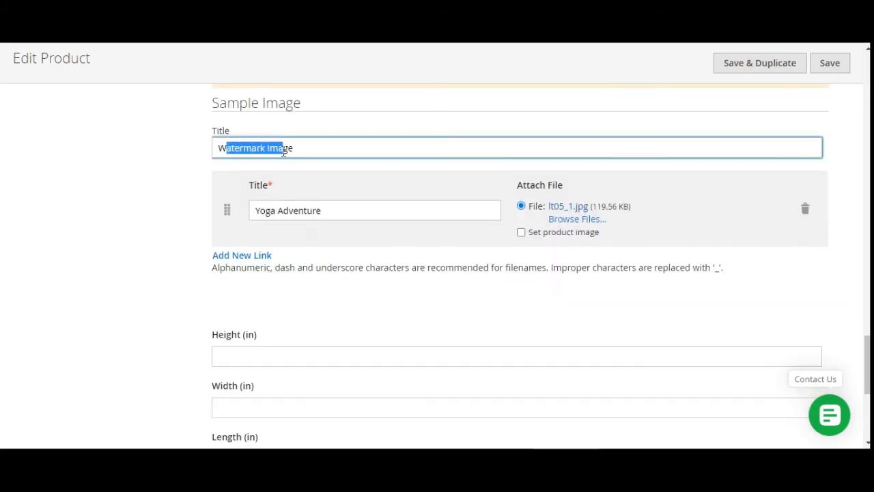
pyautogui.click(355, 210)
pyautogui.click(657, 217)
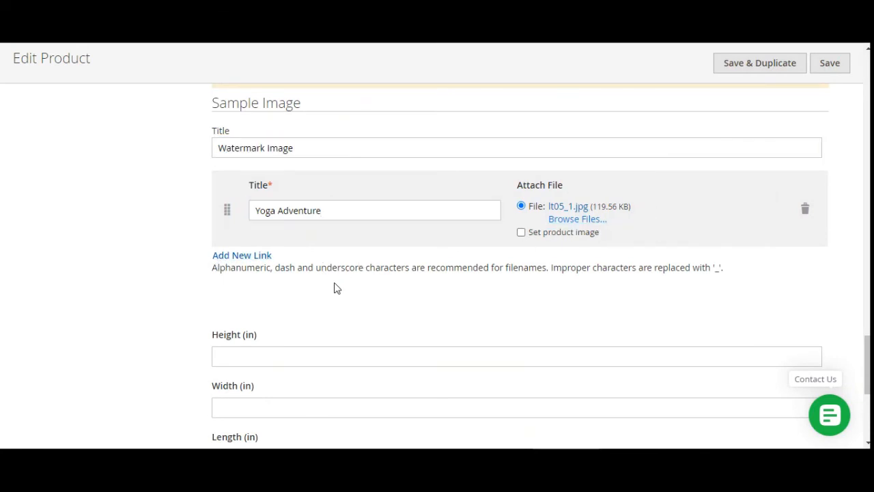
# Check the product's height, width and length fields and its Allowed Payment Type setting
pyautogui.scroll(-4, 334, 288)
pyautogui.scroll(2, 333, 294)
pyautogui.scroll(-2, 334, 294)
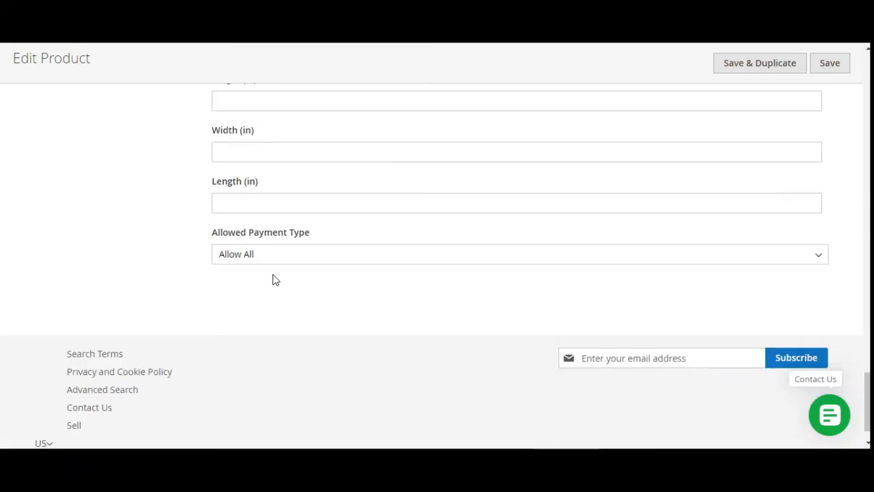
pyautogui.moveTo(236, 233); pyautogui.dragTo(342, 233)
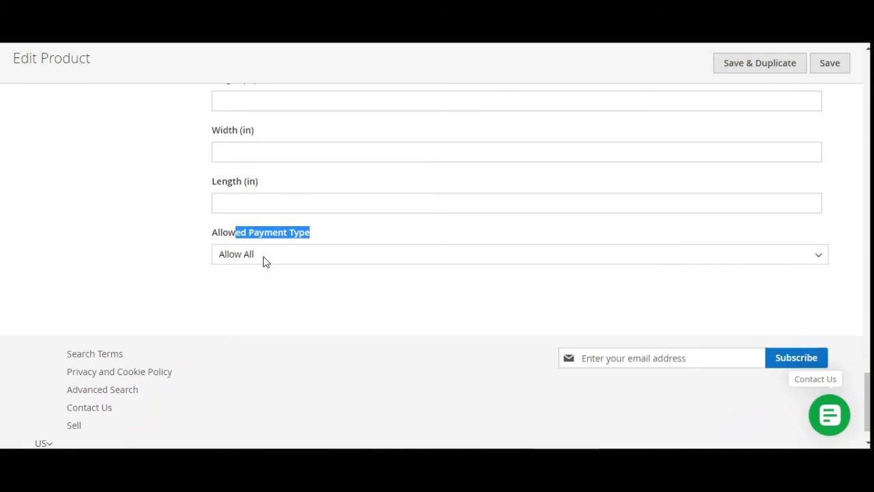
# Switch to the storefront page of the Advanced Yoga product to view its watermarked image
pyautogui.moveTo(867, 399); pyautogui.dragTo(867, 85)
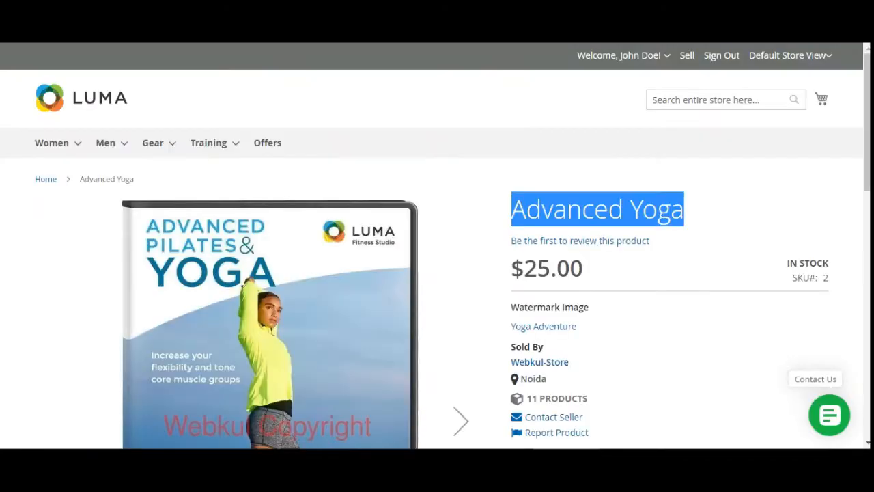
pyautogui.click(508, 170)
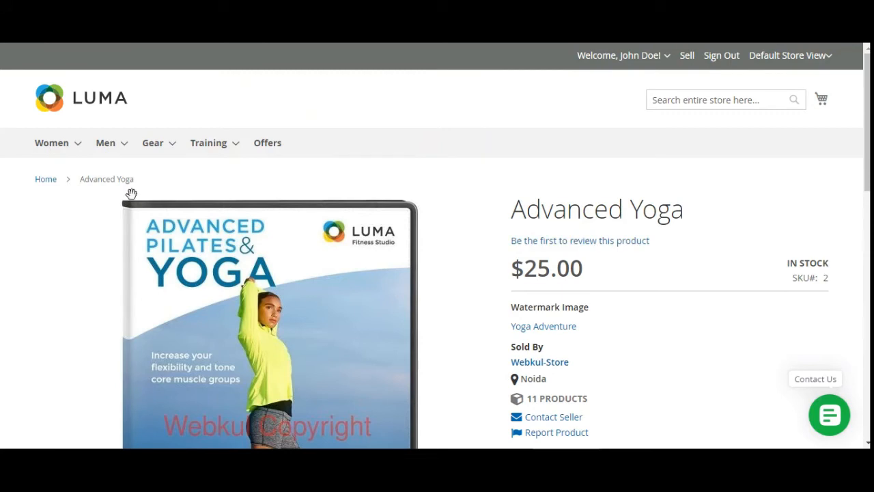
# Examine the Advanced Yoga product's price, SKU and Watermark Image section on its storefront page
pyautogui.moveTo(867, 116); pyautogui.dragTo(867, 153)
pyautogui.moveTo(520, 157); pyautogui.dragTo(572, 157)
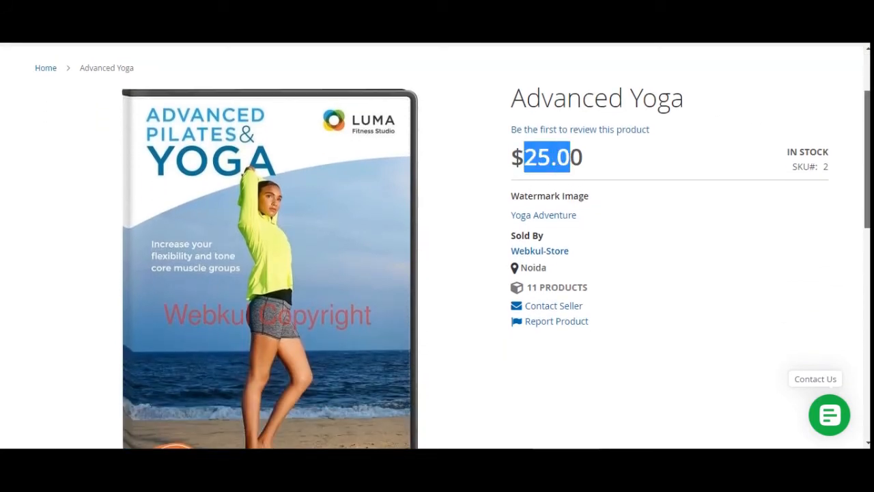
pyautogui.moveTo(867, 157); pyautogui.dragTo(867, 168)
pyautogui.moveTo(802, 135); pyautogui.dragTo(825, 136)
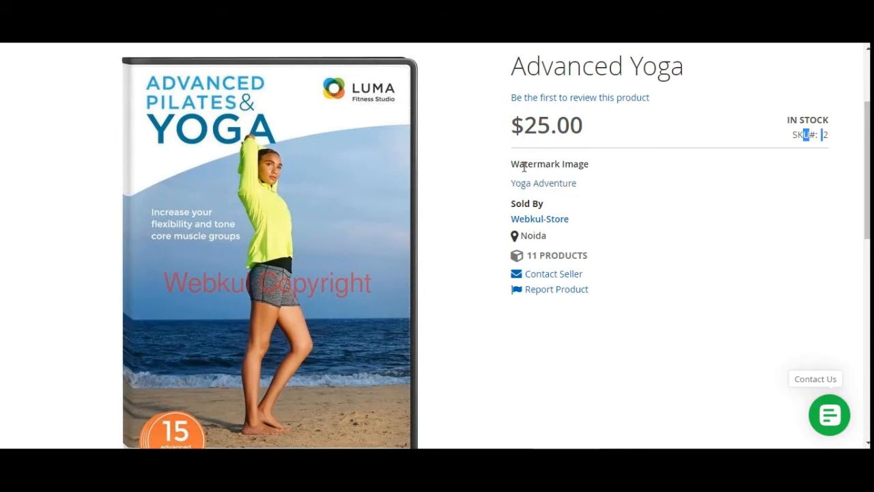
pyautogui.moveTo(512, 166); pyautogui.dragTo(595, 171)
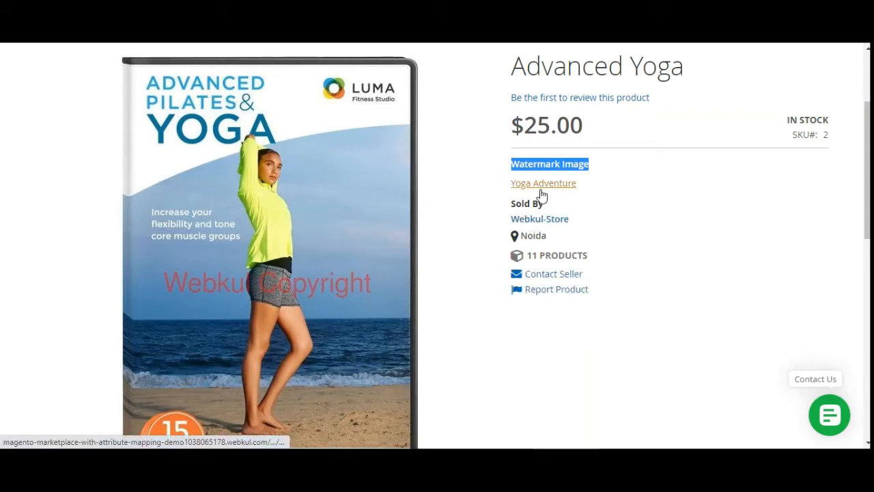
# View the Yoga Adventure sample image at full size and return to the product page
pyautogui.click(625, 217)
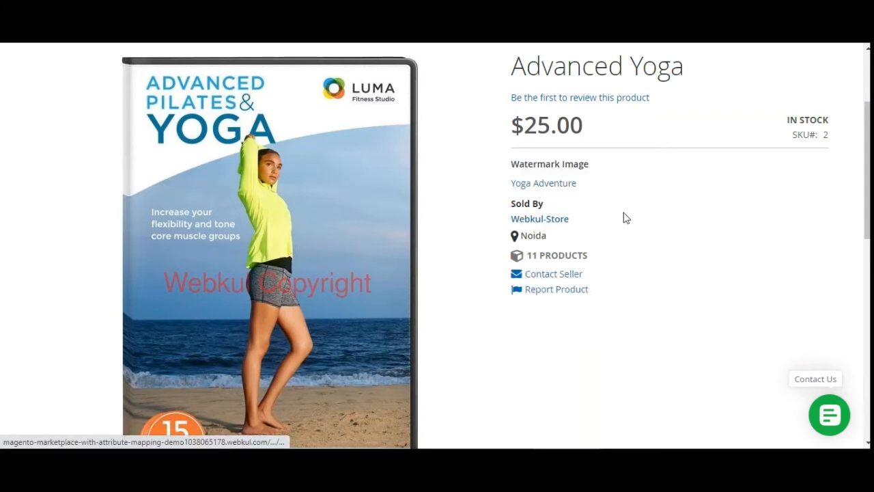
pyautogui.click(552, 191)
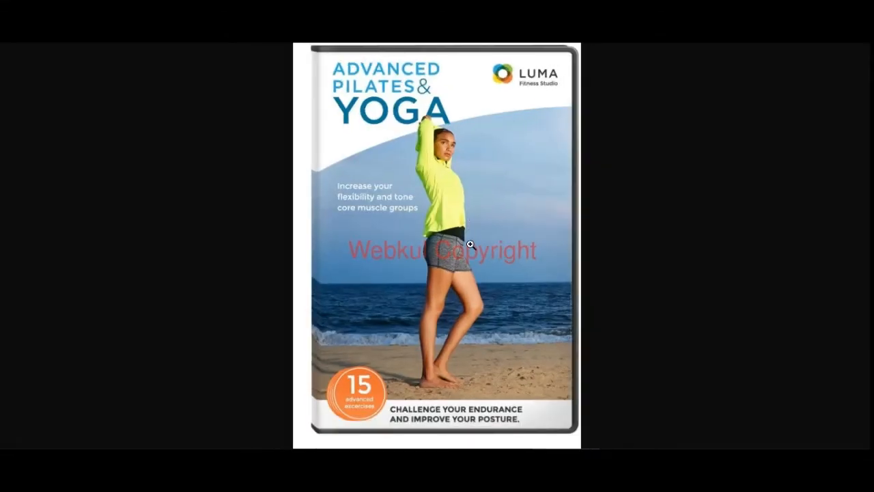
pyautogui.hotkey('alt', 'Left')
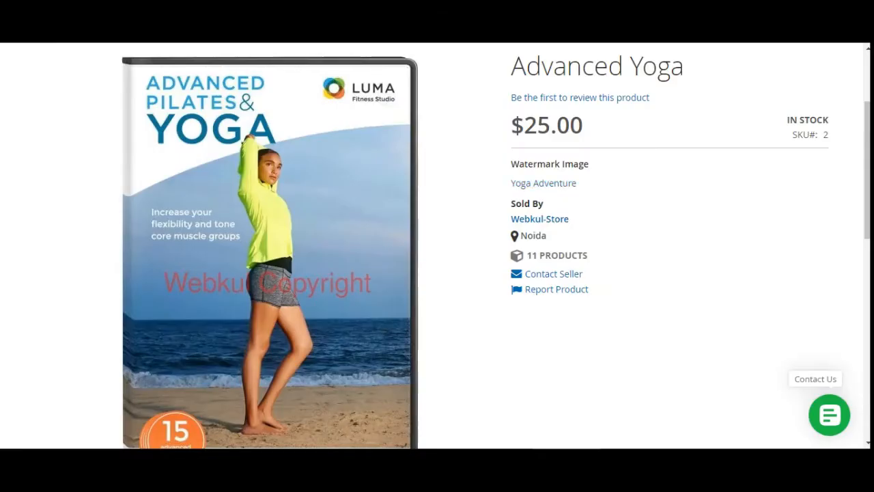
# Check the Yoga download link's title and resolution below the image gallery, then revisit the watermarked product image
pyautogui.scroll(-1, 501, 244)
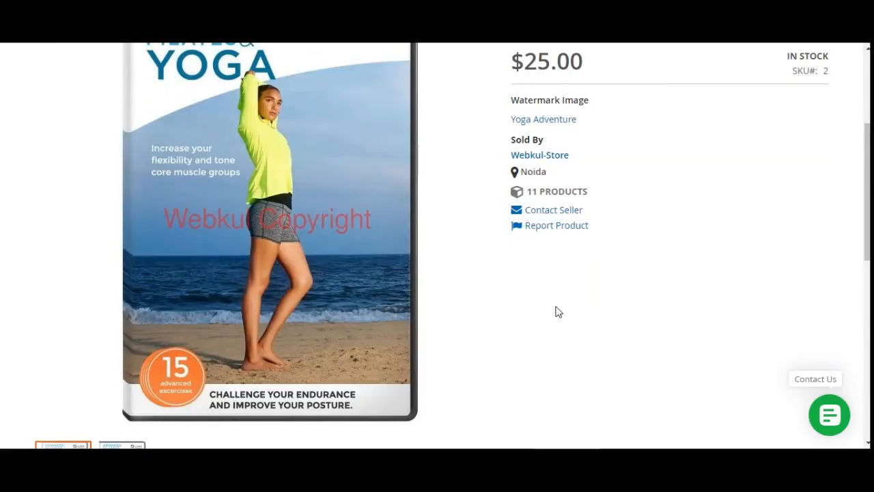
pyautogui.scroll(-3, 556, 310)
pyautogui.scroll(-1, 547, 335)
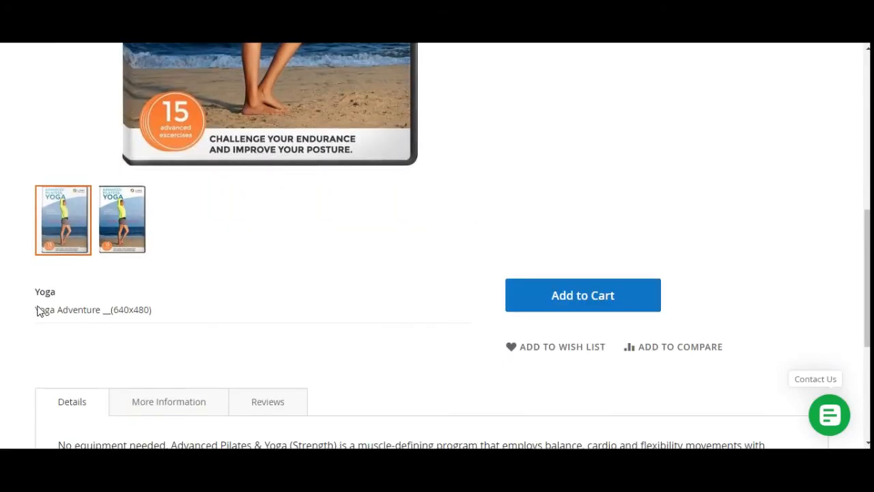
pyautogui.moveTo(48, 318); pyautogui.dragTo(112, 309)
pyautogui.click(167, 313)
pyautogui.scroll(-4, 182, 321)
pyautogui.scroll(5, 198, 320)
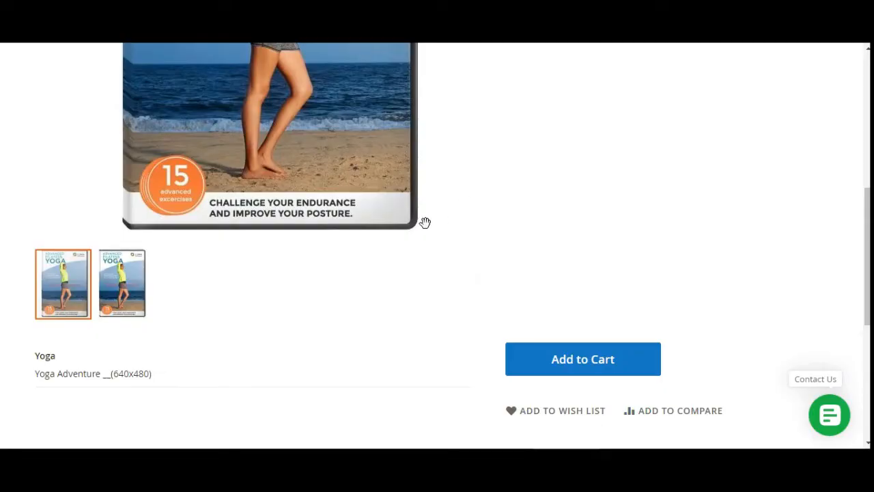
pyautogui.scroll(5, 425, 221)
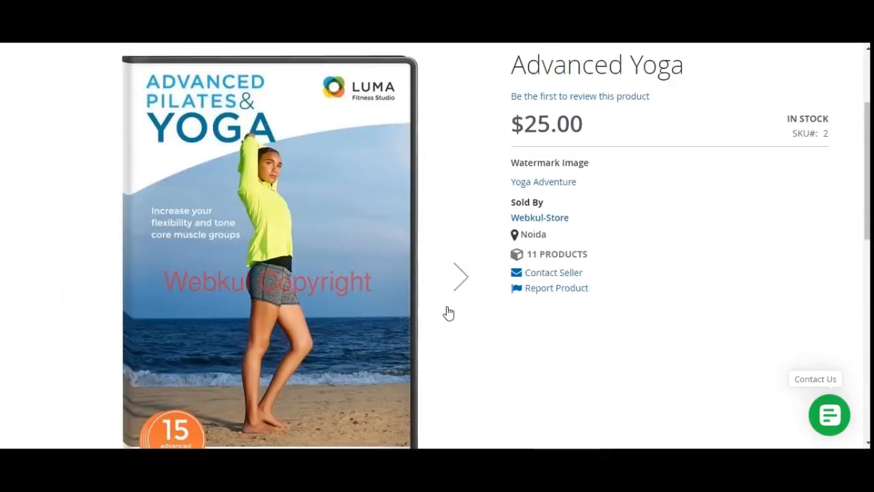
pyautogui.scroll(-3, 312, 332)
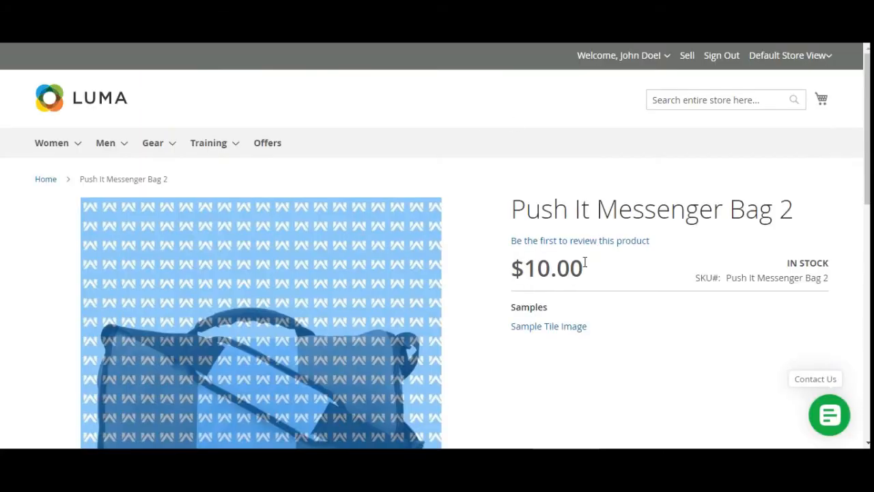
# View the Sample Tile Image of Push It Messenger Bag 2 enlarged and return to its product page
pyautogui.scroll(-1, 121, 177)
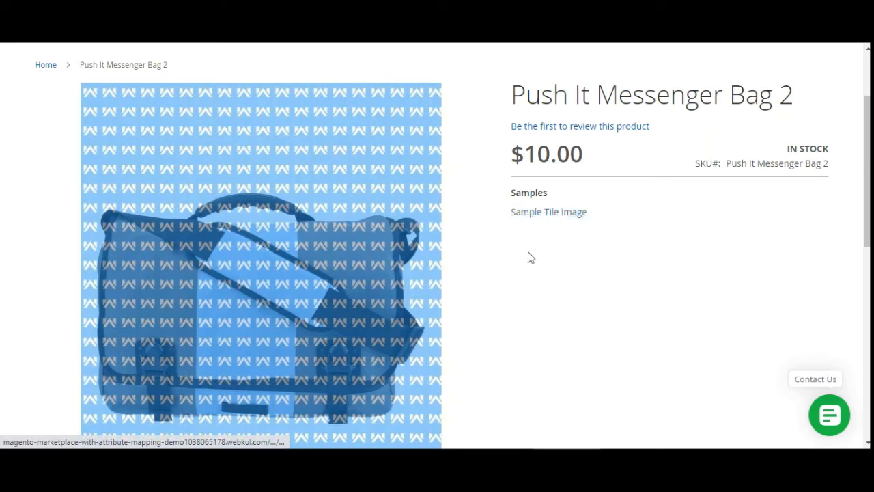
pyautogui.click(547, 214)
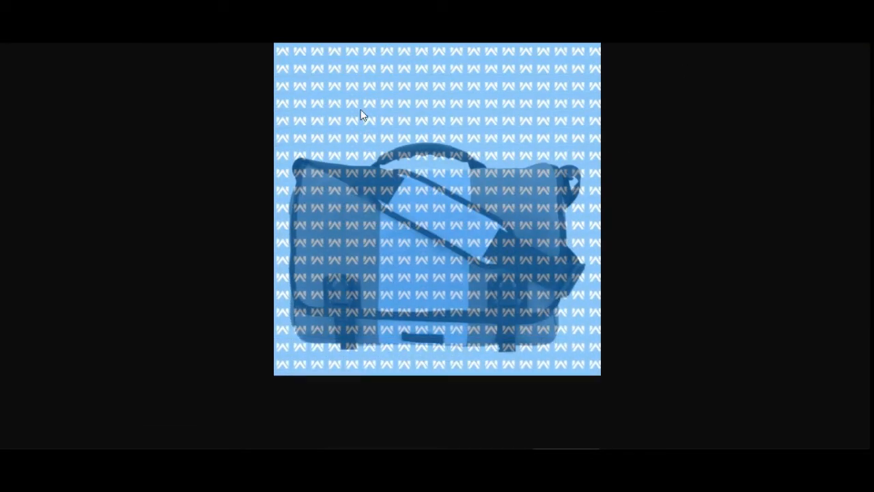
pyautogui.click(452, 204)
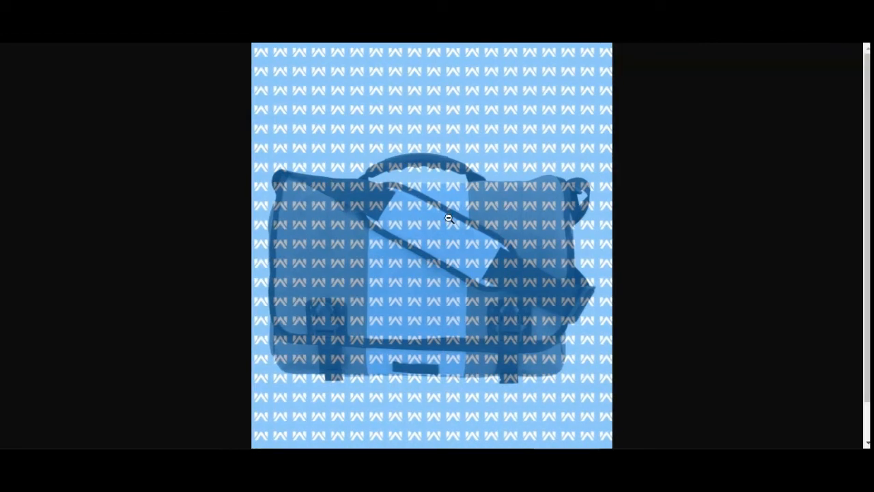
pyautogui.hotkey('alt', 'Left')
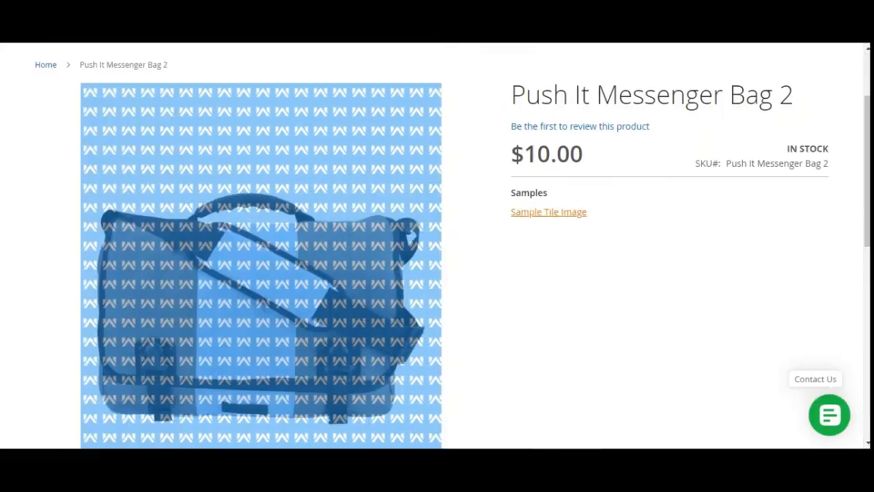
# Switch back to the Advanced Yoga product page and add the product to the shopping cart
pyautogui.click(261, 22)
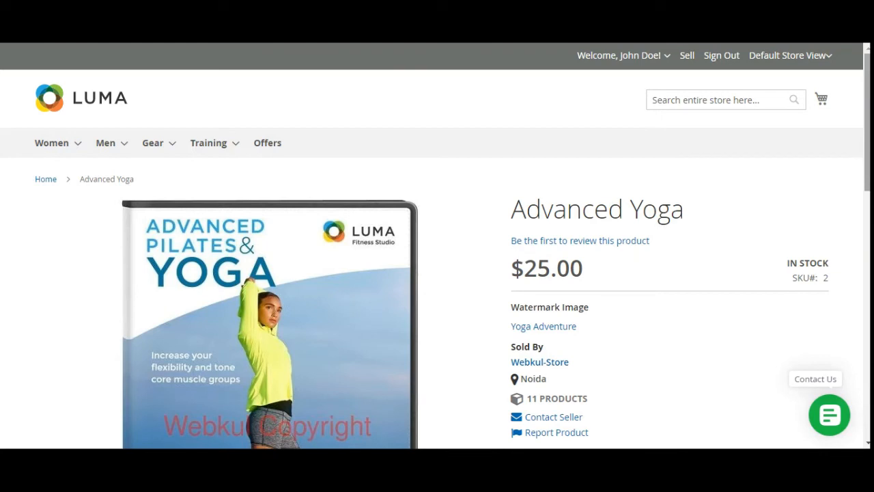
pyautogui.scroll(-3, 841, 228)
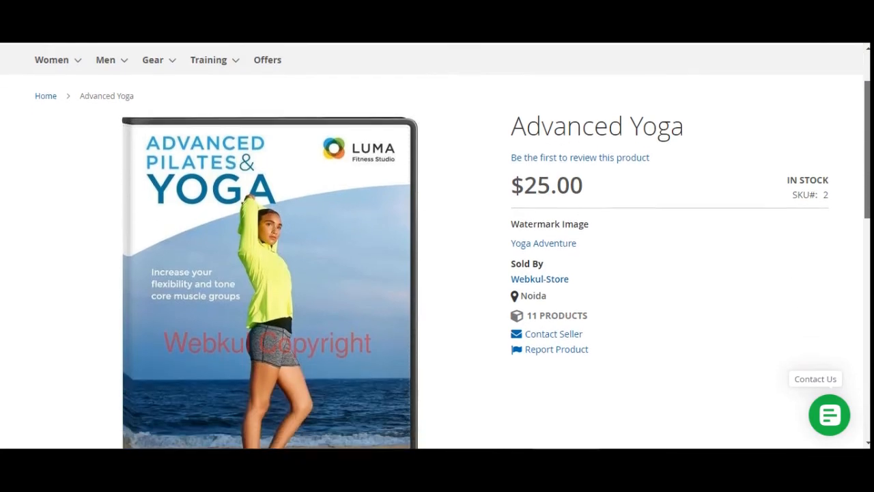
pyautogui.scroll(-4, 437, 337)
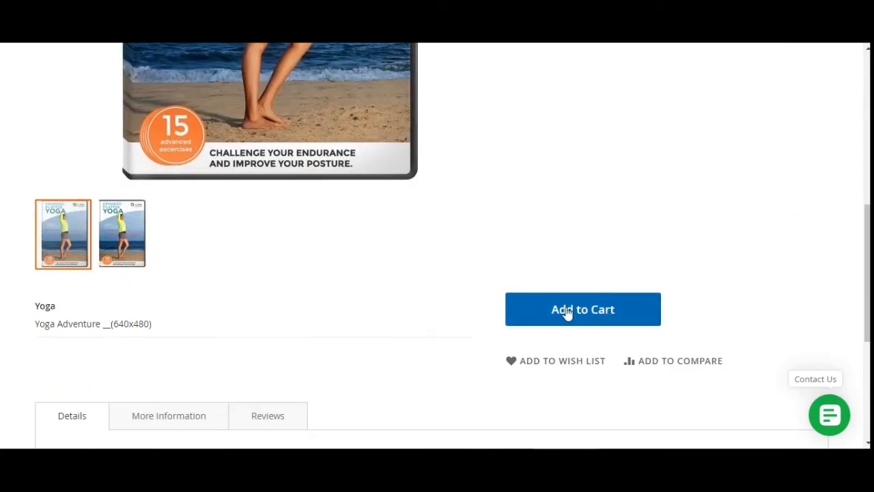
pyautogui.click(580, 313)
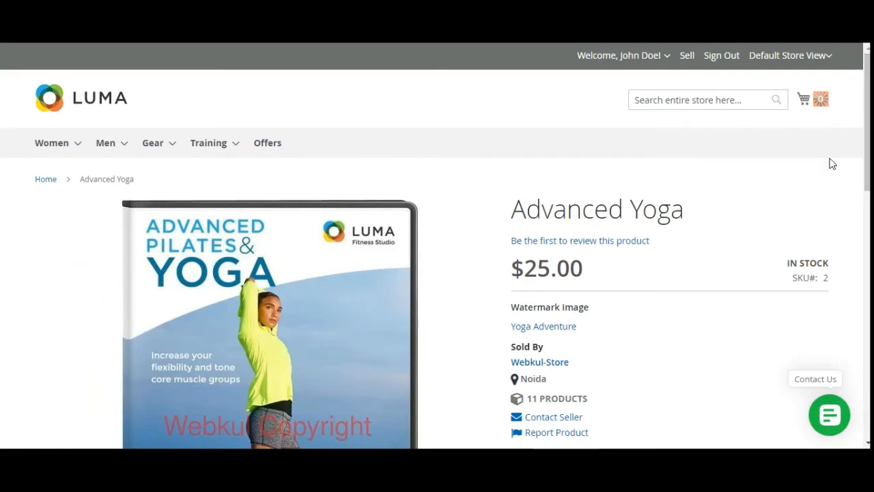
pyautogui.click(820, 100)
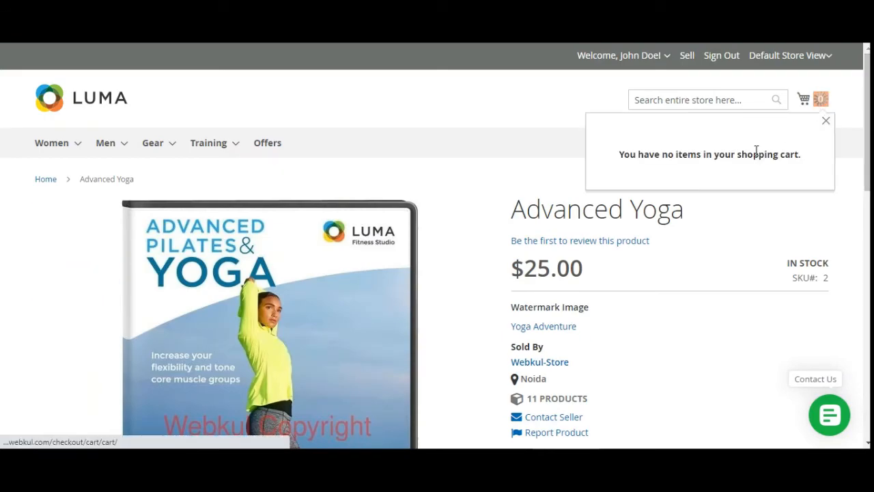
pyautogui.click(826, 121)
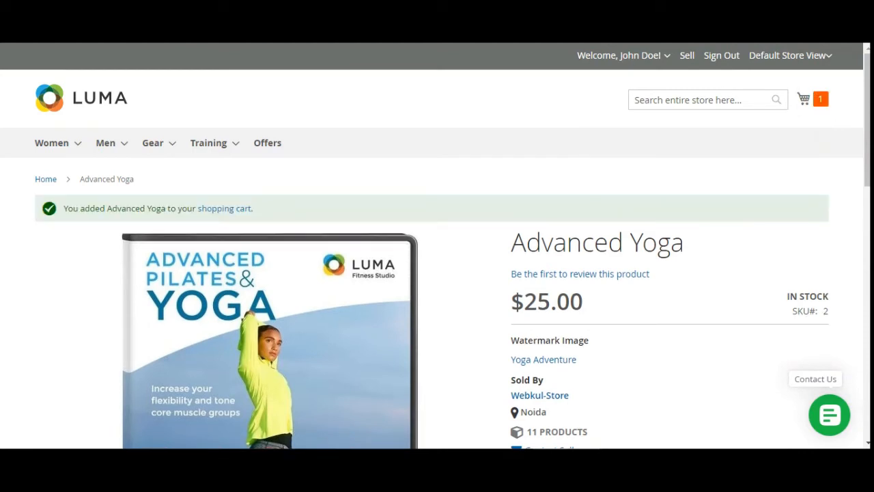
# Proceed to checkout with the Advanced Yoga item and place the order using Payment By Your Wallet
pyautogui.click(817, 106)
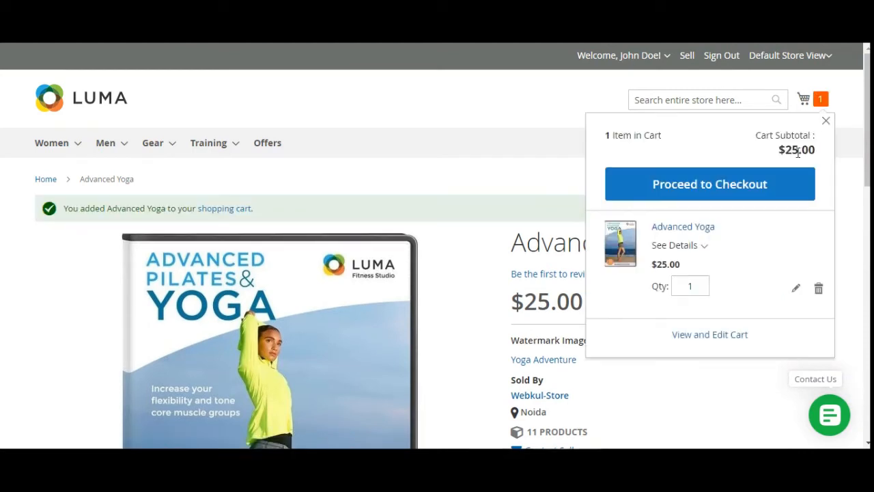
pyautogui.click(711, 185)
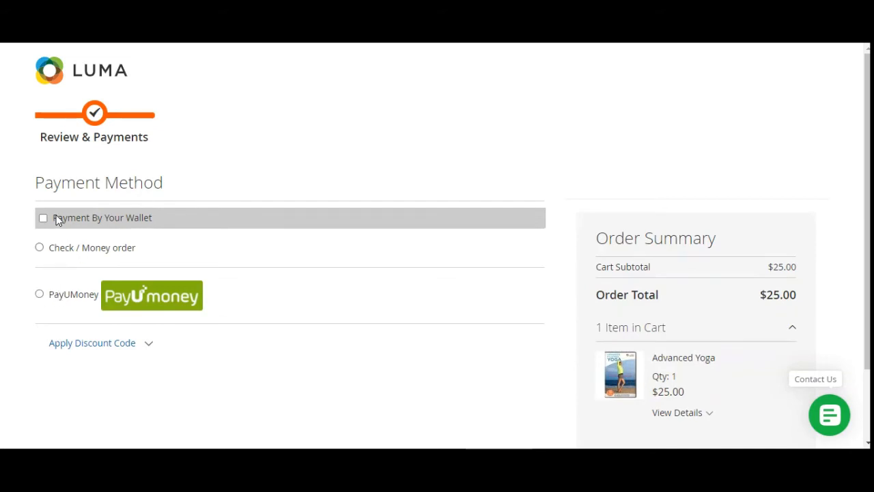
pyautogui.click(43, 218)
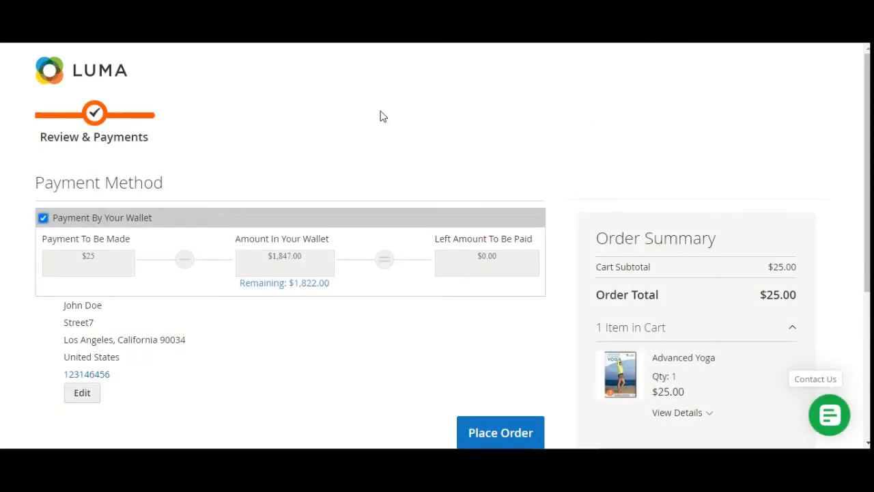
pyautogui.scroll(-5, 382, 116)
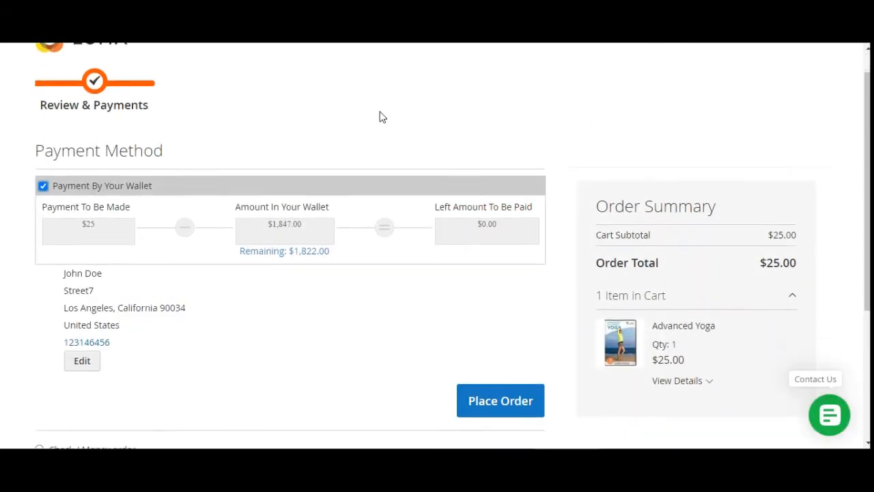
pyautogui.click(516, 189)
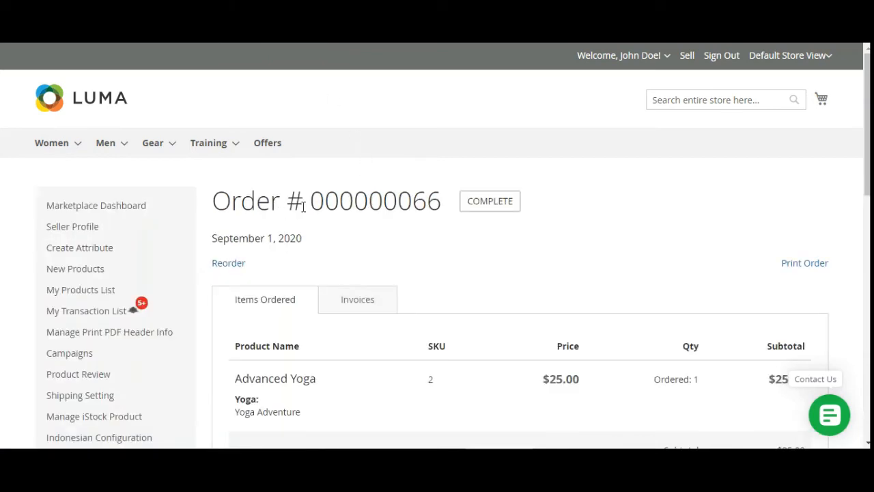
# Review the placed order's number and its ordered items with their totals
pyautogui.moveTo(388, 203); pyautogui.dragTo(441, 208)
pyautogui.click(451, 219)
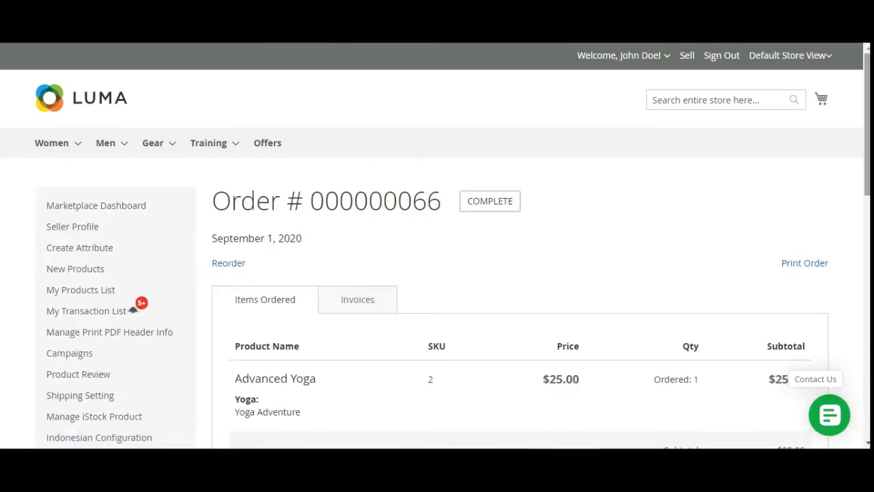
pyautogui.moveTo(865, 159); pyautogui.dragTo(866, 185)
pyautogui.scroll(-2, 390, 231)
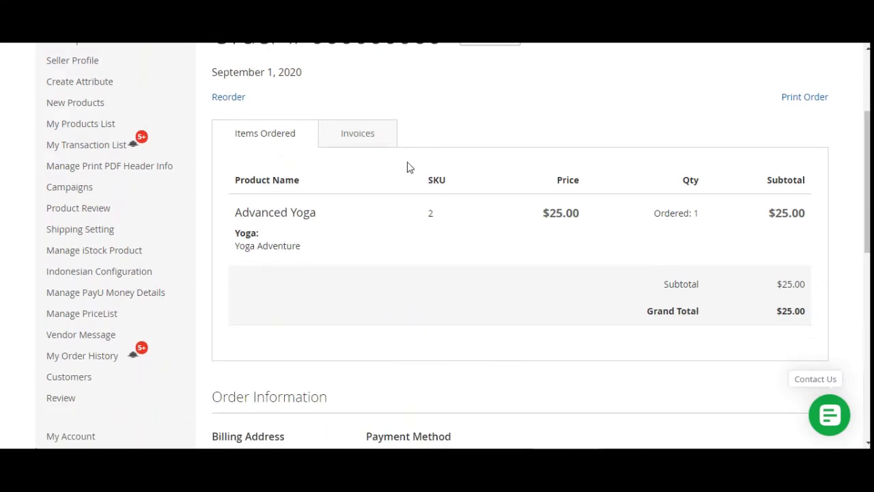
# Open the order's invoice details and examine the invoiced item, totals and payment method
pyautogui.click(373, 138)
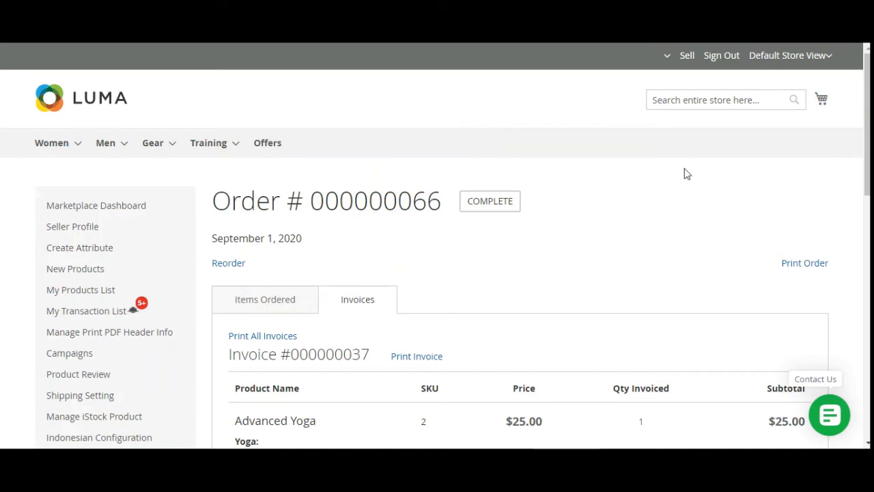
pyautogui.scroll(-5, 686, 173)
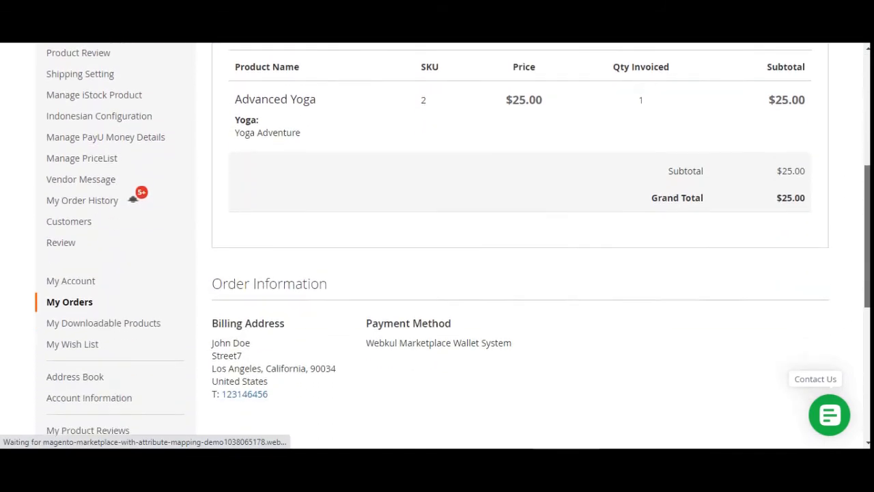
pyautogui.scroll(-1, 422, 286)
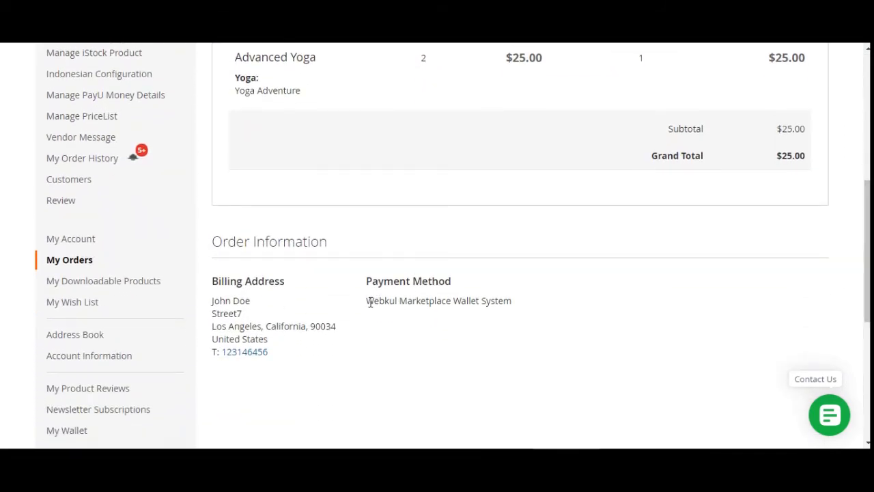
pyautogui.moveTo(369, 302); pyautogui.dragTo(500, 301)
pyautogui.scroll(4, 651, 221)
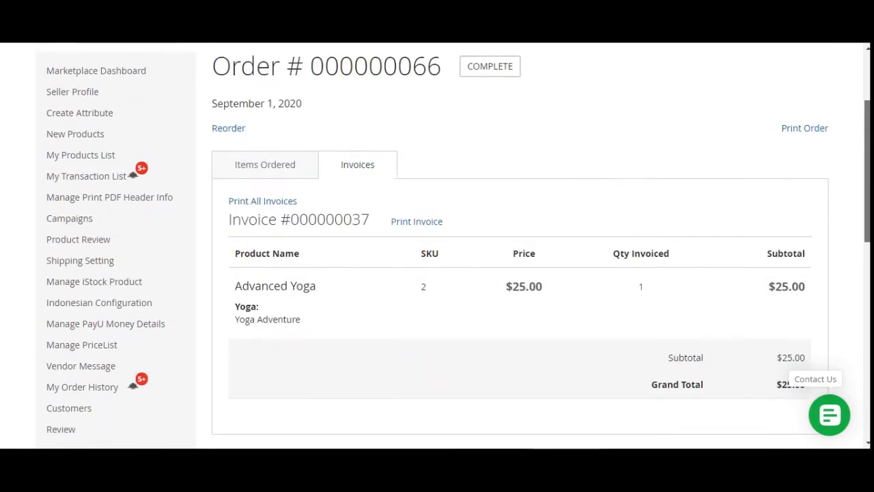
pyautogui.scroll(-1, 770, 317)
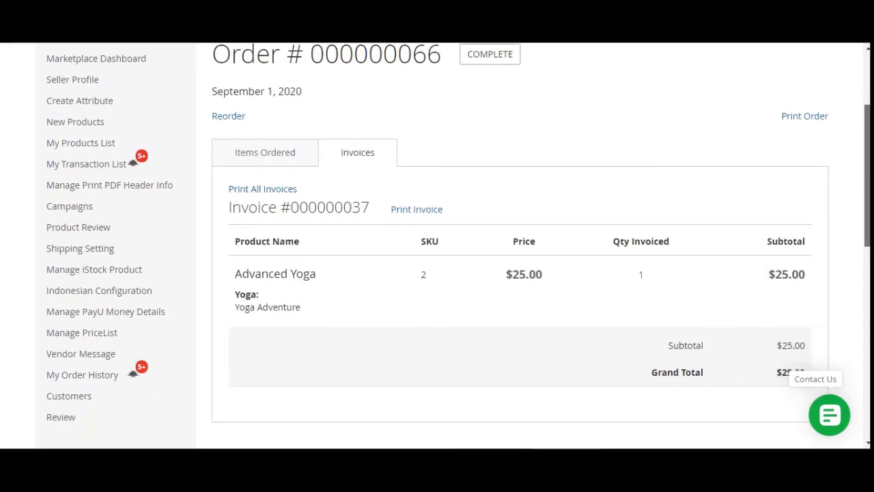
pyautogui.scroll(-1, 766, 334)
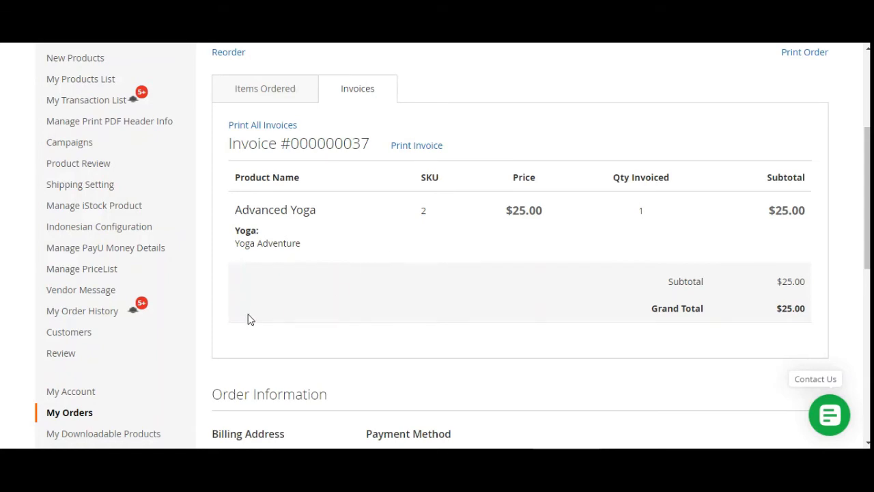
pyautogui.scroll(-4, 248, 318)
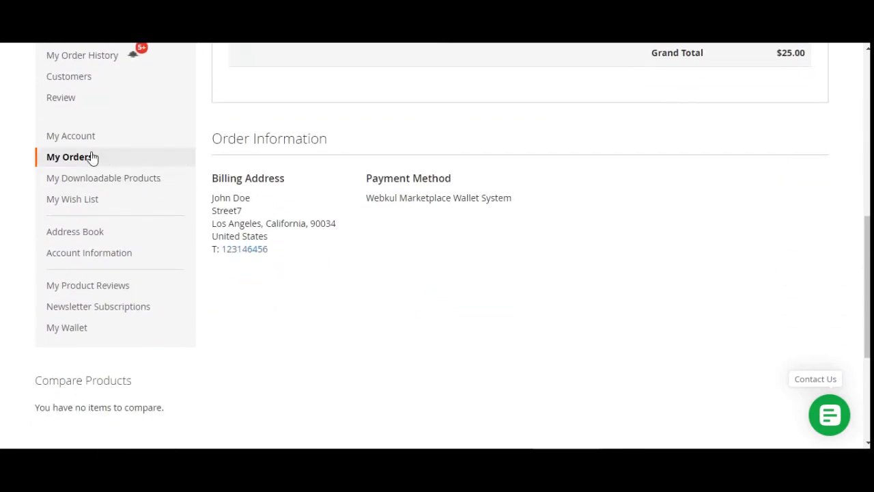
# Open the customer's My Downloadable Products list and review the purchased items with their status and remaining downloads
pyautogui.click(150, 183)
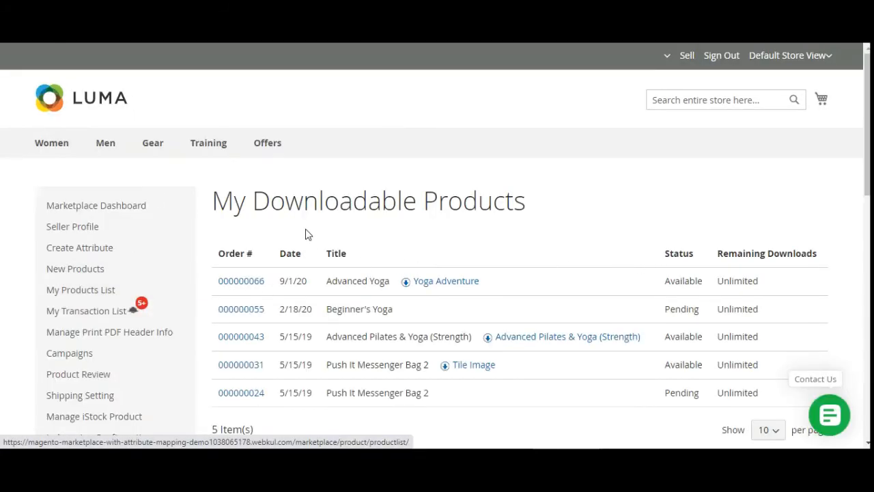
pyautogui.moveTo(254, 201); pyautogui.dragTo(516, 203)
pyautogui.click(564, 199)
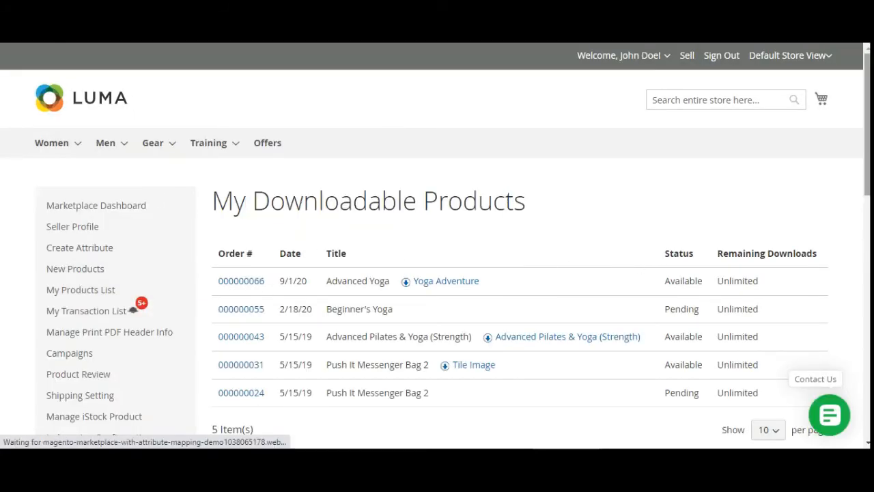
pyautogui.scroll(-1, 564, 199)
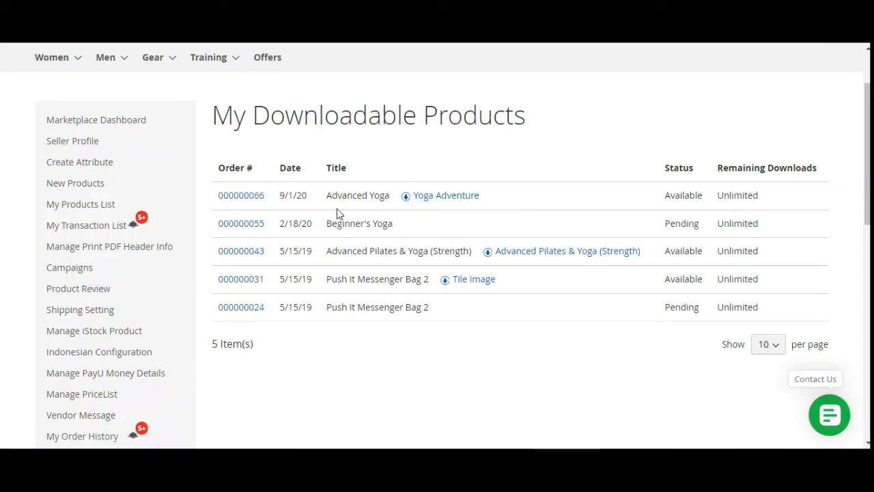
# Find the Advanced Yoga purchase and open its Yoga Adventure download link in a new tab
pyautogui.moveTo(338, 196); pyautogui.dragTo(381, 196)
pyautogui.click(389, 204)
pyautogui.rightClick(445, 200)
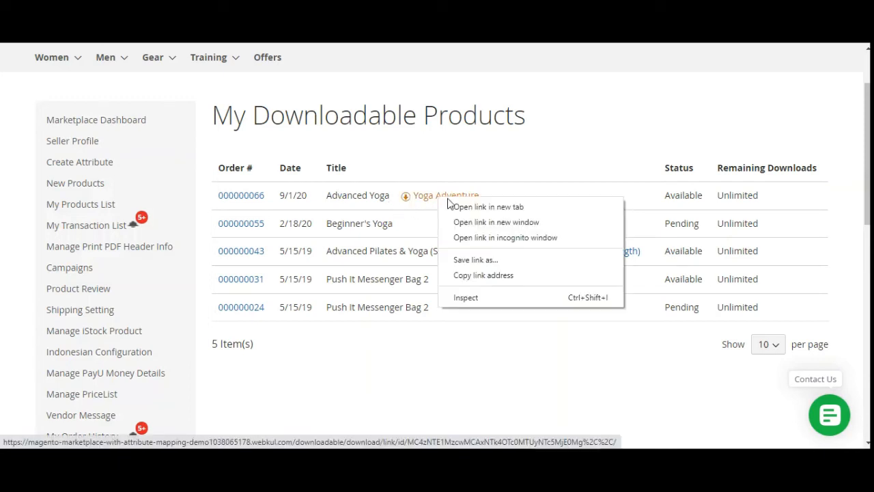
pyautogui.click(454, 202)
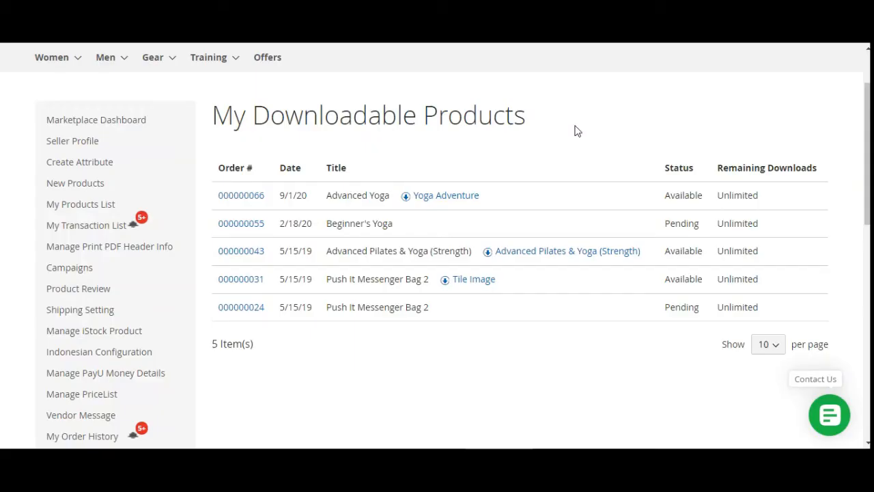
# Sign out of the customer account on the storefront
pyautogui.moveTo(863, 178); pyautogui.dragTo(863, 163)
pyautogui.scroll(1, 550, 127)
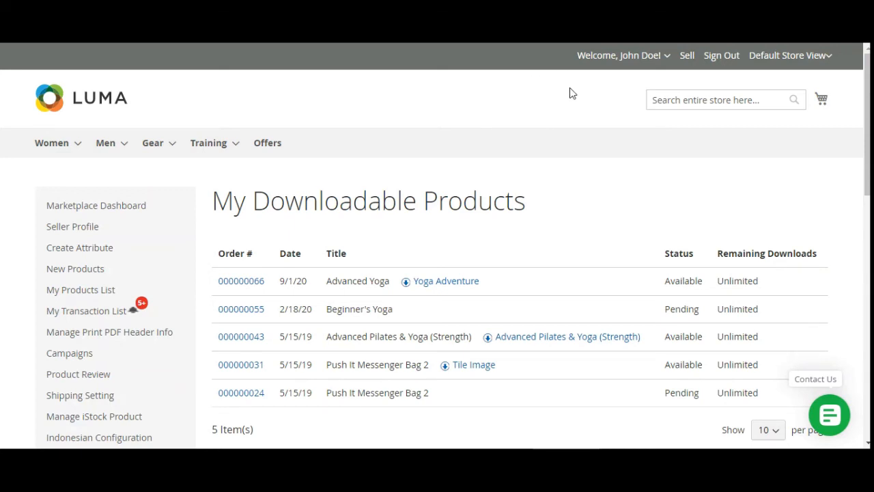
pyautogui.click(667, 58)
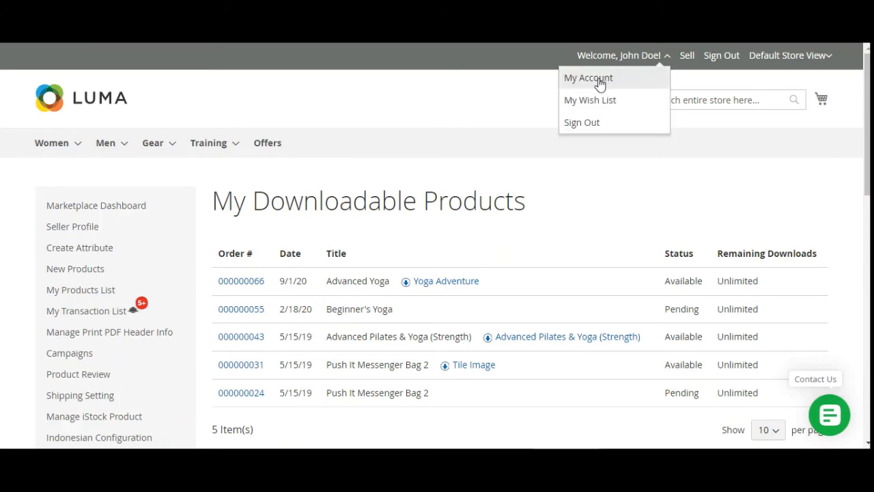
pyautogui.click(602, 127)
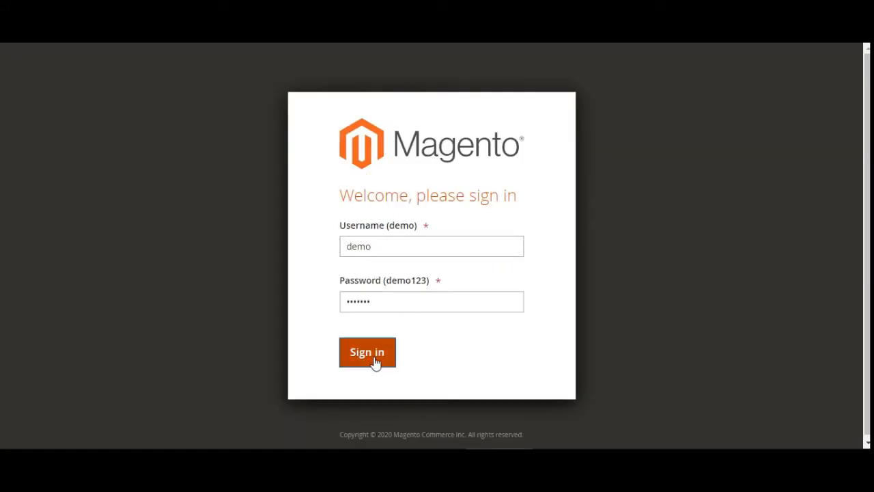
# Sign in to the Magento admin with the prefilled demo credentials and dismiss the incoming message
pyautogui.click(373, 358)
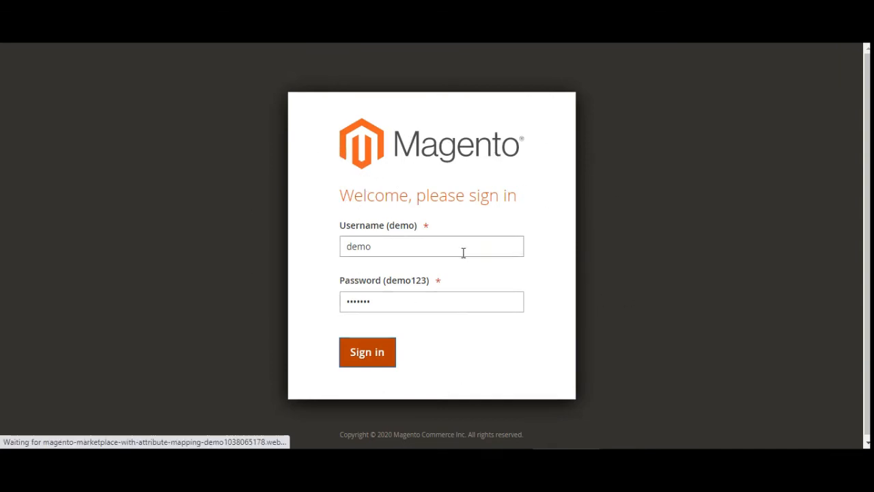
pyautogui.click(367, 354)
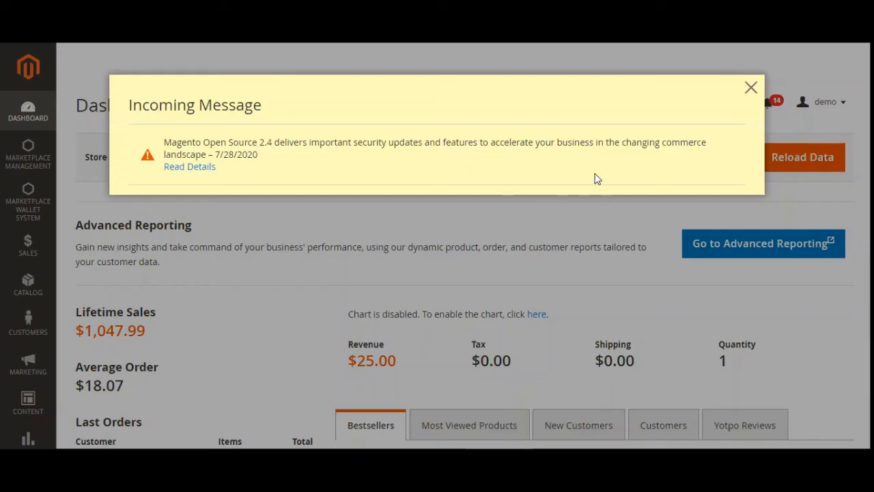
pyautogui.click(751, 87)
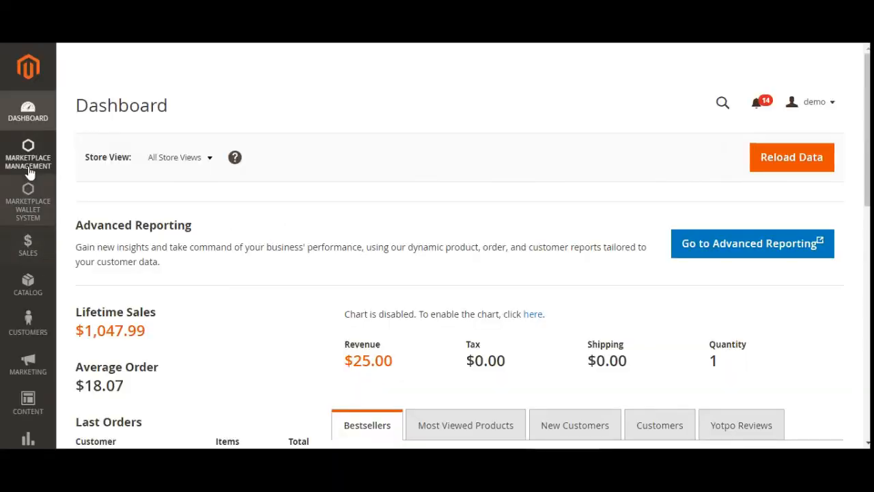
# Open the admin's store Configuration page, dismissing the browser's password check prompt
pyautogui.scroll(-5, 36, 286)
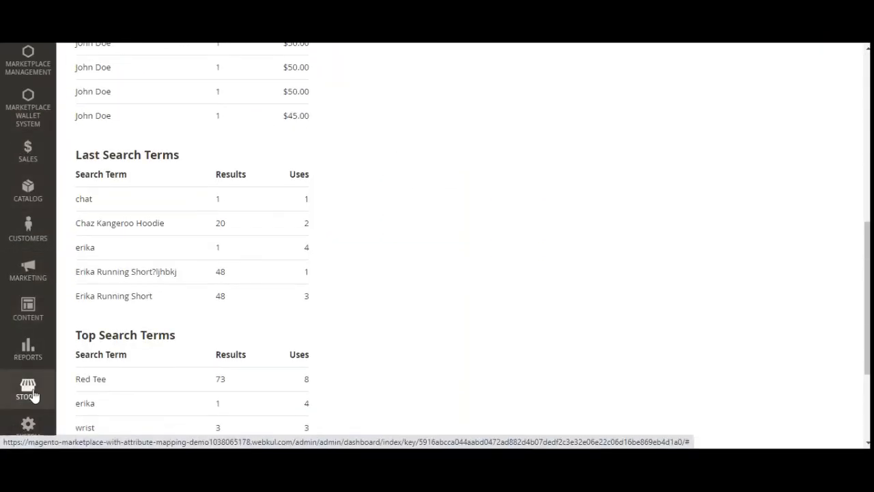
pyautogui.click(31, 393)
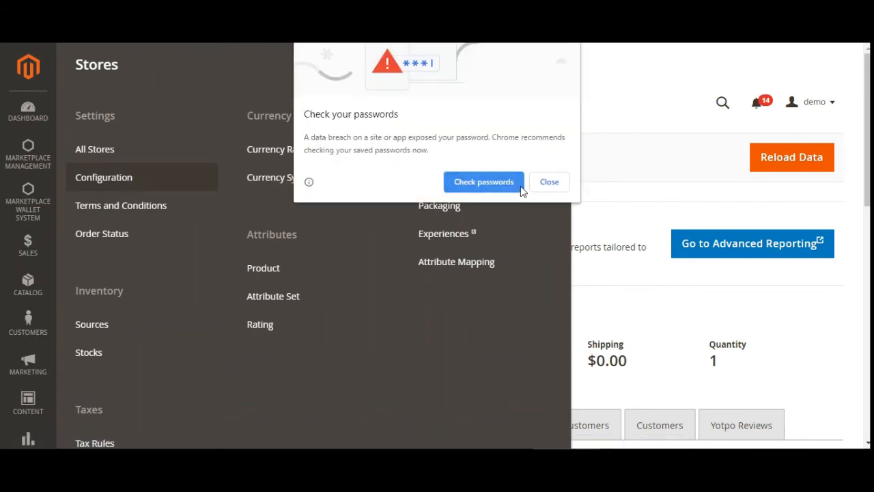
pyautogui.click(549, 183)
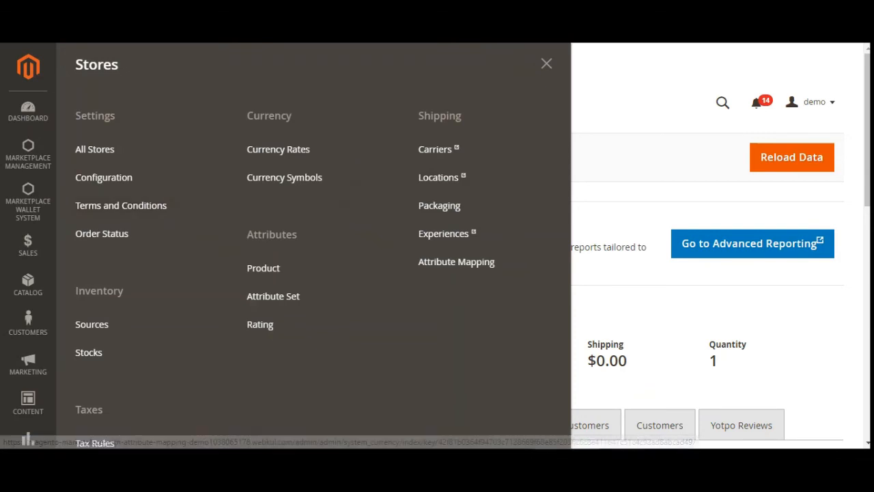
pyautogui.click(373, 162)
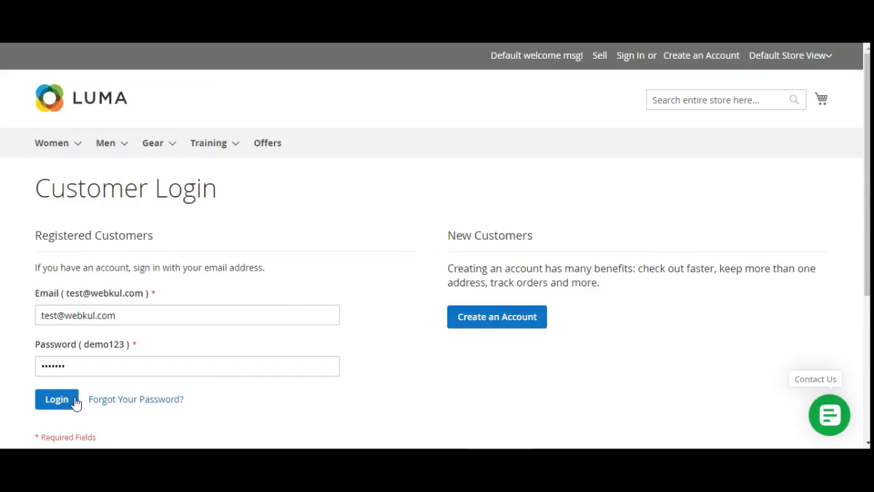
# Switch to the storefront, log in as the seller with the prefilled credentials and open the New Products page
pyautogui.click(76, 403)
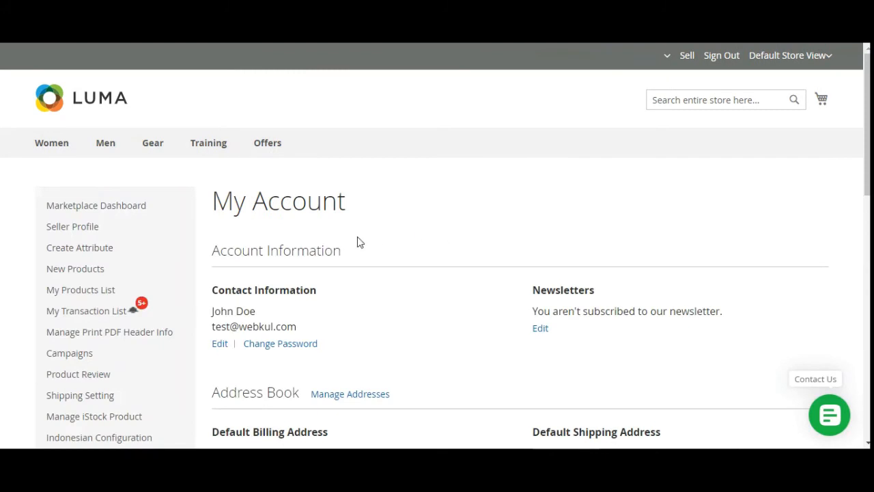
pyautogui.click(102, 272)
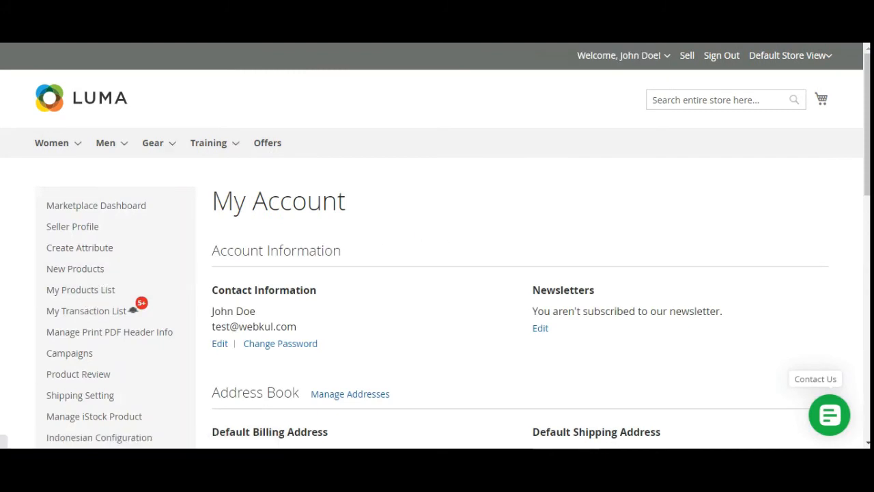
pyautogui.scroll(-3, 279, 287)
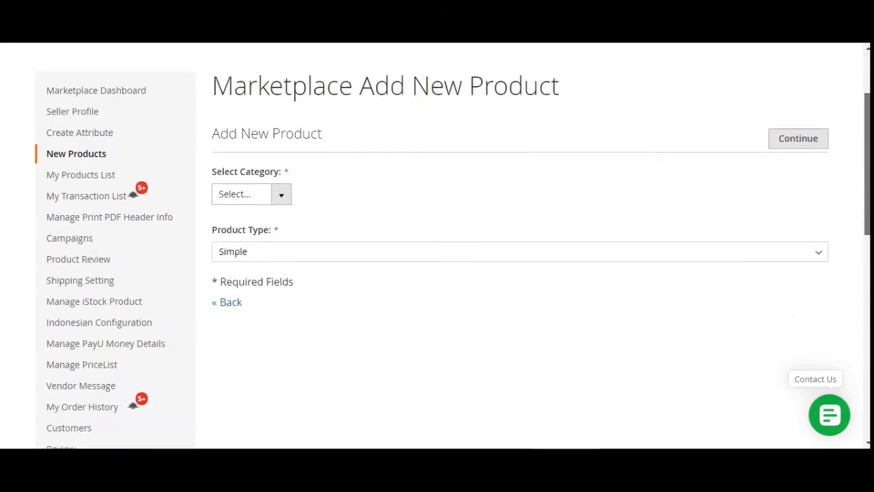
# Look through the available product types for a new product, keeping Simple, and dismiss the password check prompt
pyautogui.click(276, 191)
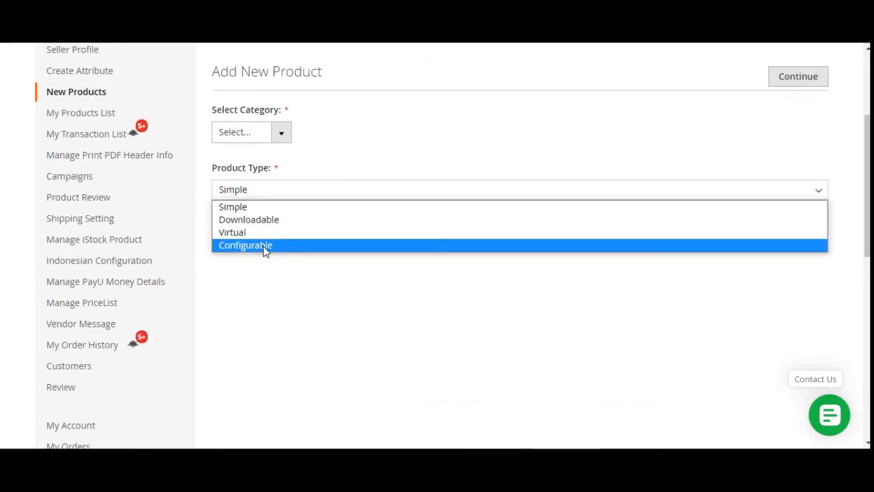
pyautogui.click(467, 148)
pyautogui.scroll(3, 357, 205)
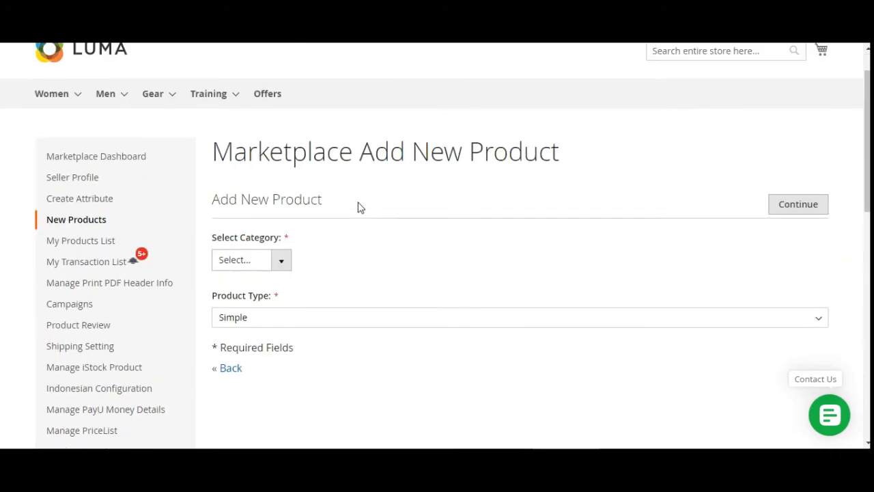
pyautogui.scroll(-3, 182, 290)
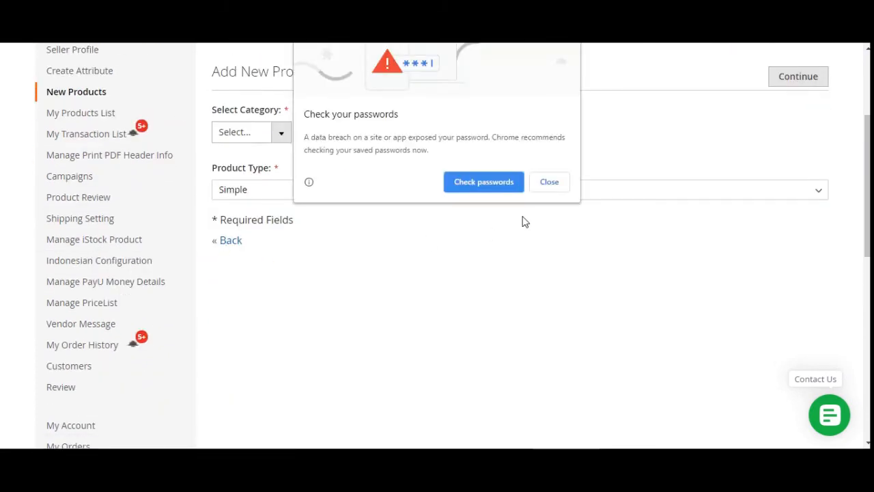
pyautogui.click(549, 183)
# Start creating an iStock product and enable Use Admin Default Configuration for its downloadable image links
pyautogui.moveTo(68, 244)
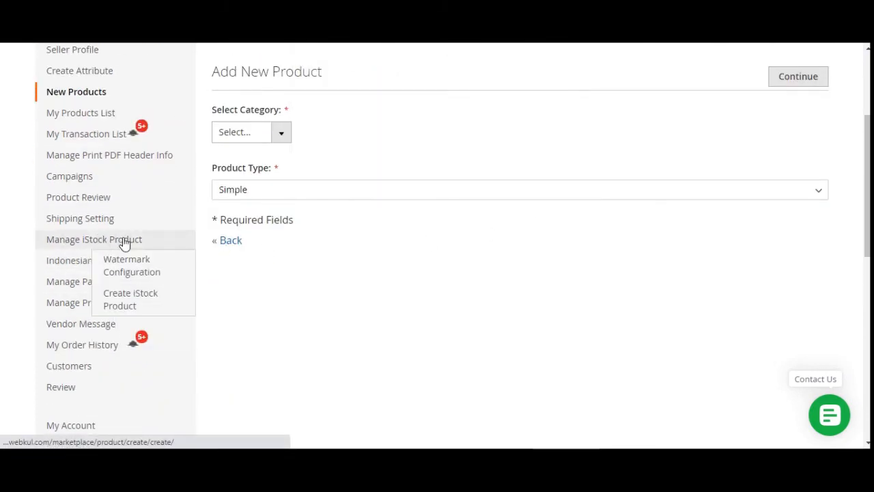
pyautogui.click(135, 305)
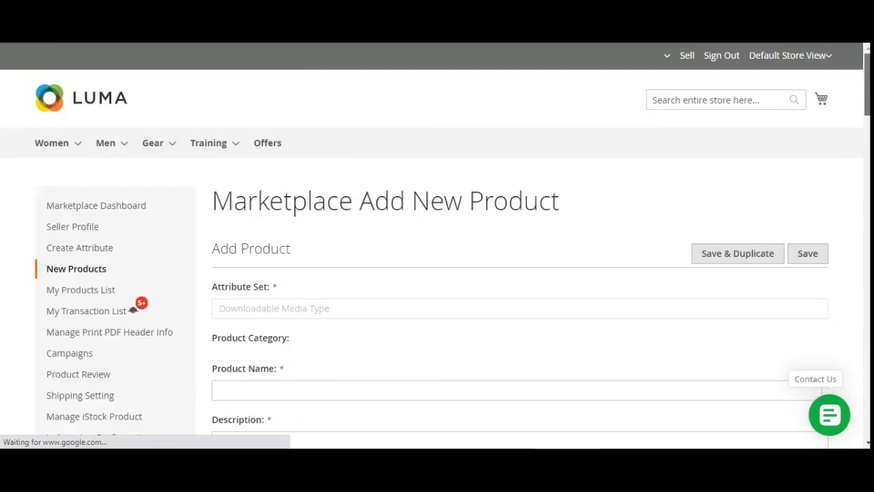
pyautogui.moveTo(867, 113); pyautogui.dragTo(828, 303)
pyautogui.scroll(-3, 826, 307)
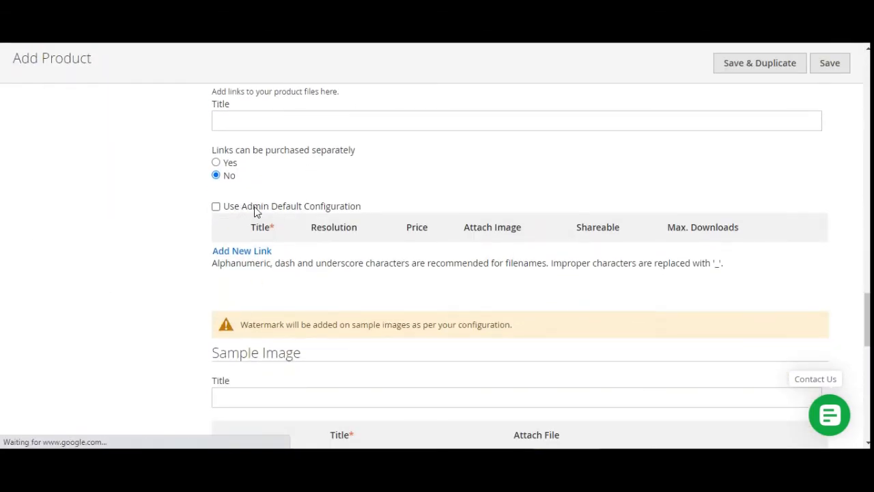
pyautogui.click(216, 207)
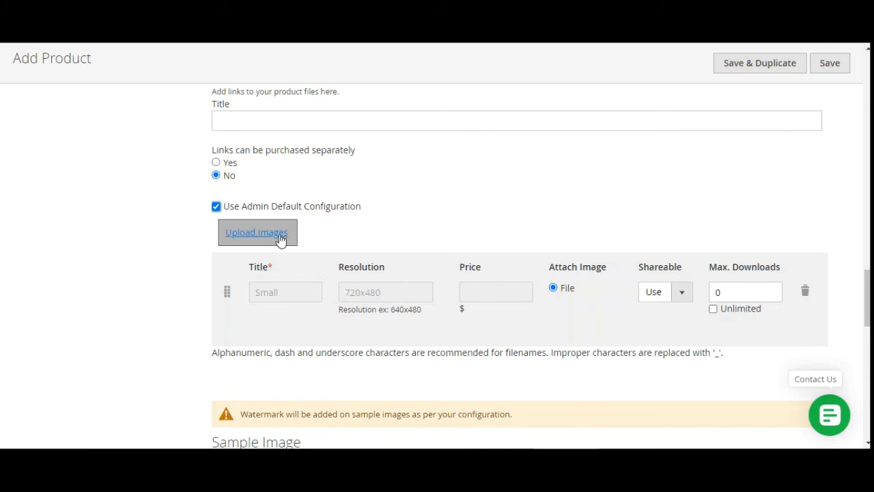
pyautogui.moveTo(867, 299); pyautogui.dragTo(867, 82)
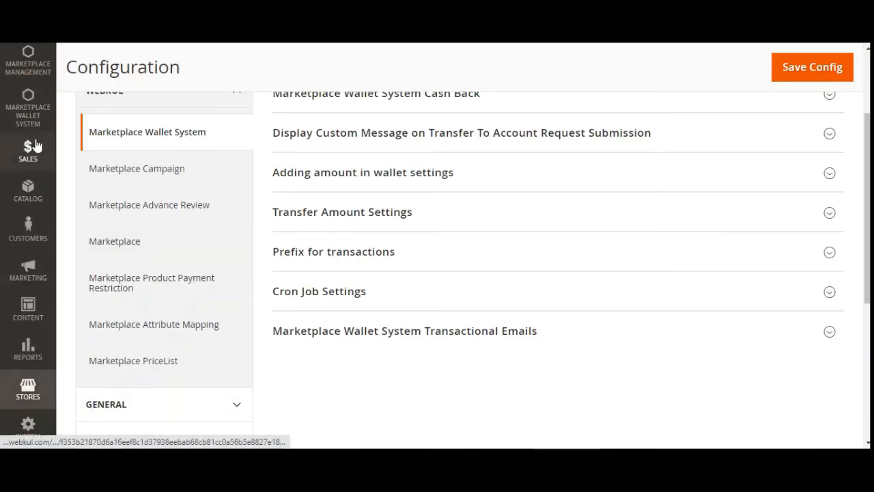
# Switch to the admin configuration, open Webkul's Marketplace settings and expand iStock Product Configuration
pyautogui.scroll(1, 201, 328)
pyautogui.scroll(3, 202, 328)
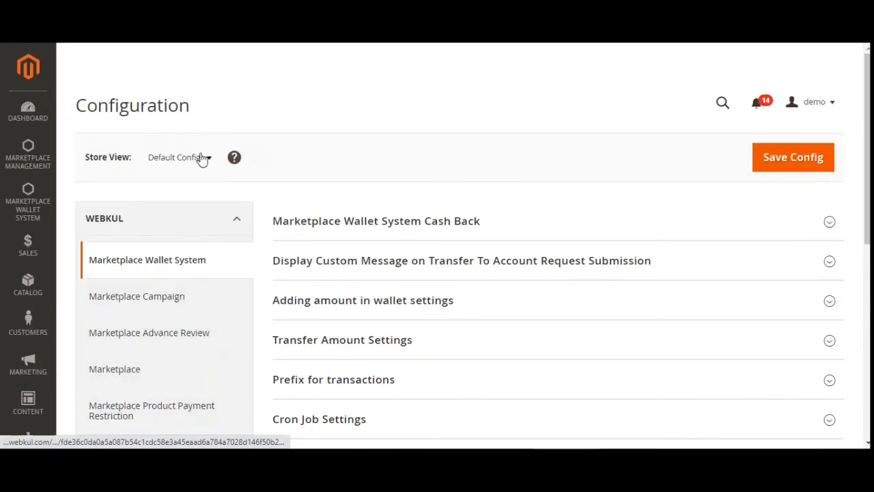
pyautogui.scroll(-4, 184, 317)
pyautogui.scroll(2, 146, 238)
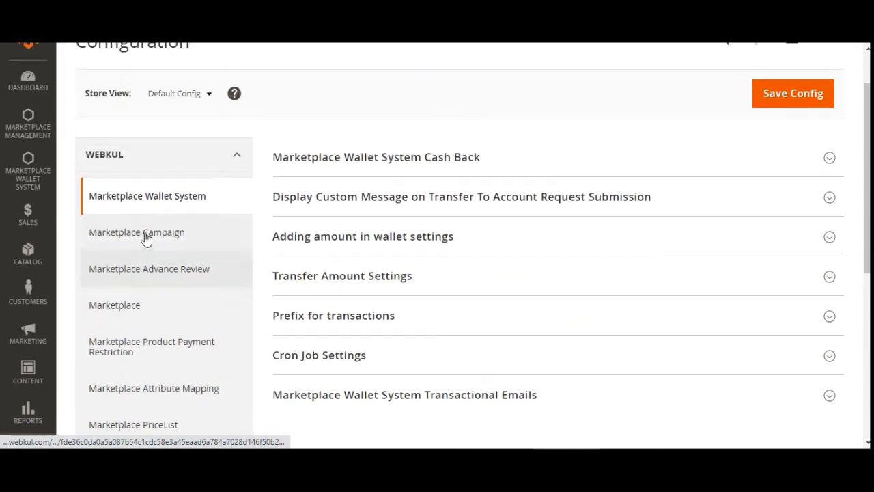
pyautogui.scroll(-2, 136, 287)
pyautogui.click(132, 240)
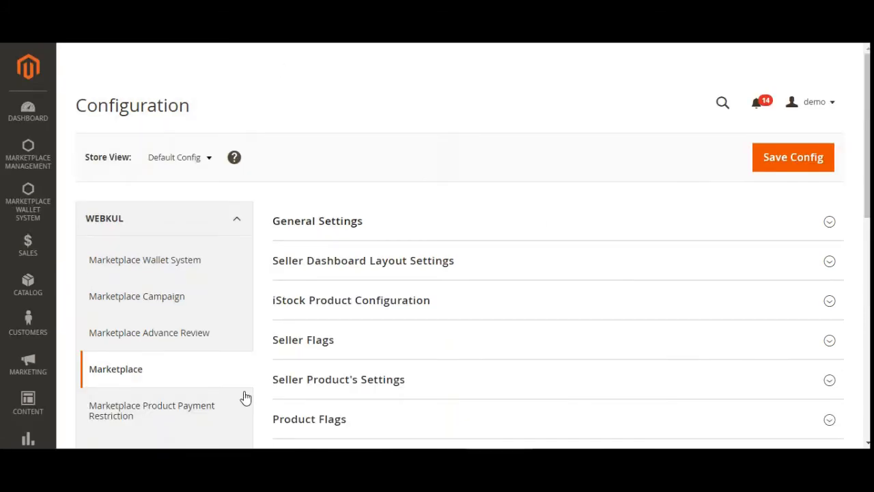
pyautogui.scroll(-2, 437, 246)
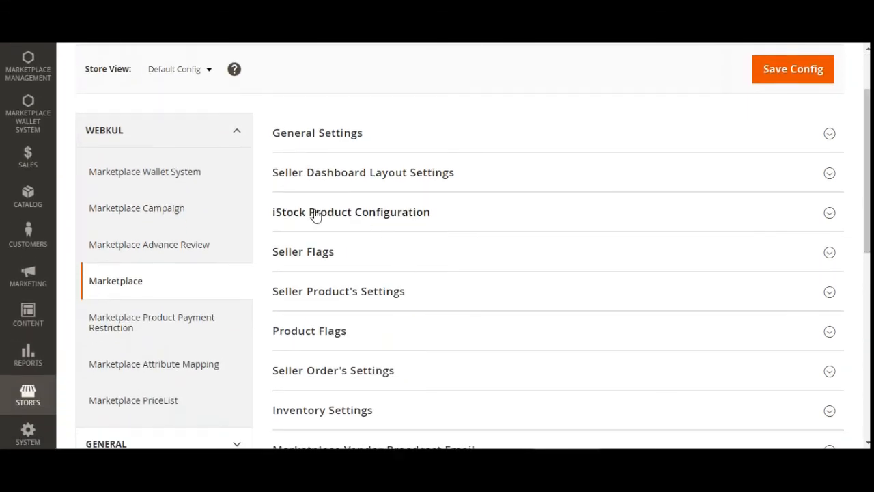
pyautogui.click(380, 215)
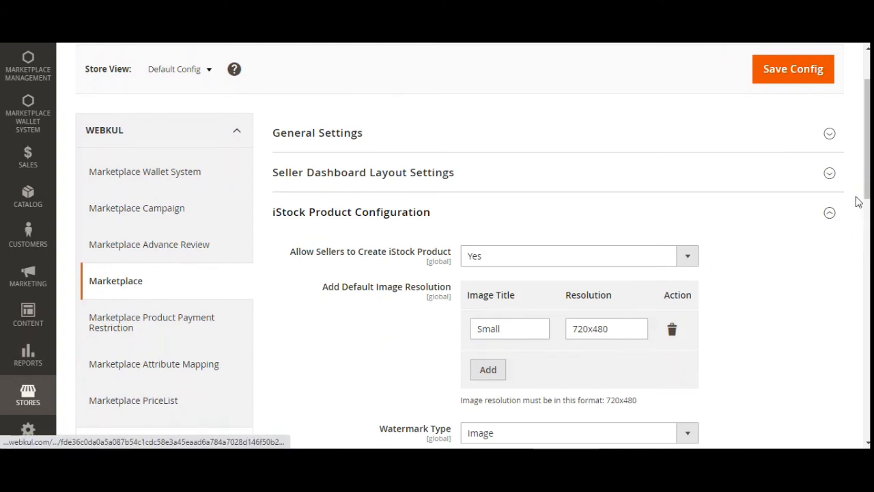
# Set Allow Sellers to Create iStock Product to No in the iStock Product Configuration
pyautogui.scroll(-3, 371, 307)
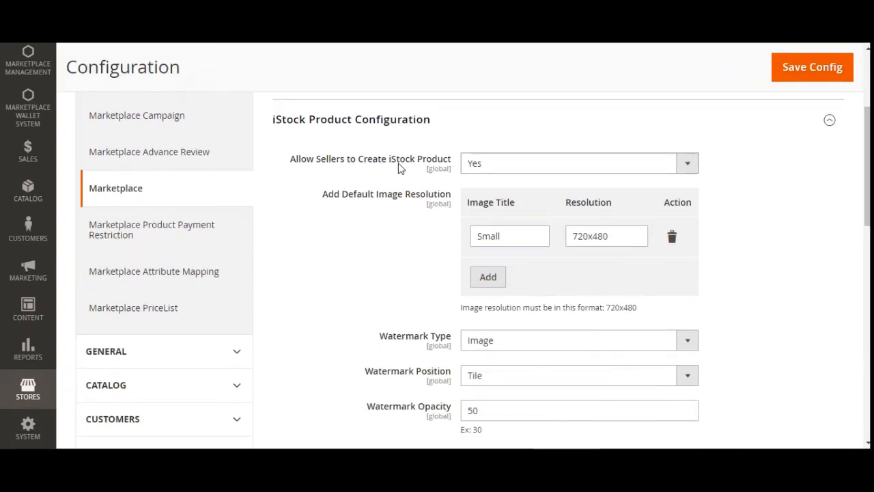
pyautogui.click(492, 168)
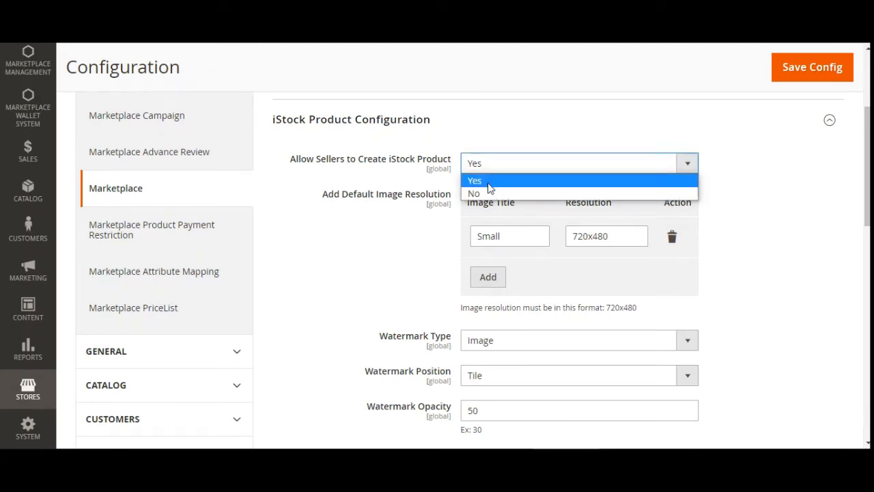
pyautogui.click(486, 194)
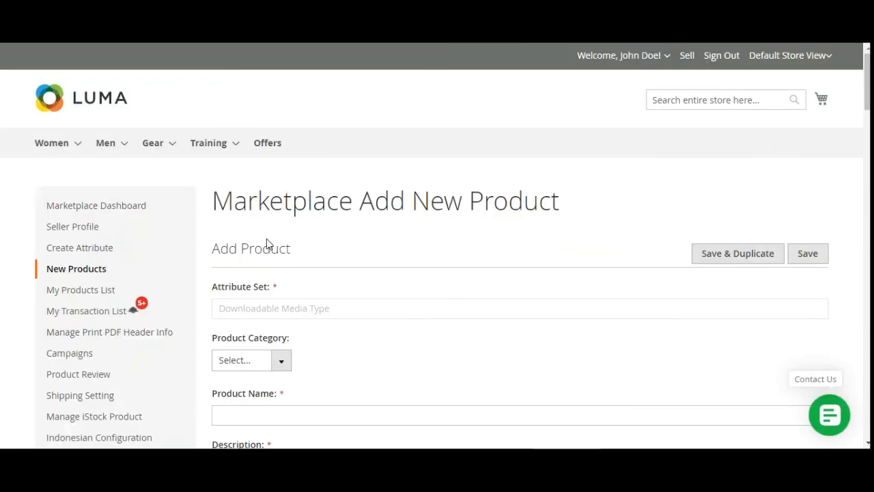
# Compare the admin's Add Default Image Resolution setting with the downloadable Links section of the seller's new product form
pyautogui.scroll(-3, 267, 245)
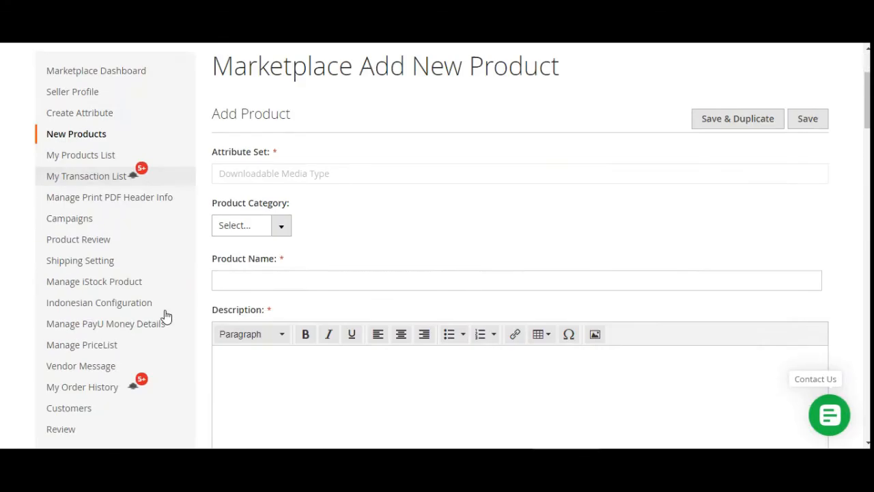
pyautogui.moveTo(117, 235)
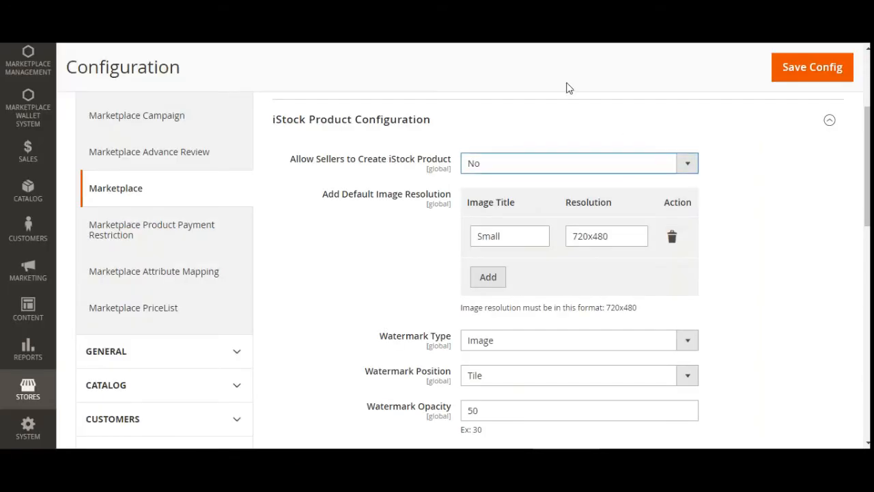
pyautogui.moveTo(335, 202); pyautogui.dragTo(438, 200)
pyautogui.click(438, 201)
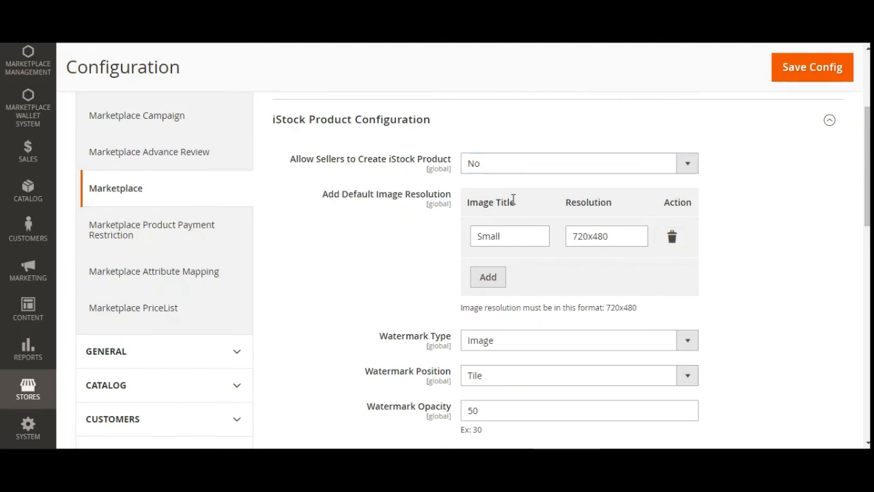
pyautogui.moveTo(517, 209); pyautogui.dragTo(466, 208)
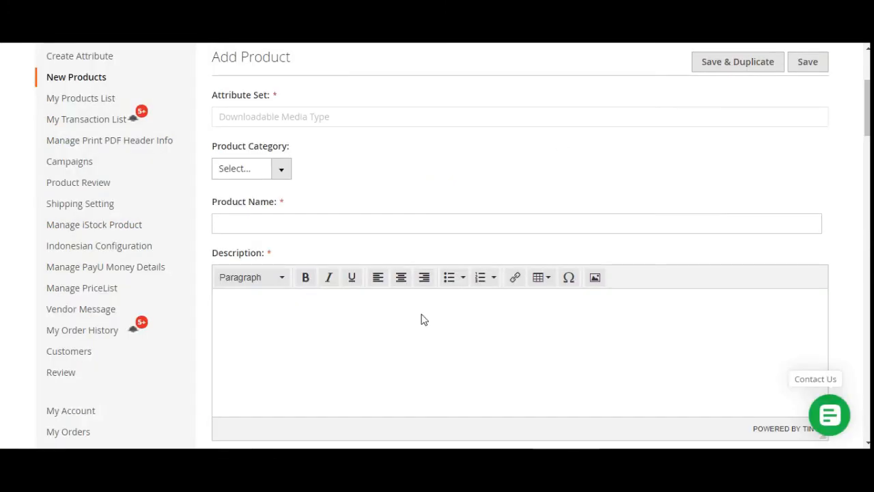
pyautogui.scroll(-15, 338, 318)
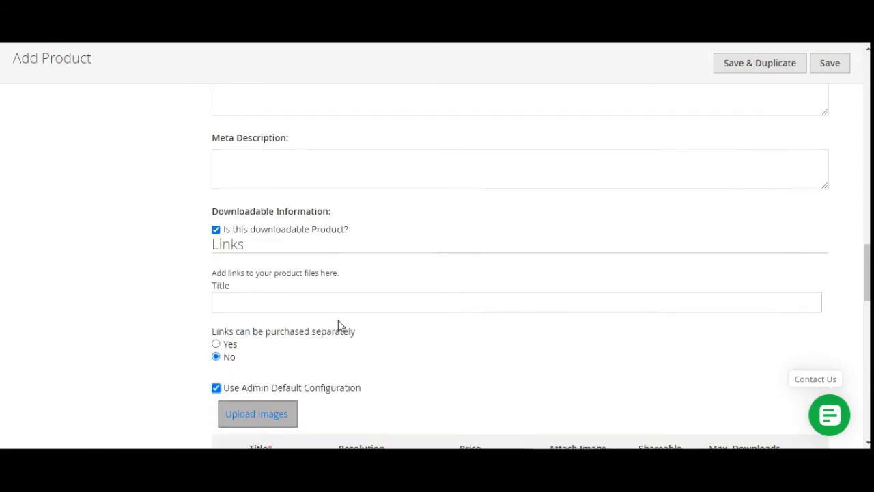
pyautogui.scroll(-2, 338, 320)
pyautogui.moveTo(262, 277); pyautogui.dragTo(330, 277)
pyautogui.scroll(-2, 380, 287)
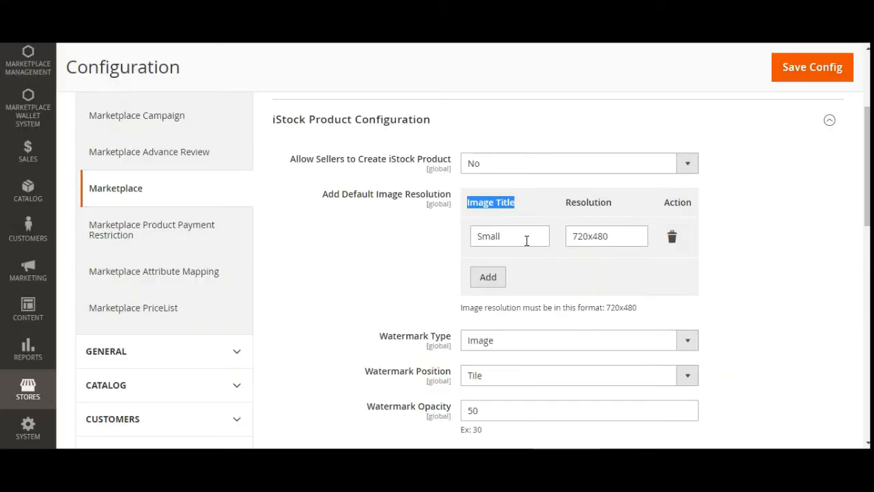
# Add a blank row for another image title and resolution to the default image resolutions
pyautogui.click(620, 236)
pyautogui.scroll(-1, 726, 226)
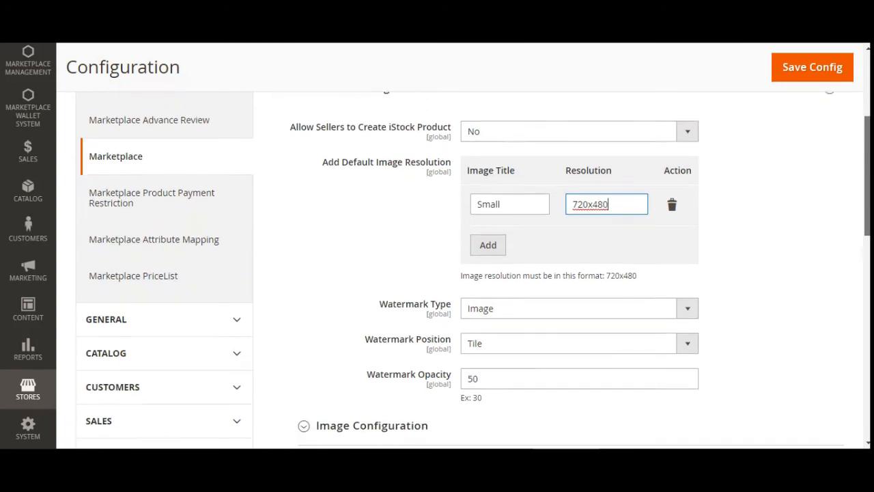
pyautogui.click(499, 226)
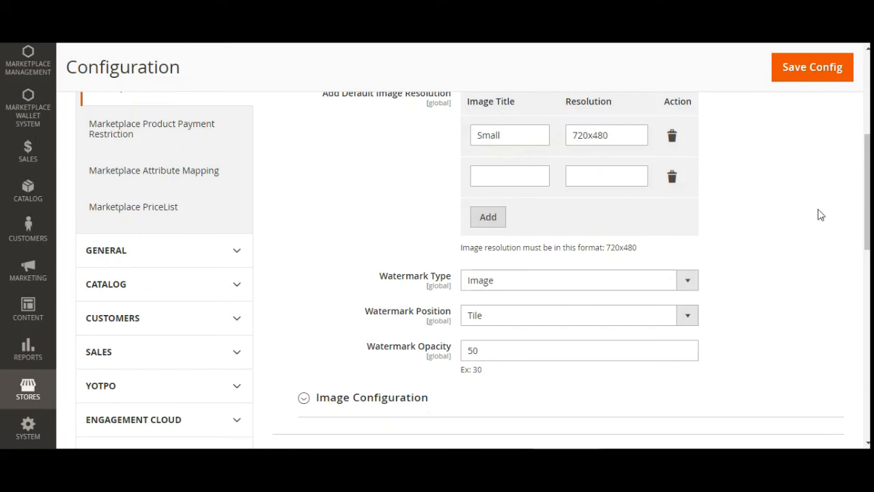
# Set the iStock Watermark Type to Text and expand the Text Configuration
pyautogui.scroll(-1, 820, 214)
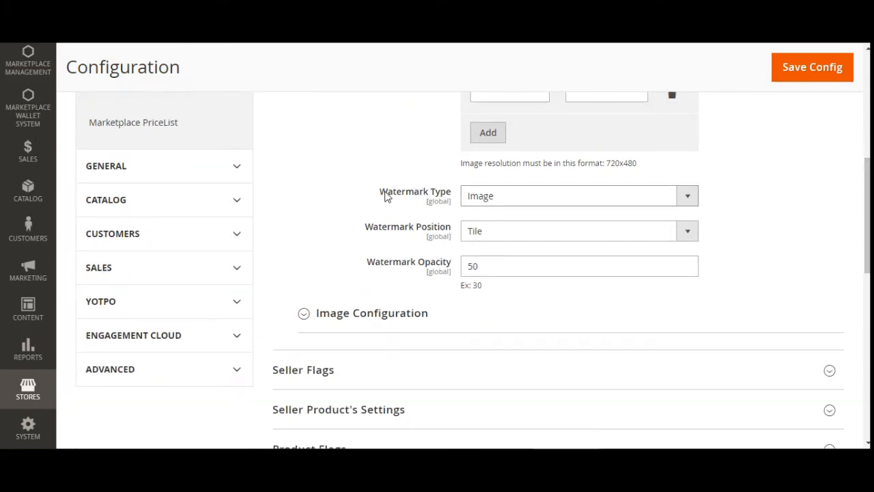
pyautogui.moveTo(387, 192); pyautogui.dragTo(441, 193)
pyautogui.click(514, 198)
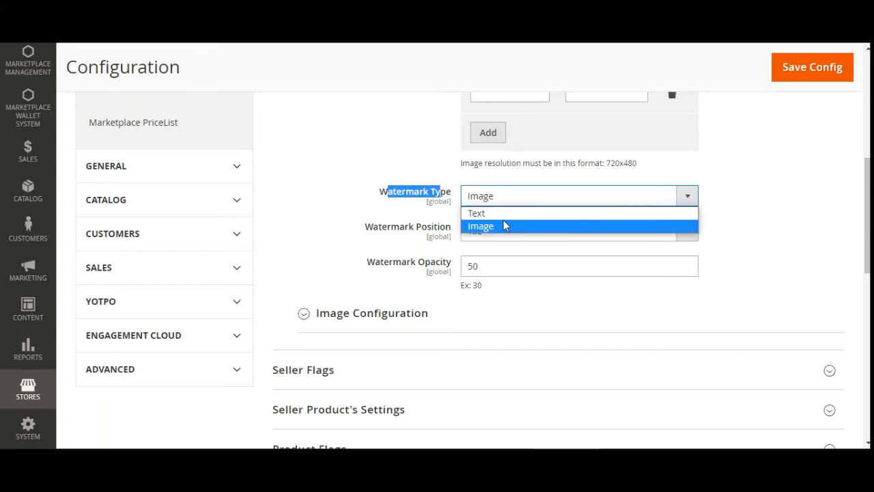
pyautogui.click(504, 215)
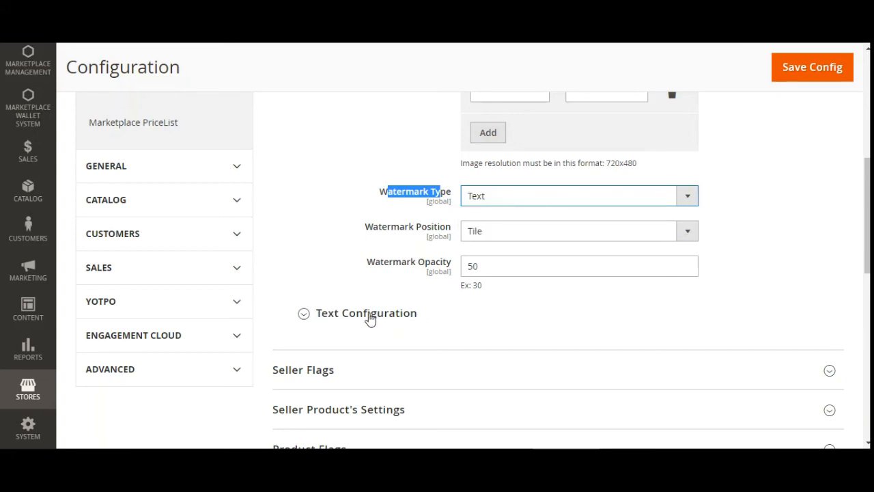
pyautogui.click(303, 315)
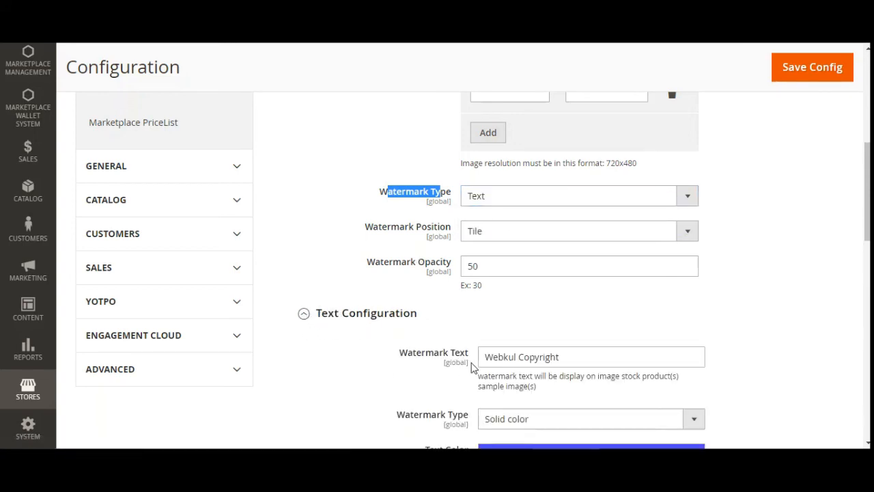
# Review the Watermark Position options and the Text Configuration's watermark text, type, color, resolution and font size fields
pyautogui.click(512, 233)
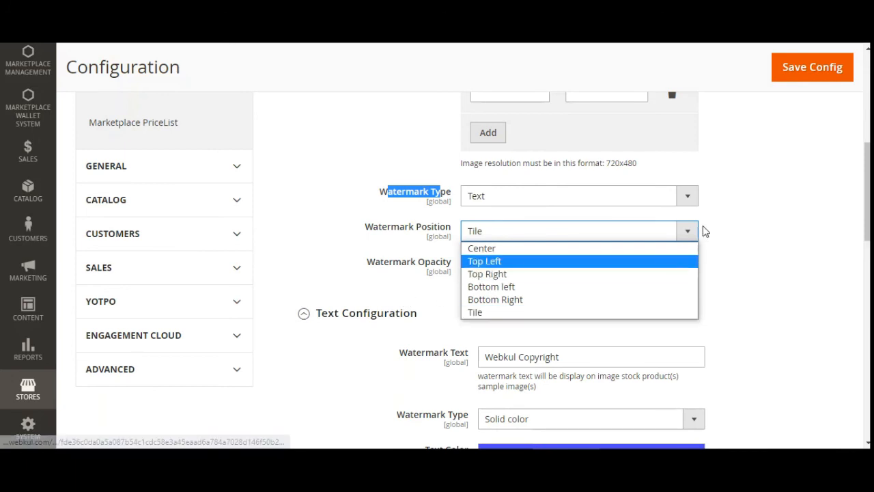
pyautogui.click(775, 212)
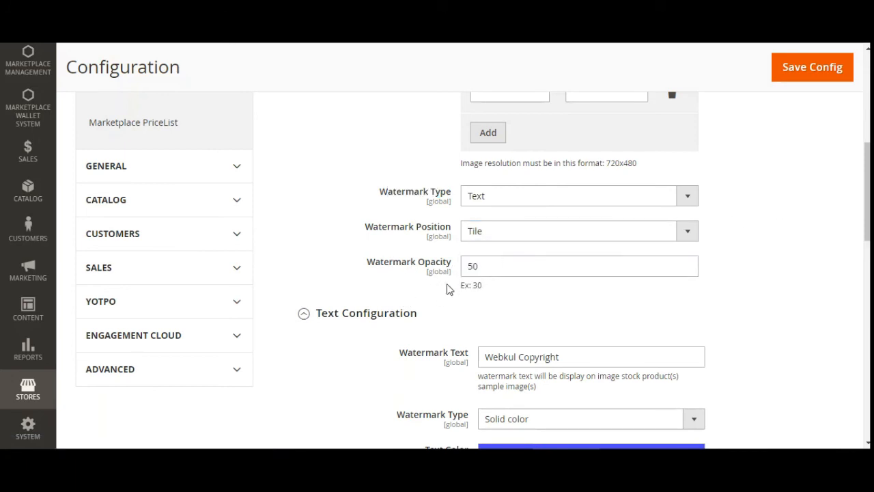
pyautogui.scroll(-2, 447, 292)
pyautogui.moveTo(422, 228); pyautogui.dragTo(556, 228)
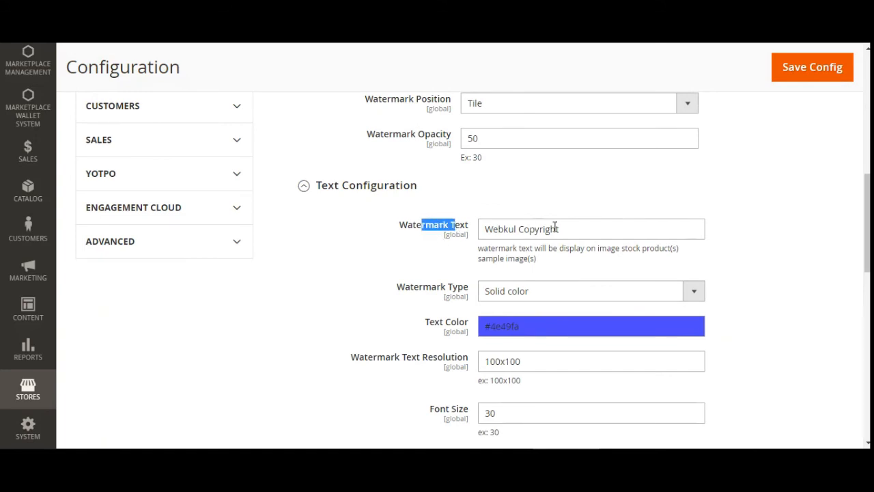
pyautogui.click(574, 229)
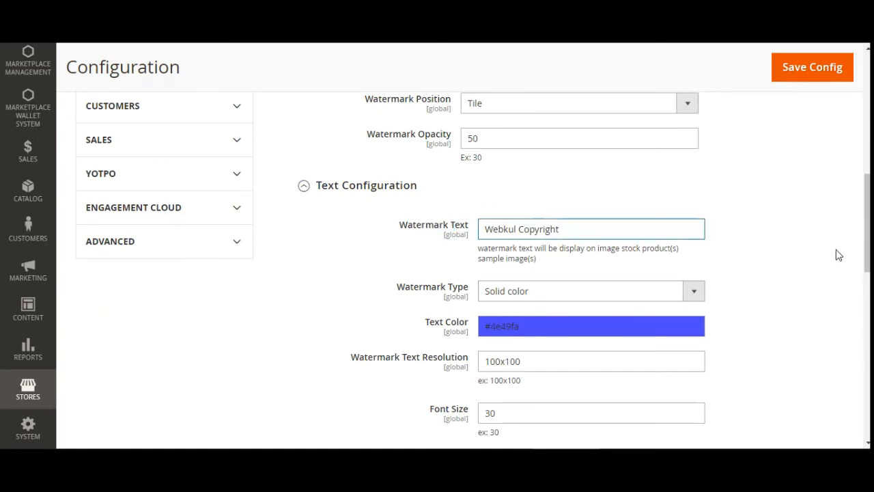
pyautogui.moveTo(867, 252); pyautogui.dragTo(867, 287)
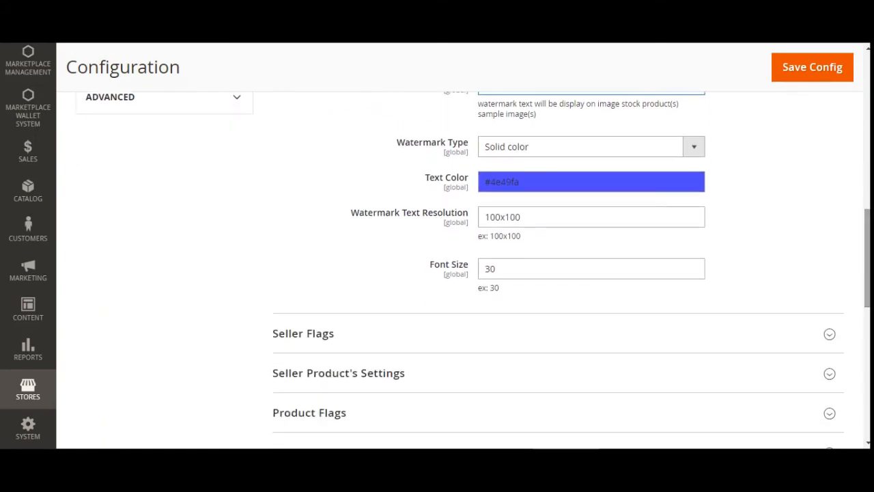
pyautogui.click(539, 154)
pyautogui.click(330, 175)
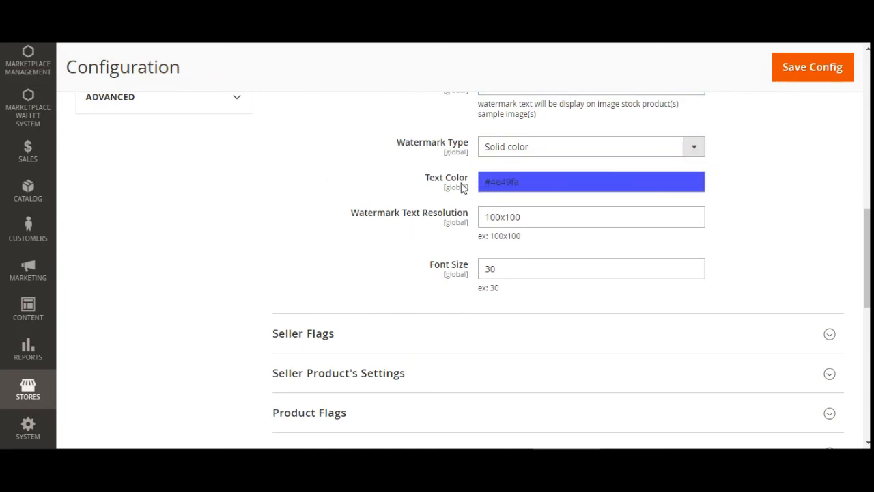
pyautogui.moveTo(387, 217); pyautogui.dragTo(462, 218)
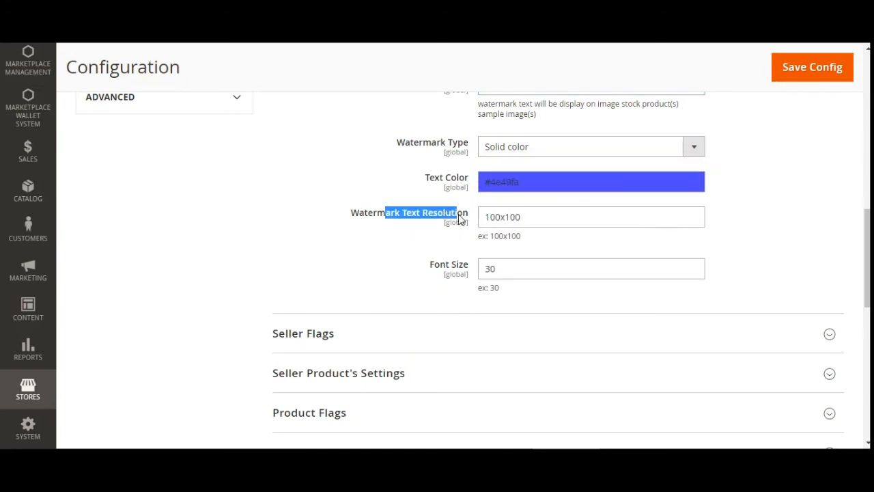
pyautogui.click(561, 221)
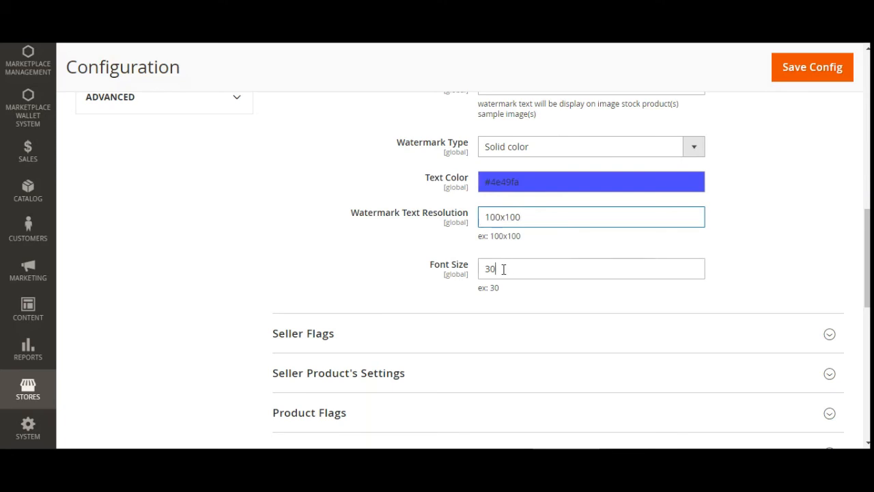
# Set the Watermark Type to Image and review the Image Configuration's allowed file types, image width and image height
pyautogui.scroll(3, 480, 242)
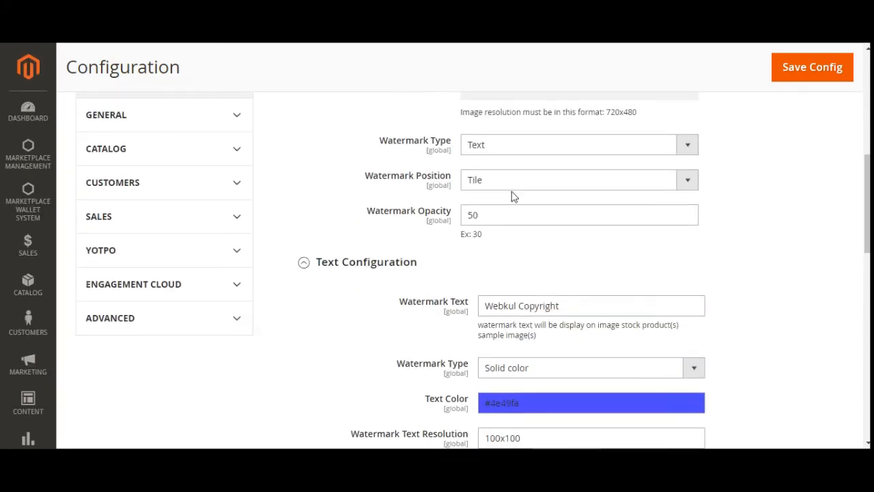
pyautogui.click(509, 145)
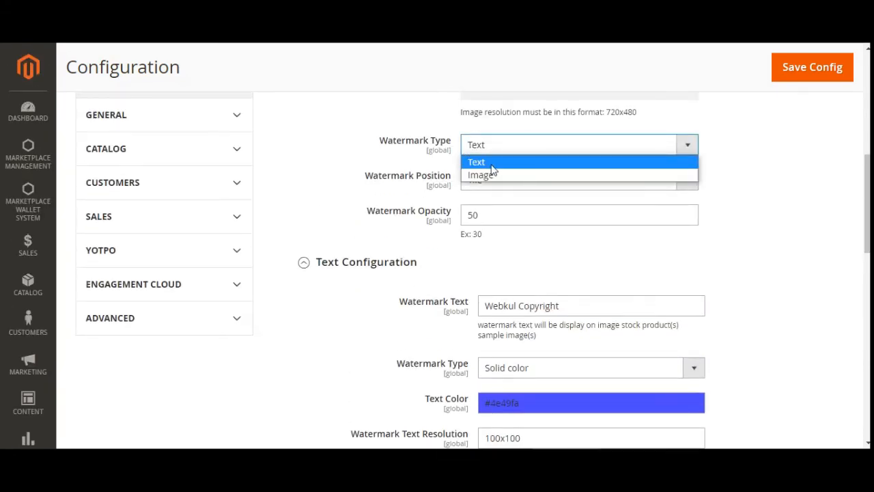
pyautogui.click(497, 172)
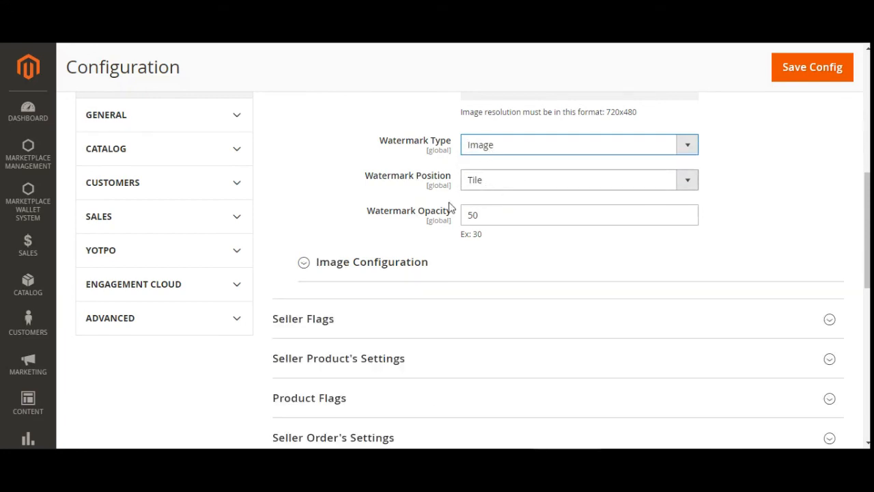
pyautogui.click(304, 265)
pyautogui.scroll(-3, 478, 294)
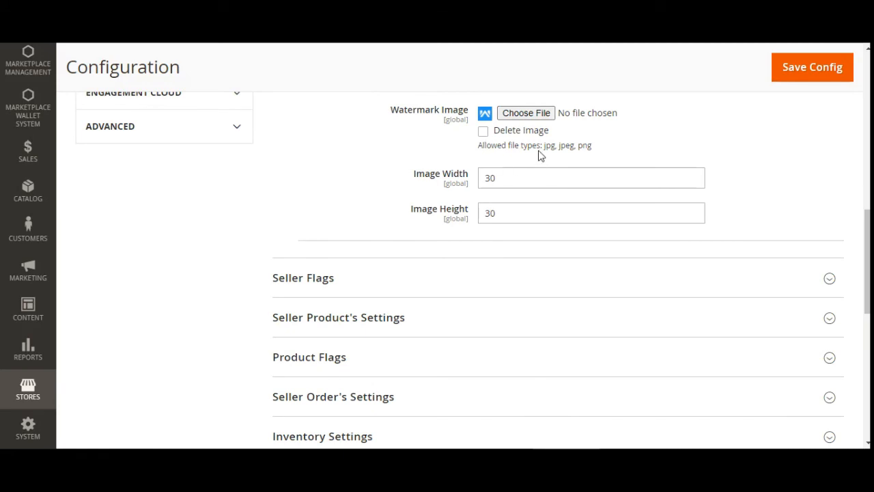
pyautogui.moveTo(522, 145); pyautogui.dragTo(586, 144)
pyautogui.click(592, 145)
pyautogui.moveTo(419, 181); pyautogui.dragTo(466, 221)
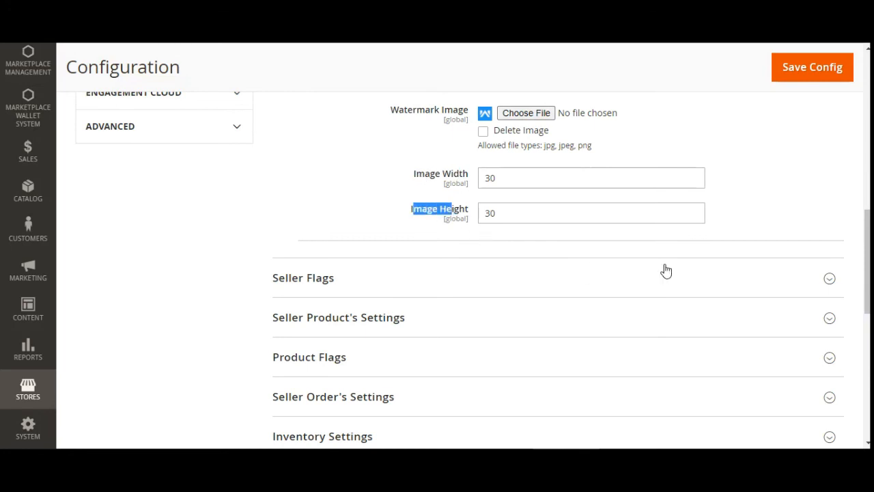
# Remove the blank default image resolution row and save the configuration
pyautogui.click(808, 76)
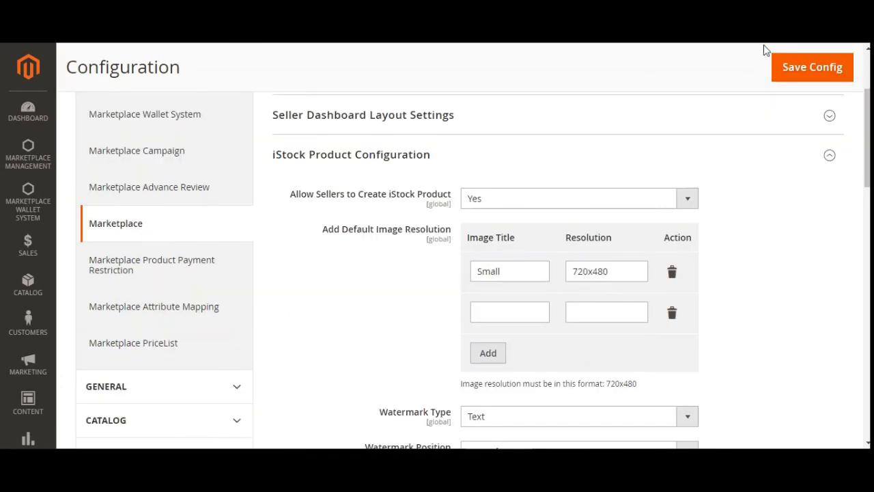
pyautogui.click(798, 73)
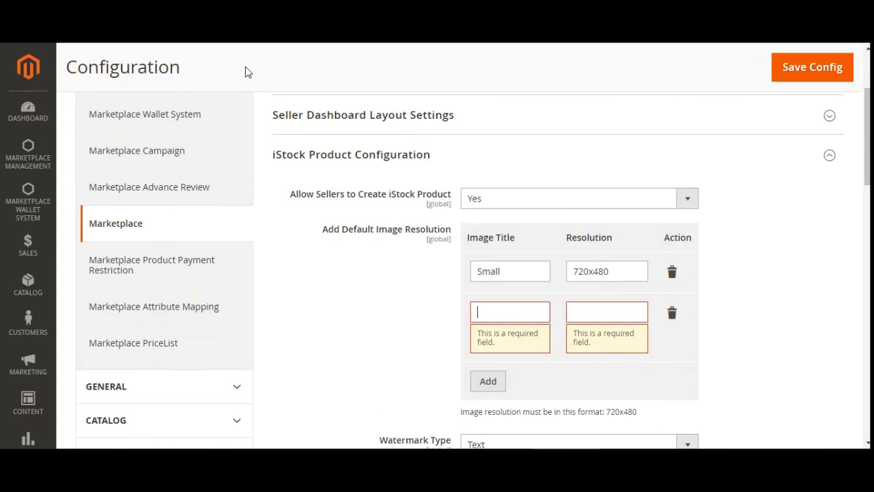
pyautogui.click(672, 312)
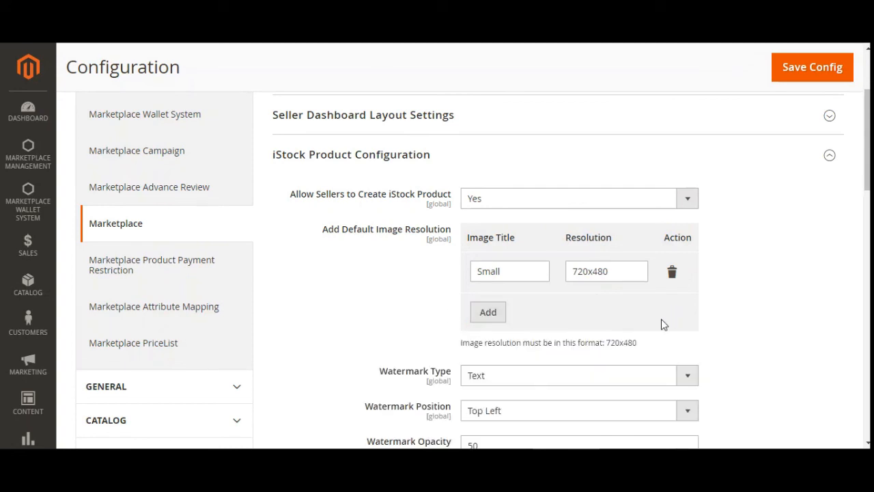
pyautogui.click(803, 76)
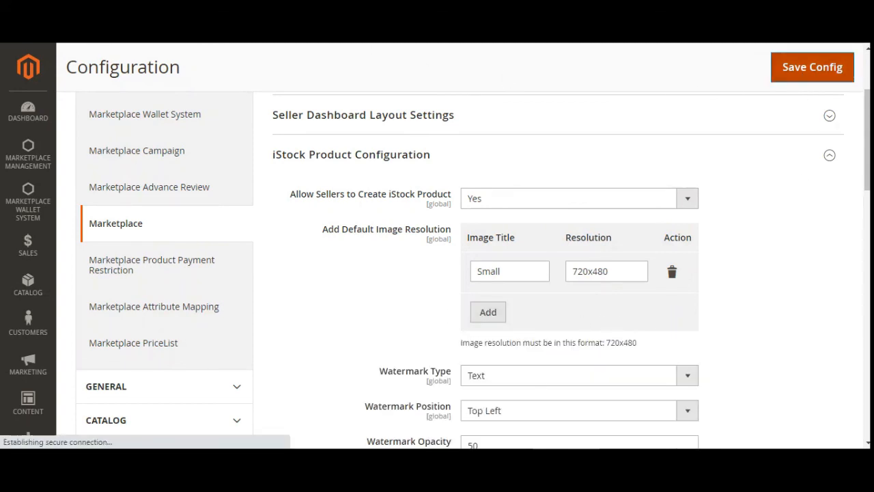
# Check the Text Configuration settings for the watermark in the saved iStock Product Configuration
pyautogui.moveTo(866, 129); pyautogui.dragTo(861, 229)
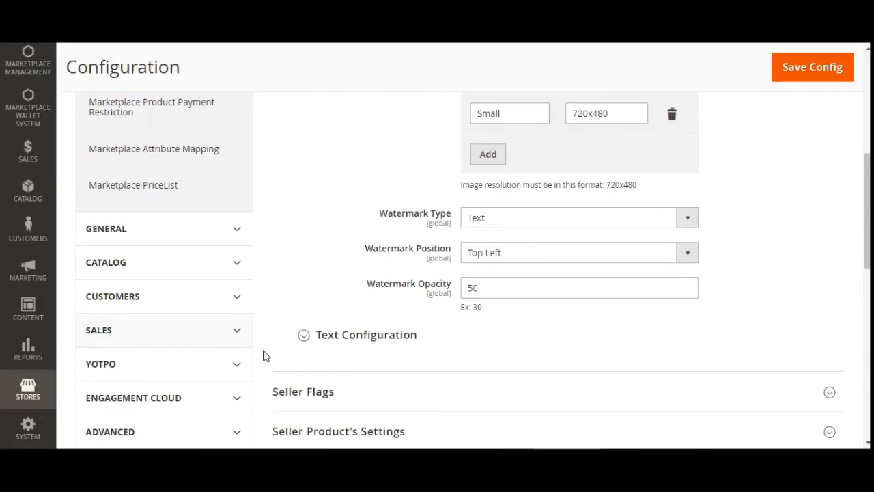
pyautogui.click(304, 336)
pyautogui.scroll(-5, 447, 345)
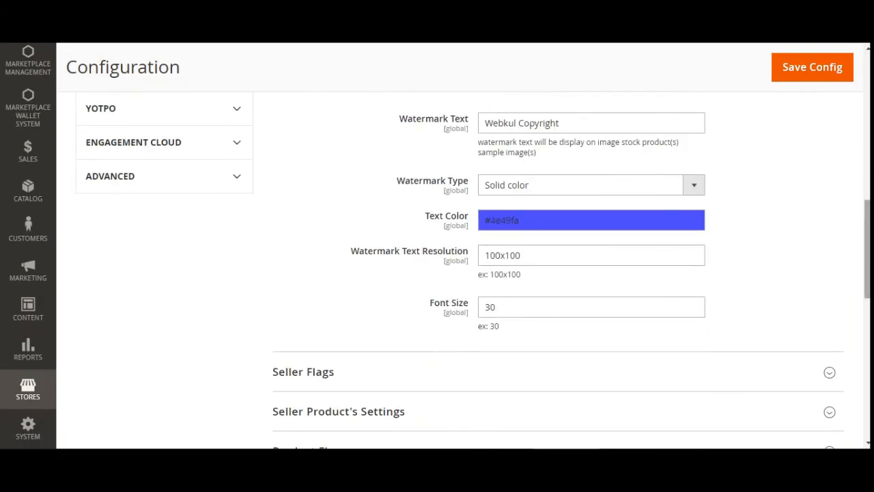
pyautogui.moveTo(866, 249); pyautogui.dragTo(867, 98)
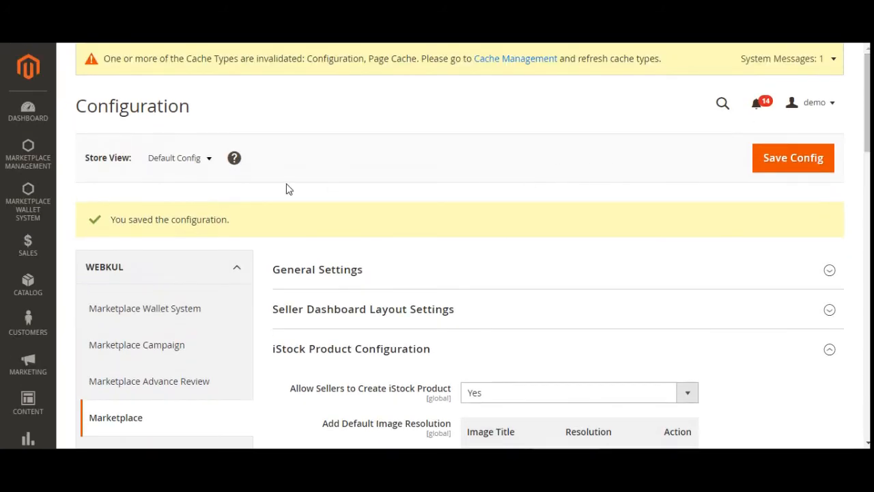
# Open the admin catalog's Products page in a new browser tab
pyautogui.click(36, 172)
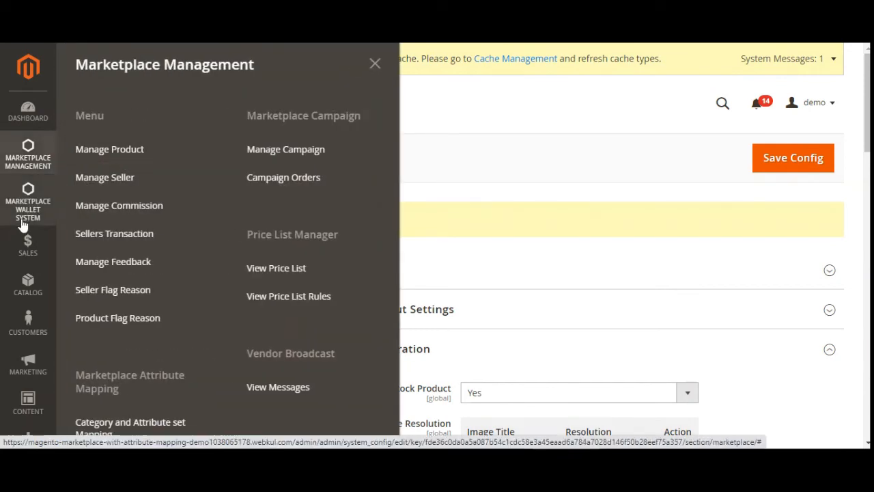
pyautogui.click(32, 284)
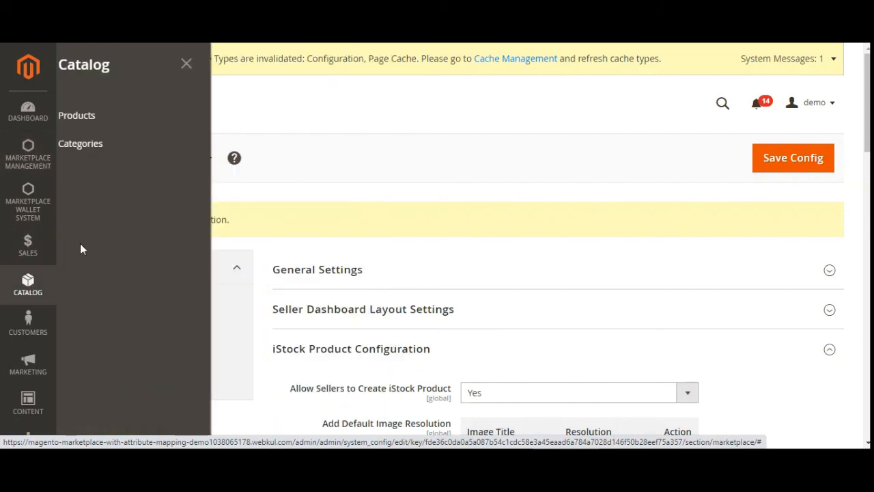
pyautogui.rightClick(98, 116)
pyautogui.click(115, 127)
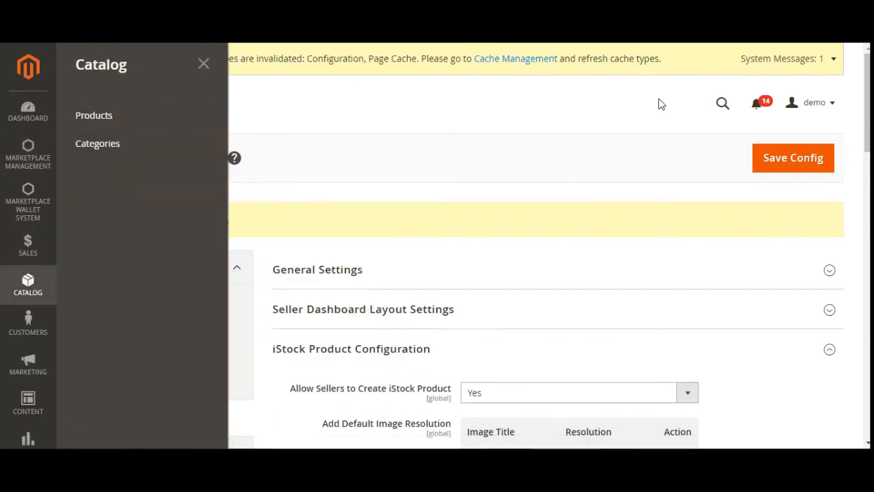
# Start a new Downloadable Media Type product from the admin catalog's Products page
pyautogui.click(245, 10)
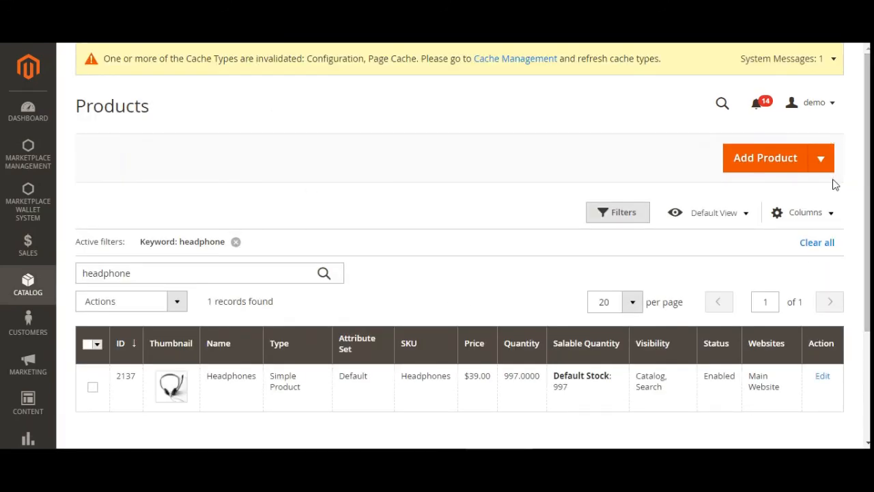
pyautogui.click(823, 162)
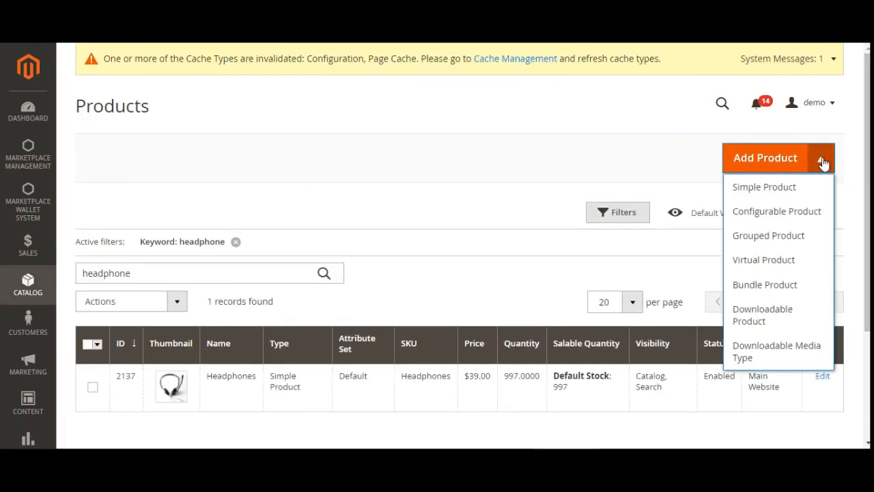
pyautogui.click(754, 352)
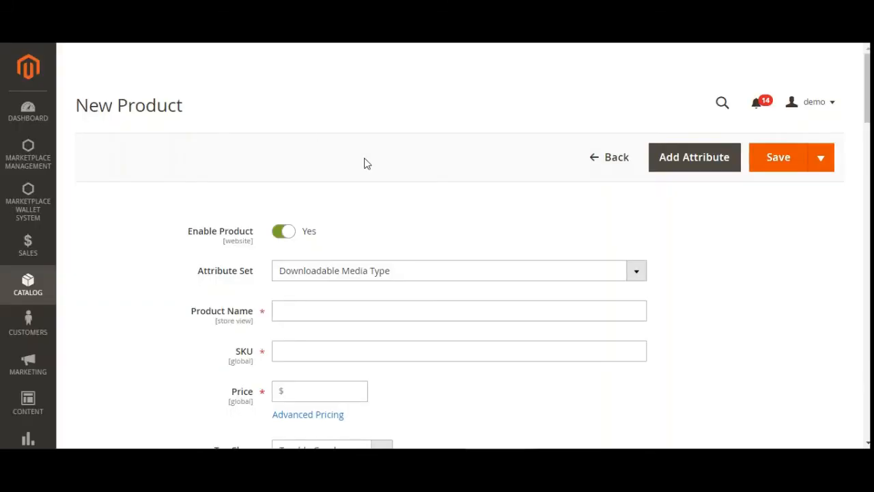
pyautogui.doubleClick(123, 111)
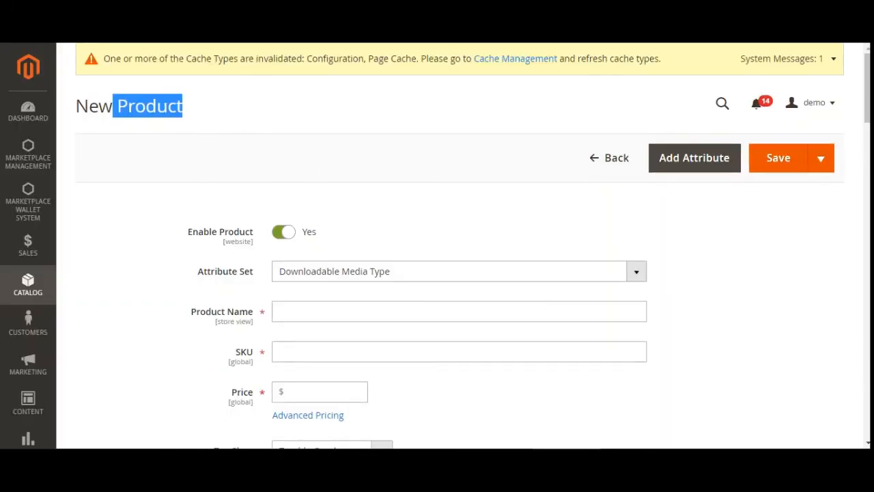
# Check the available Attribute Set and Stock Status options on the new product form
pyautogui.scroll(-3, 862, 169)
pyautogui.scroll(-1, 468, 198)
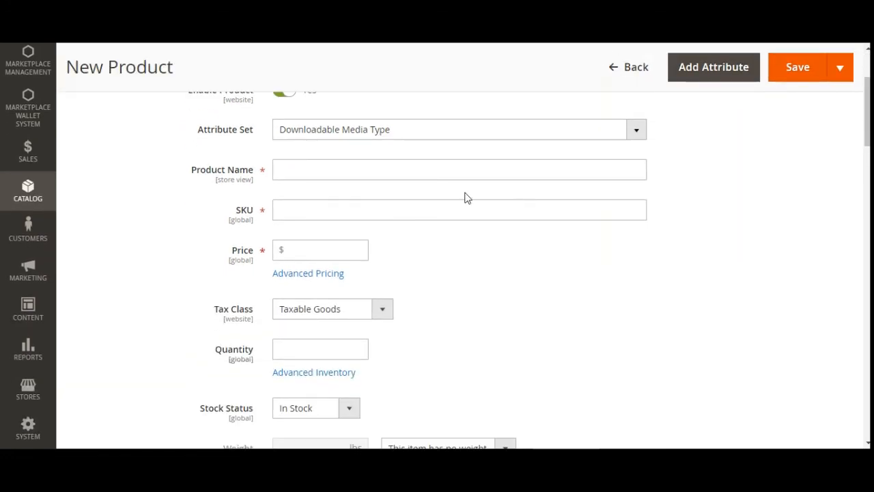
pyautogui.click(384, 133)
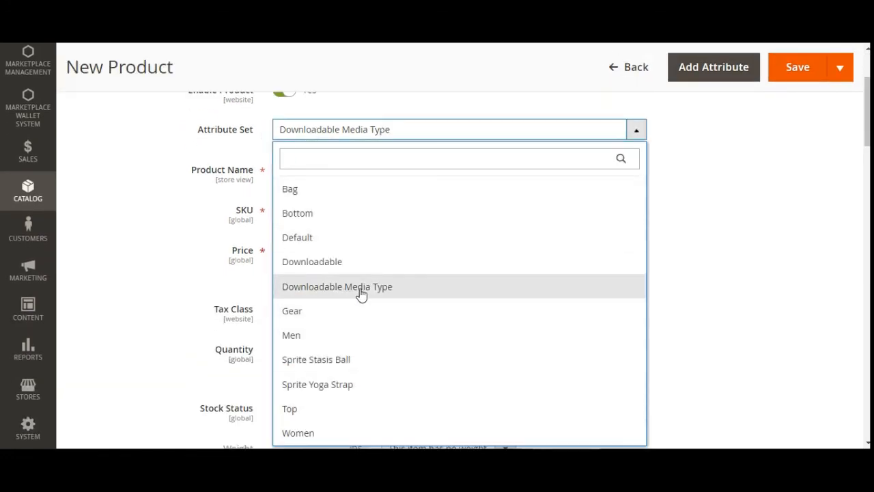
pyautogui.click(770, 205)
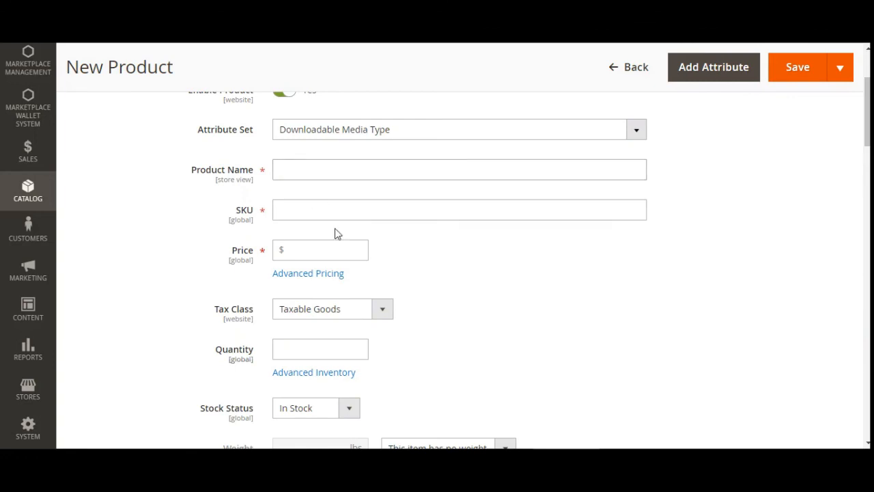
pyautogui.scroll(-5, 362, 269)
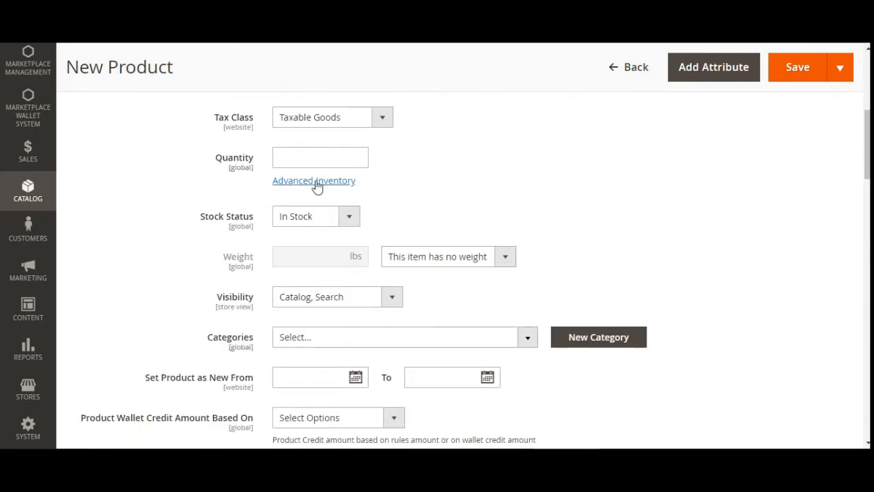
pyautogui.click(349, 227)
pyautogui.click(349, 232)
# Assign the new product to the Gear category
pyautogui.scroll(-3, 360, 205)
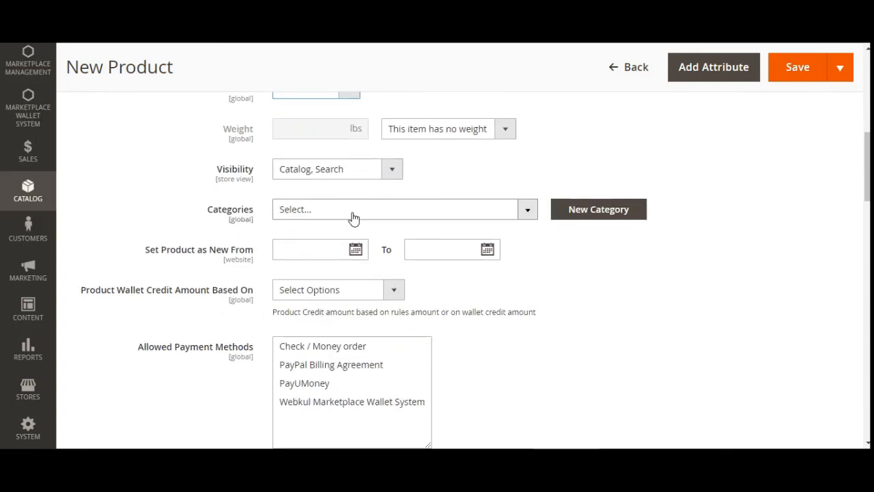
pyautogui.click(352, 217)
pyautogui.click(329, 297)
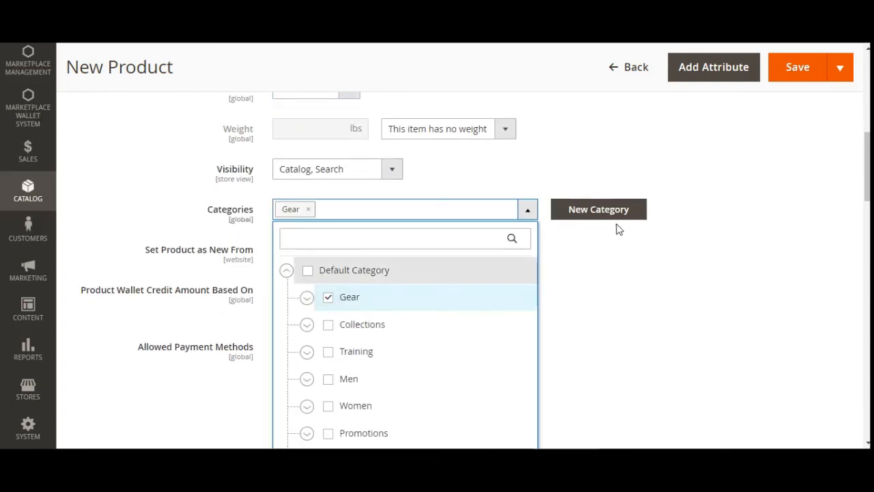
pyautogui.click(671, 264)
# Select PayPal Billing Agreement and PayUMoney as allowed payment methods and set the Allowed Payment Type to Allow Specific
pyautogui.scroll(-3, 293, 296)
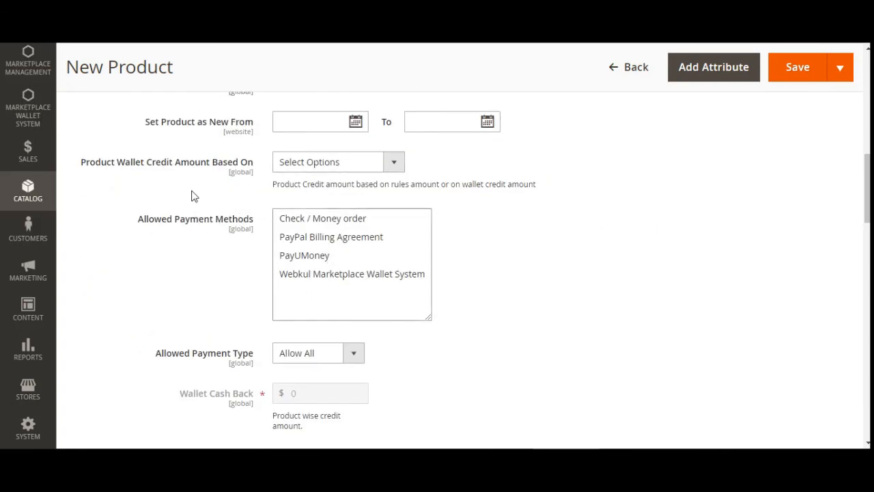
pyautogui.click(344, 239)
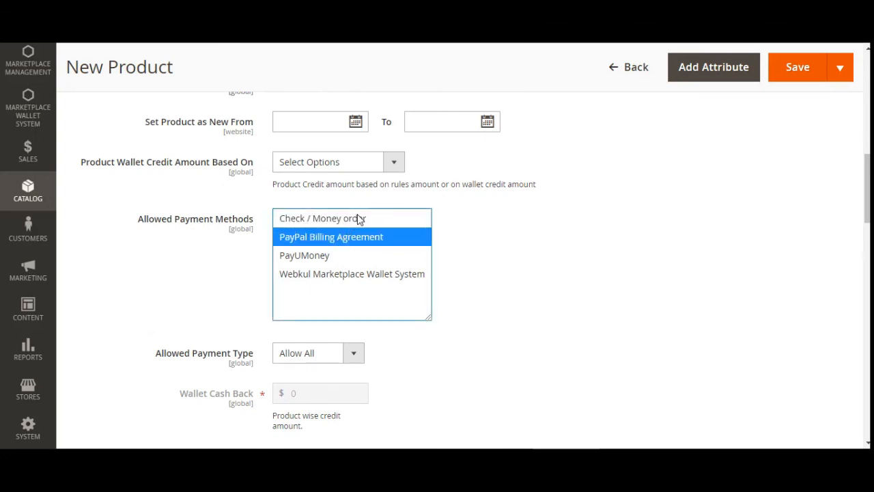
pyautogui.keyDown('ctrl'); pyautogui.click(340, 254); pyautogui.keyUp('ctrl')
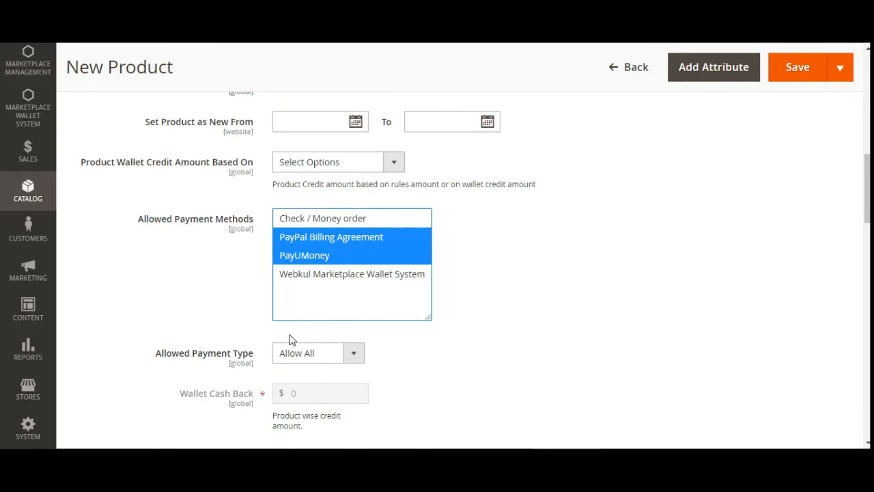
pyautogui.scroll(-3, 291, 339)
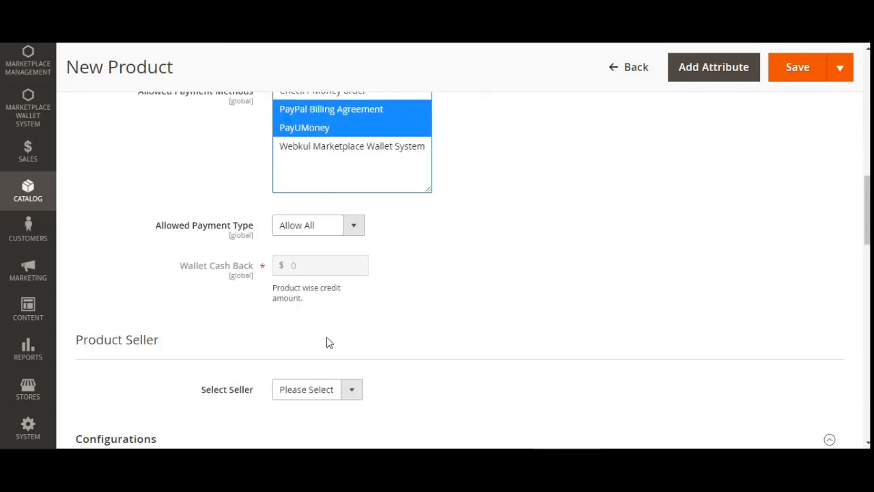
pyautogui.click(350, 234)
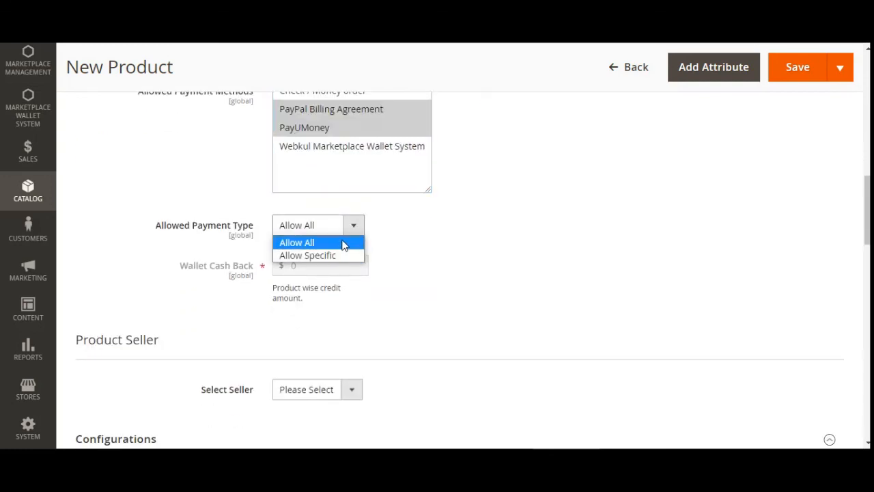
pyautogui.click(341, 257)
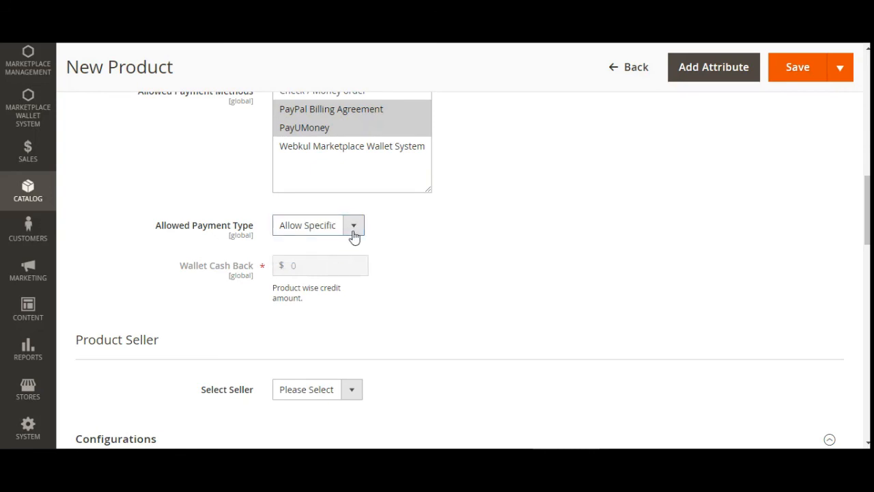
# Look through the new product form's sections from Product Seller down to Downloadable Information
pyautogui.scroll(-3, 276, 276)
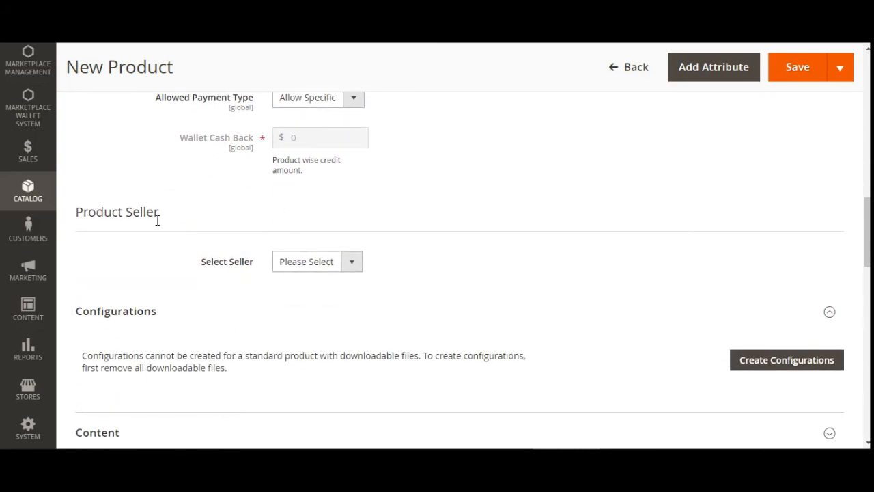
pyautogui.scroll(6, 321, 181)
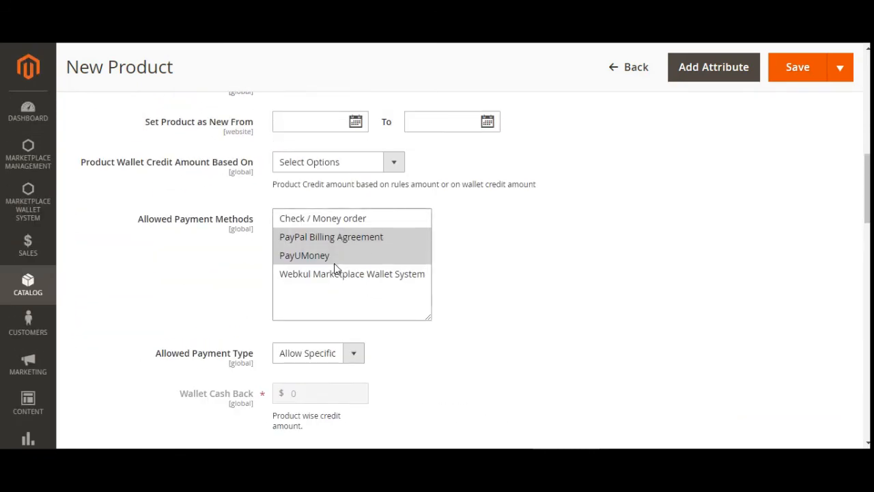
pyautogui.scroll(14, 334, 269)
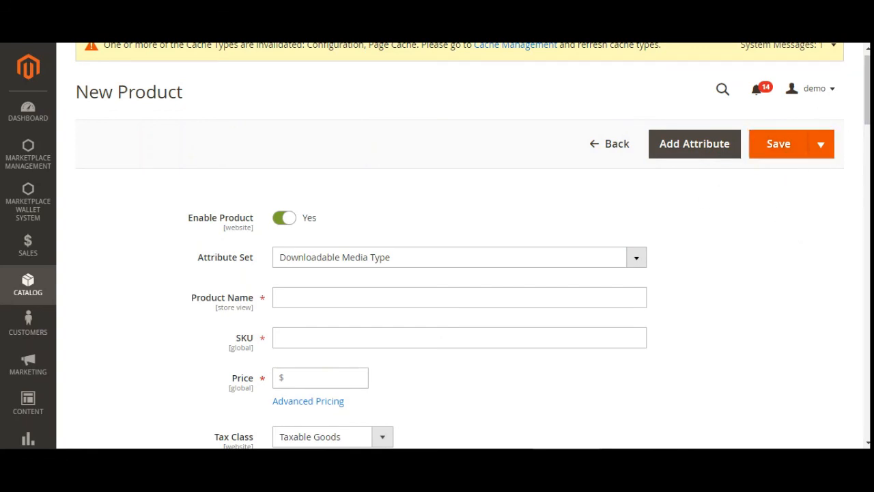
pyautogui.scroll(-10, 451, 246)
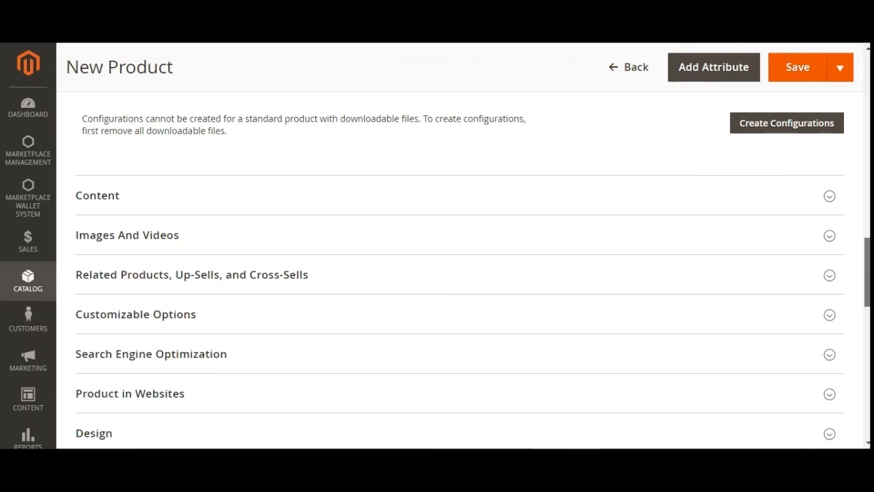
pyautogui.scroll(-5, 450, 273)
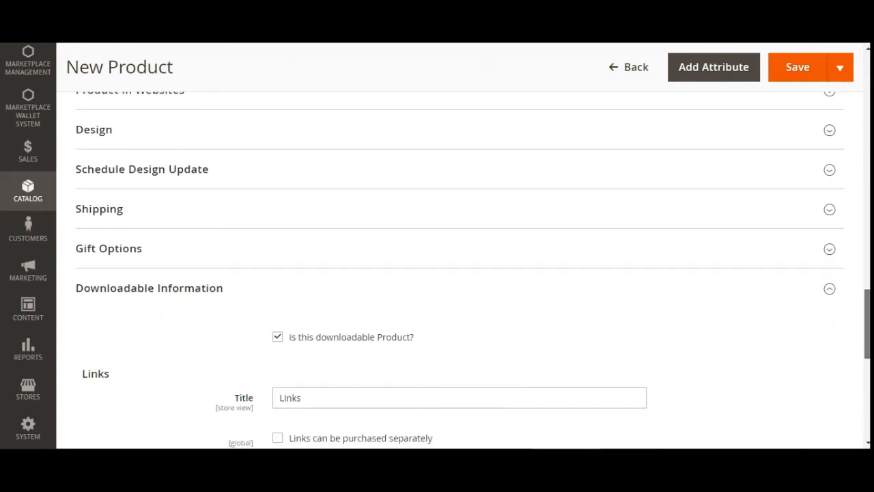
pyautogui.scroll(-2, 450, 273)
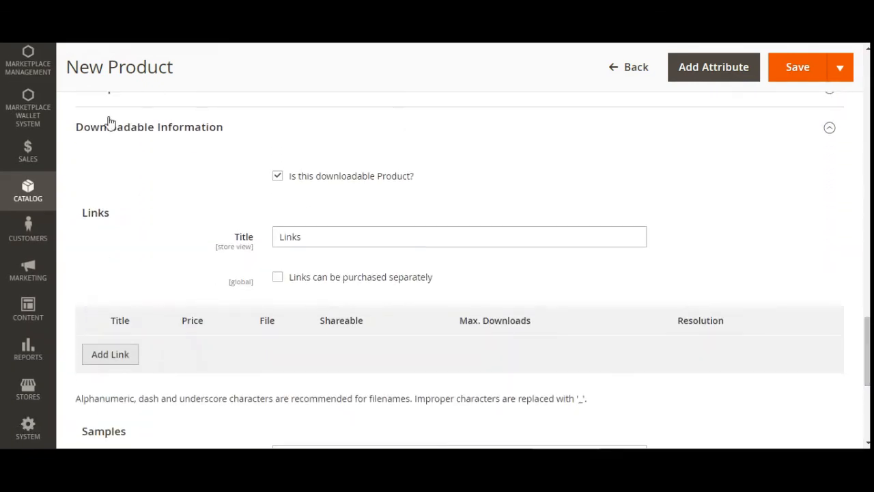
# Review the Links and Samples settings in the Downloadable Information section
pyautogui.moveTo(100, 128); pyautogui.dragTo(202, 129)
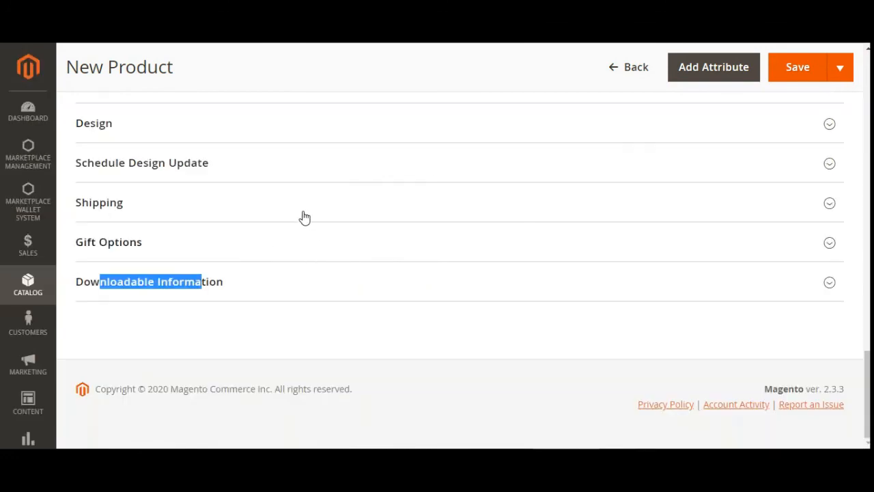
pyautogui.click(178, 287)
pyautogui.moveTo(867, 341); pyautogui.dragTo(867, 343)
pyautogui.scroll(-3, 307, 257)
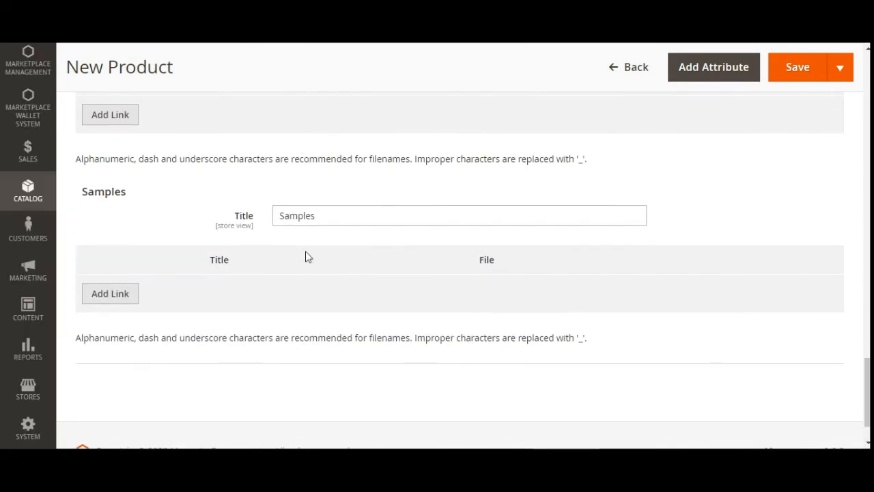
pyautogui.scroll(2, 189, 239)
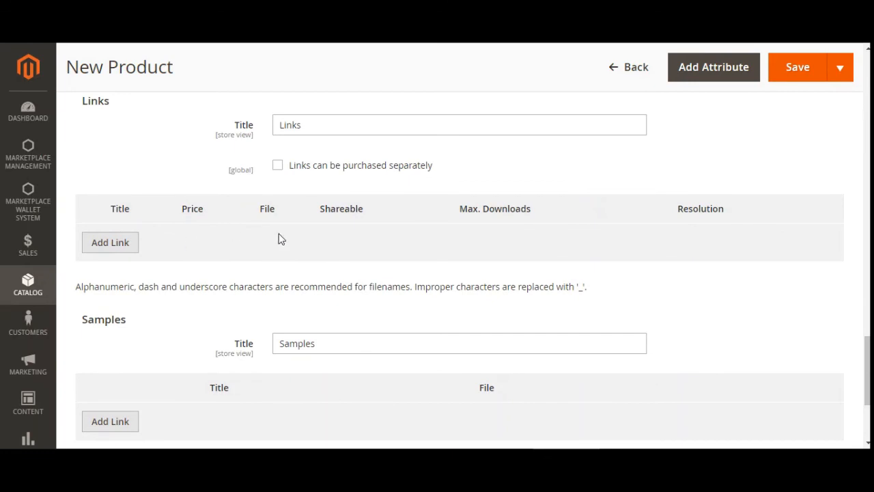
pyautogui.scroll(2, 278, 239)
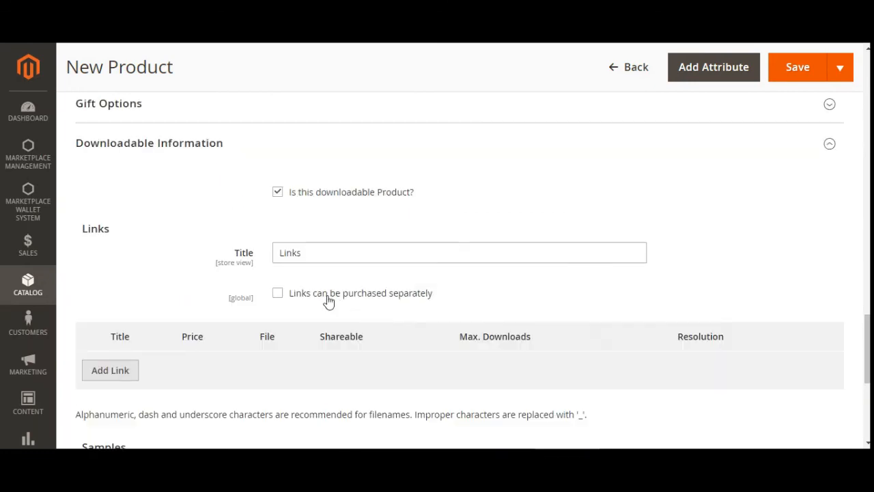
pyautogui.click(331, 255)
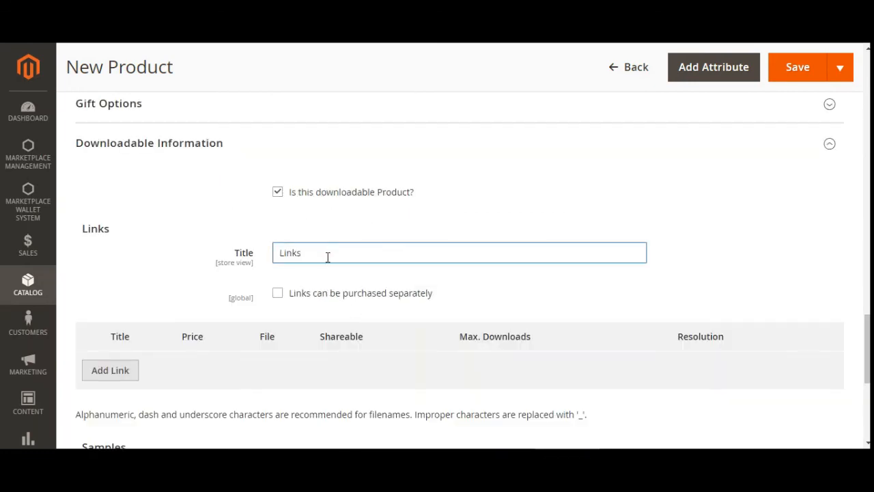
# Add a download link row under Links and enable resizing its image with the given resolution
pyautogui.scroll(-1, 306, 339)
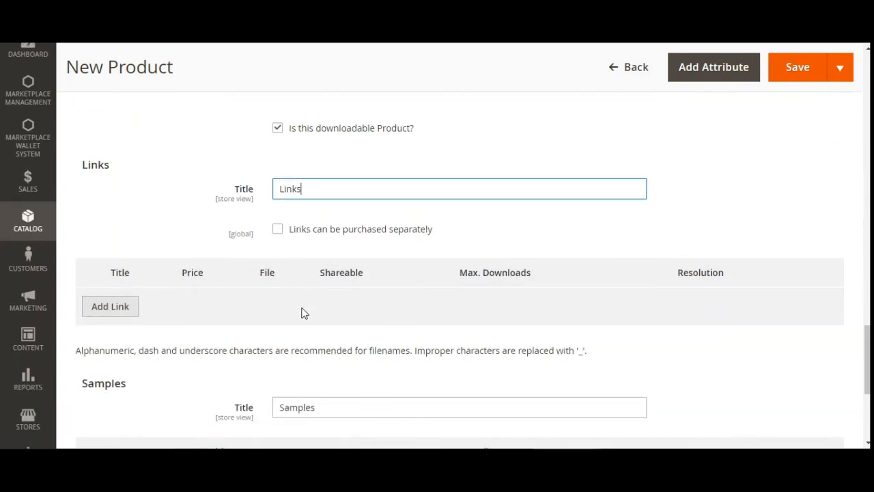
pyautogui.click(114, 312)
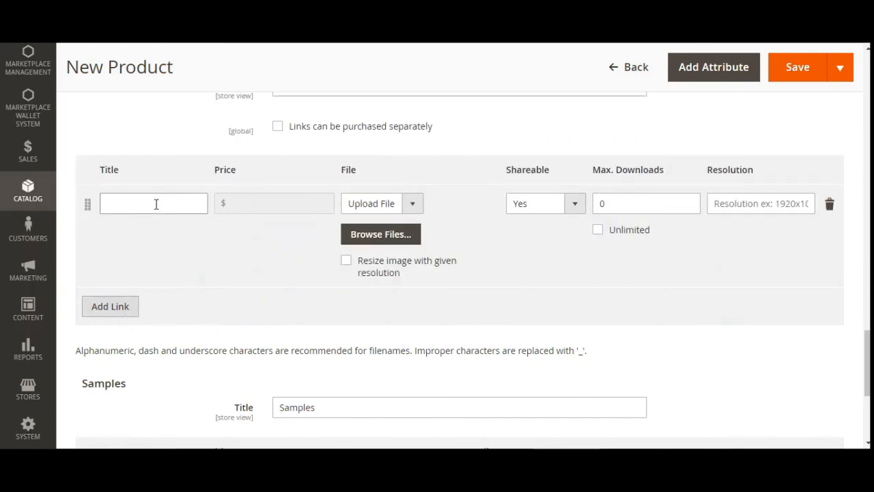
pyautogui.click(155, 203)
pyautogui.click(411, 208)
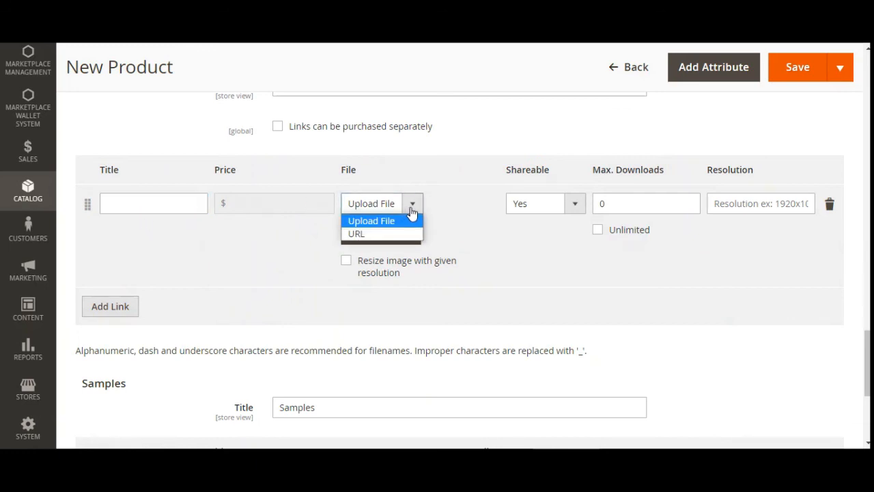
pyautogui.click(462, 268)
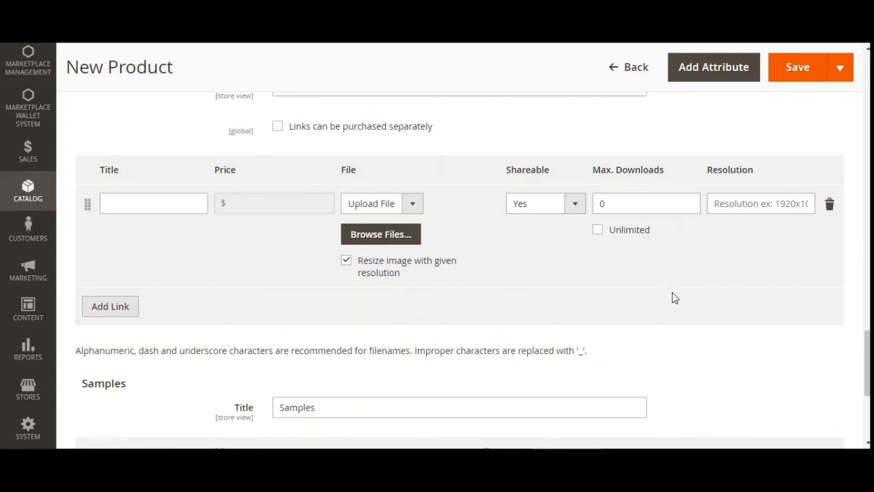
# Add an upload-file link row under Samples and open its title for entry
pyautogui.scroll(-3, 673, 298)
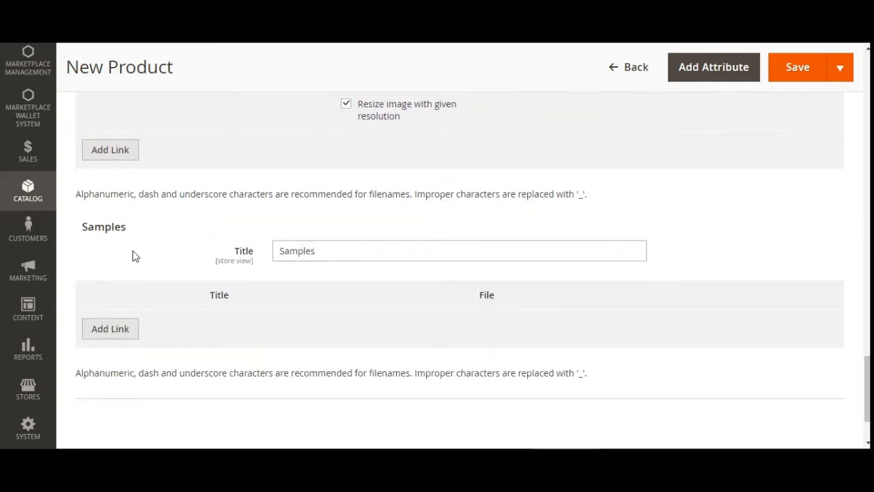
pyautogui.moveTo(89, 228); pyautogui.dragTo(127, 226)
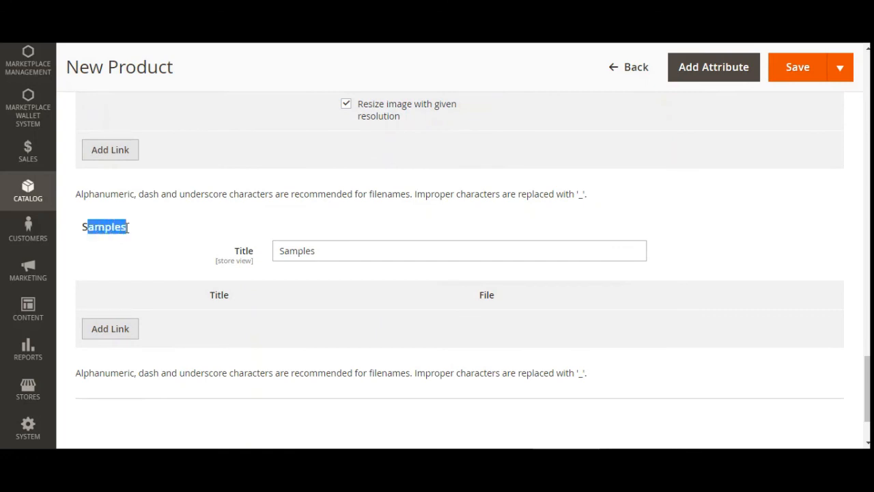
pyautogui.click(361, 253)
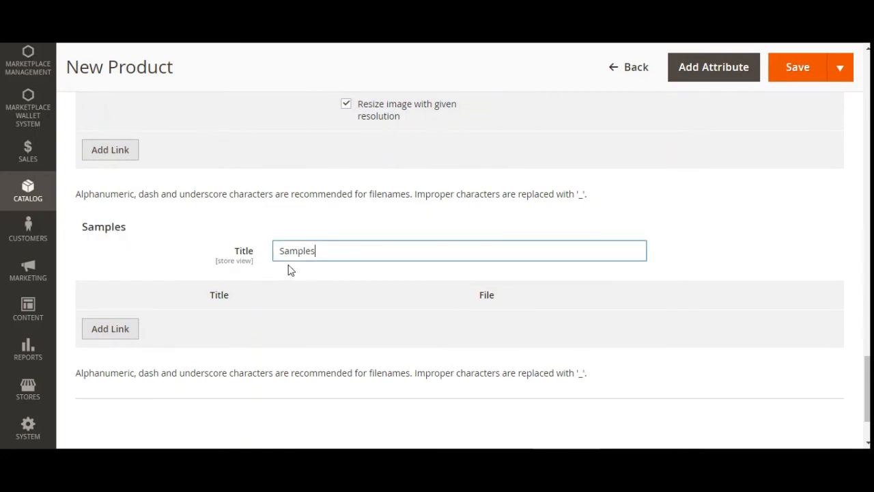
pyautogui.click(110, 329)
pyautogui.click(202, 267)
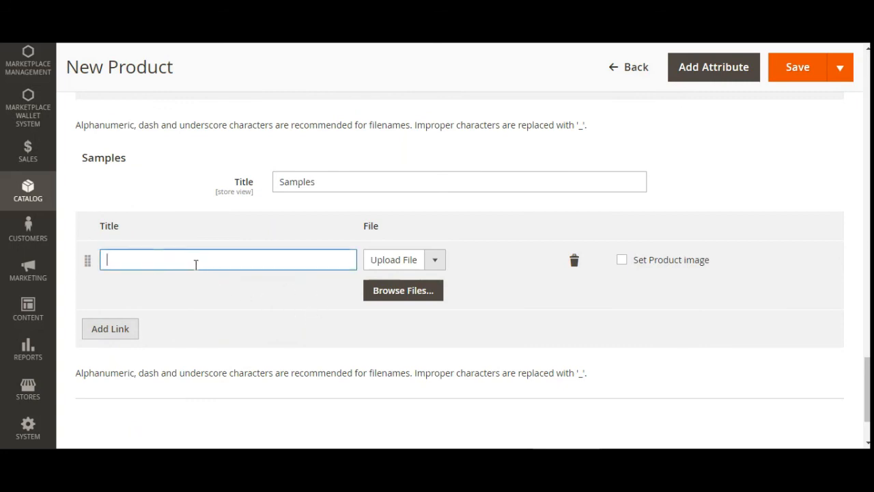
pyautogui.click(435, 260)
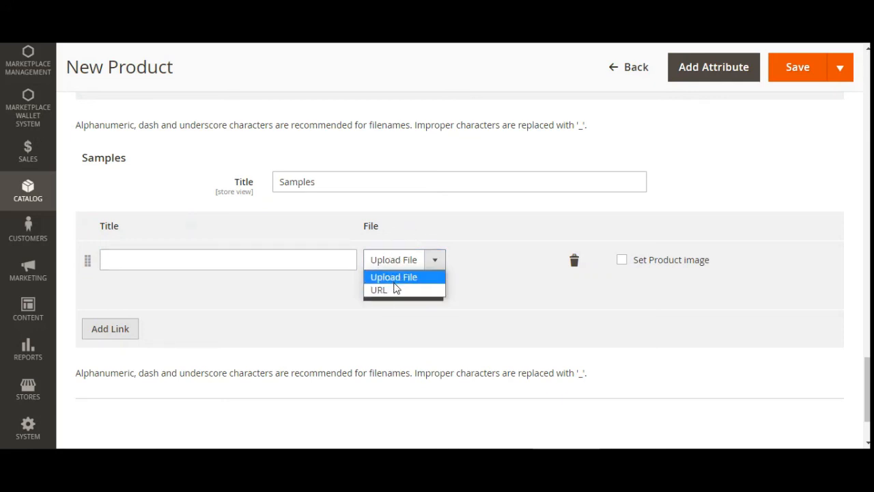
pyautogui.click(396, 291)
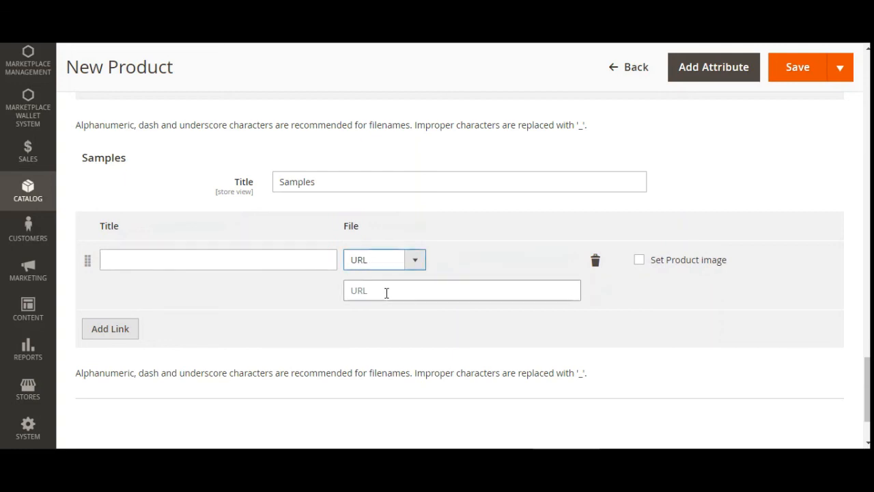
pyautogui.click(436, 291)
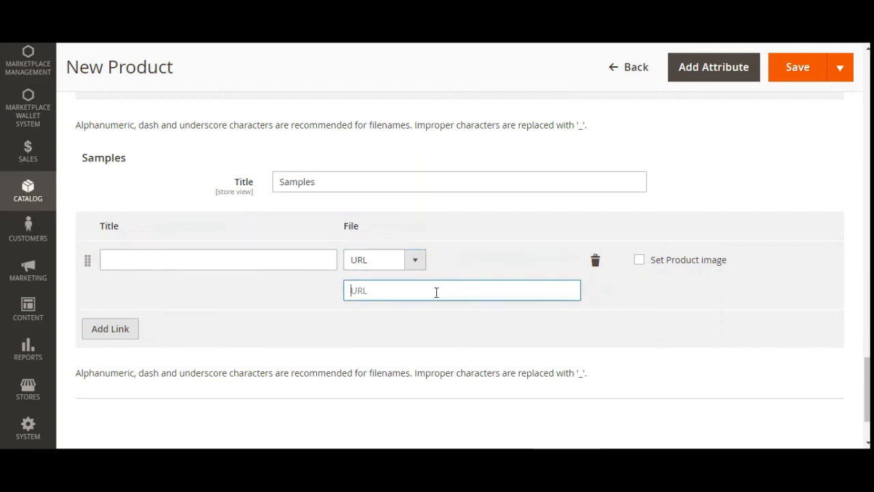
pyautogui.click(398, 267)
pyautogui.click(392, 276)
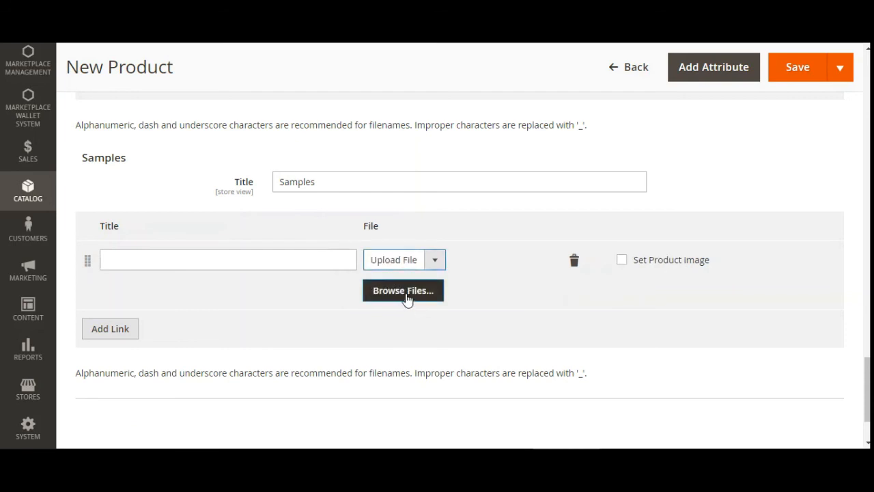
# Upload logo.png as the file of the Samples row and set it as the product image
pyautogui.click(408, 297)
pyautogui.click(414, 296)
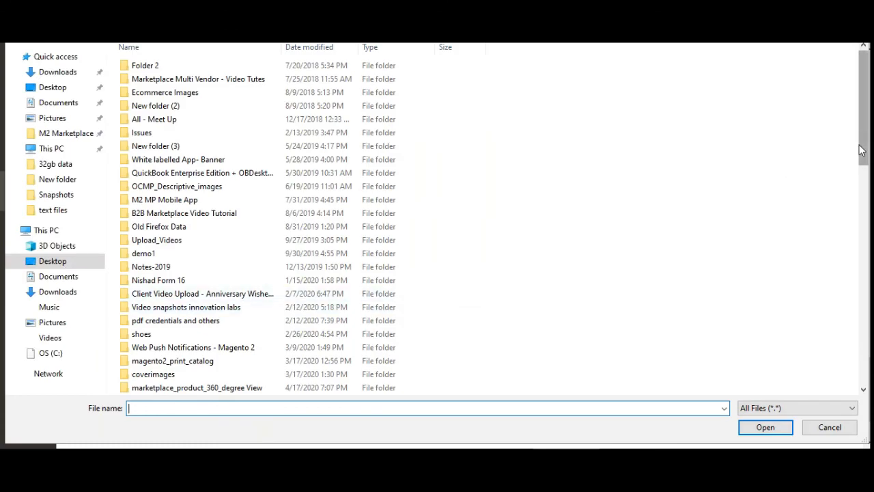
pyautogui.moveTo(858, 144); pyautogui.dragTo(813, 383)
pyautogui.click(185, 389)
pyautogui.doubleClick(185, 388)
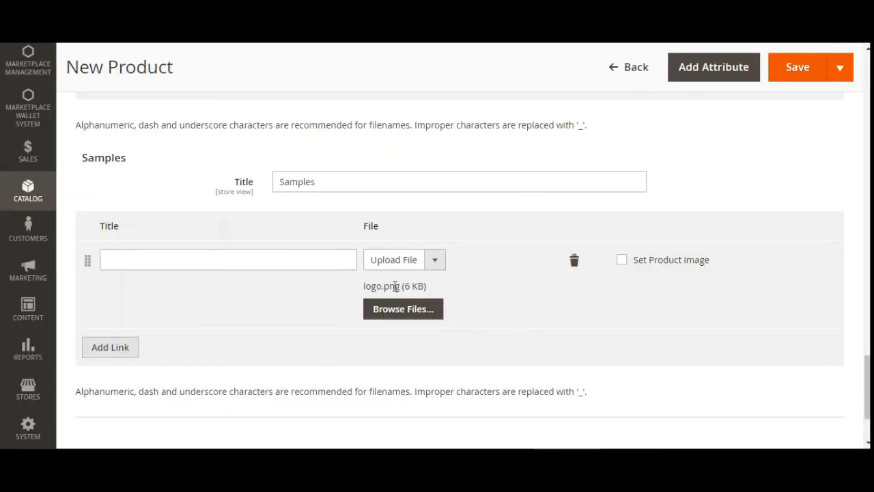
pyautogui.click(622, 260)
pyautogui.scroll(-3, 867, 390)
pyautogui.moveTo(867, 403); pyautogui.dragTo(867, 119)
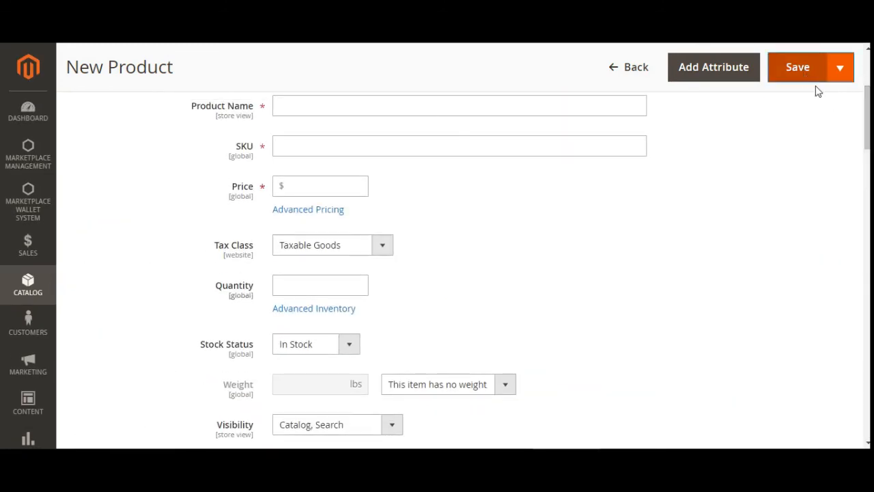
pyautogui.scroll(3, 747, 137)
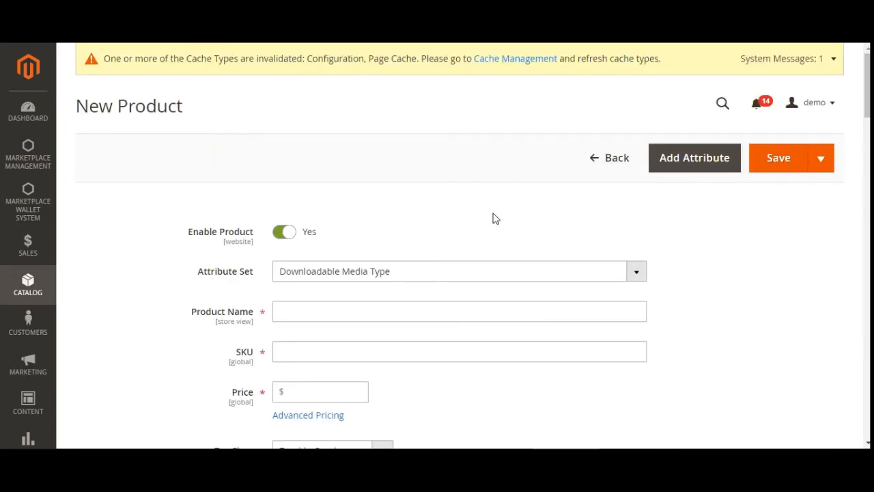